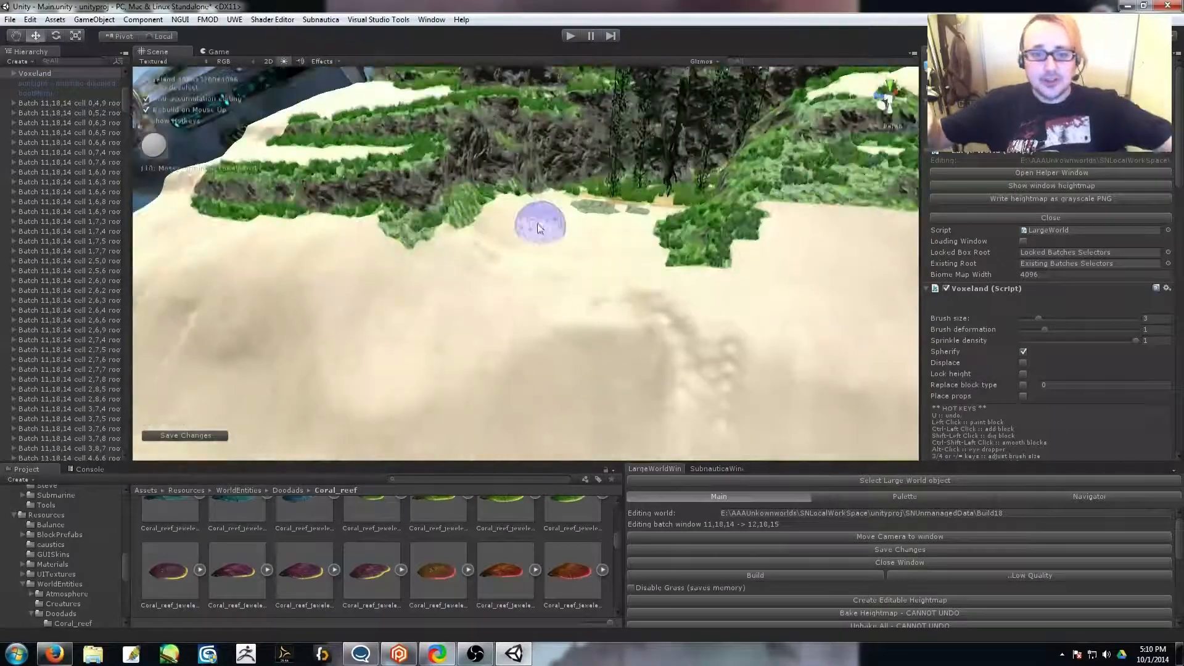
# Sample neighbouring block types and paint them across the boundary between the sand and the green vegetation
pyautogui.moveTo(625, 344)
pyautogui.mouseDown(button='right')
pyautogui.moveTo(677, 332)
pyautogui.moveTo(574, 280)
pyautogui.moveTo(494, 207)
pyautogui.mouseUp(button='right')
pyautogui.keyDown('alt'); pyautogui.click(495, 207); pyautogui.keyUp('alt')
pyautogui.moveTo(494, 208); pyautogui.dragTo(506, 266)
pyautogui.moveTo(575, 377); pyautogui.dragTo(542, 308, button='right')
pyautogui.moveTo(542, 308)
pyautogui.mouseDown()
pyautogui.moveTo(483, 338)
pyautogui.moveTo(489, 270)
pyautogui.moveTo(426, 192)
pyautogui.mouseUp()
pyautogui.moveTo(426, 191)
pyautogui.mouseDown(button='right')
pyautogui.moveTo(727, 424)
pyautogui.moveTo(493, 345)
pyautogui.mouseUp(button='right')
pyautogui.keyDown('alt'); pyautogui.click(479, 347); pyautogui.keyUp('alt')
pyautogui.keyDown('alt'); pyautogui.click(358, 407); pyautogui.keyUp('alt')
pyautogui.moveTo(370, 401); pyautogui.dragTo(555, 346)
pyautogui.moveTo(555, 345); pyautogui.dragTo(638, 351, button='right')
pyautogui.moveTo(637, 351)
pyautogui.mouseDown()
pyautogui.moveTo(531, 343)
pyautogui.moveTo(586, 277)
pyautogui.mouseUp()
pyautogui.moveTo(586, 278)
pyautogui.mouseDown(button='right')
pyautogui.moveTo(574, 262)
pyautogui.moveTo(666, 345)
pyautogui.mouseUp(button='right')
pyautogui.keyDown('alt'); pyautogui.click(584, 163); pyautogui.keyUp('alt')
pyautogui.moveTo(584, 163)
pyautogui.mouseDown(button='right')
pyautogui.moveTo(489, 284)
pyautogui.moveTo(516, 243)
pyautogui.moveTo(612, 253)
pyautogui.moveTo(559, 334)
pyautogui.moveTo(522, 273)
pyautogui.mouseUp(button='right')
pyautogui.keyDown('alt'); pyautogui.click(522, 273); pyautogui.keyUp('alt')
pyautogui.moveTo(415, 378); pyautogui.dragTo(481, 376)
pyautogui.moveTo(481, 377); pyautogui.dragTo(488, 371, button='right')
pyautogui.moveTo(487, 371)
pyautogui.mouseDown()
pyautogui.moveTo(584, 267)
pyautogui.moveTo(652, 238)
pyautogui.mouseUp()
pyautogui.moveTo(652, 238); pyautogui.dragTo(431, 369, button='right')
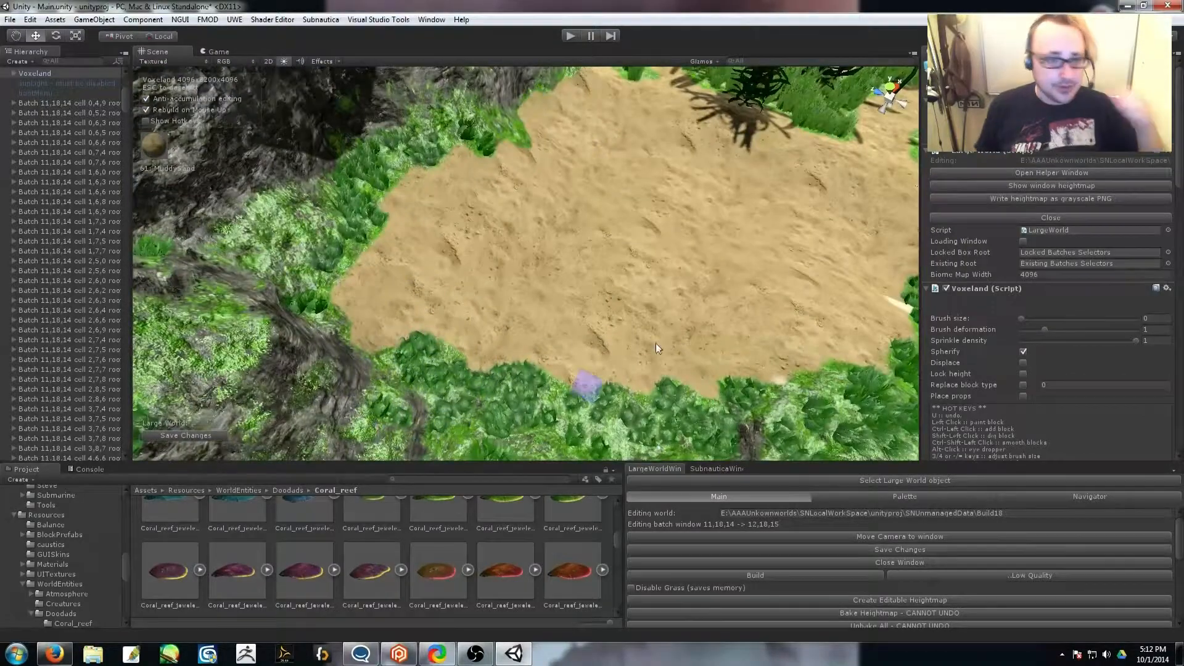
# Add sampled terrain blocks with a brush size of 2 and save the world changes
pyautogui.moveTo(591, 396); pyautogui.dragTo(515, 339, button='right')
pyautogui.moveTo(304, 280)
pyautogui.mouseDown(button='right')
pyautogui.moveTo(66, 198)
pyautogui.moveTo(111, 204)
pyautogui.mouseUp(button='right')
pyautogui.press('4')
pyautogui.press('4')
pyautogui.keyDown('alt'); pyautogui.click(588, 206); pyautogui.keyUp('alt')
pyautogui.keyDown('ctrl'); pyautogui.click(520, 301); pyautogui.keyUp('ctrl')
pyautogui.moveTo(519, 259); pyautogui.dragTo(734, 445, button='right')
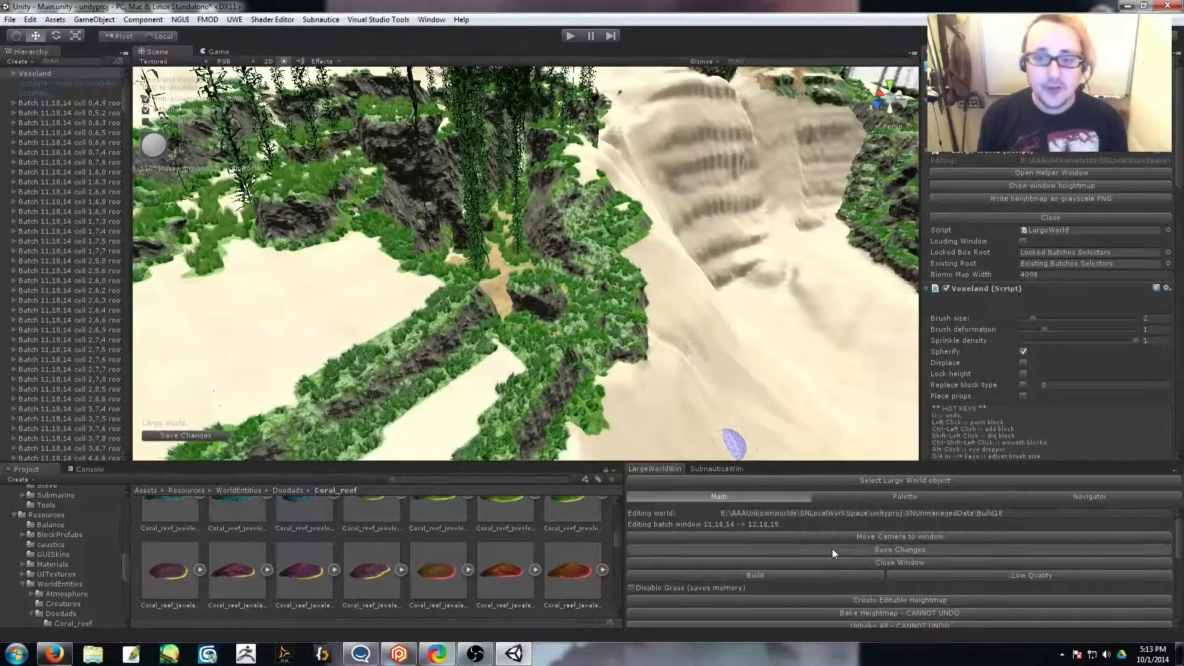
pyautogui.click(831, 549)
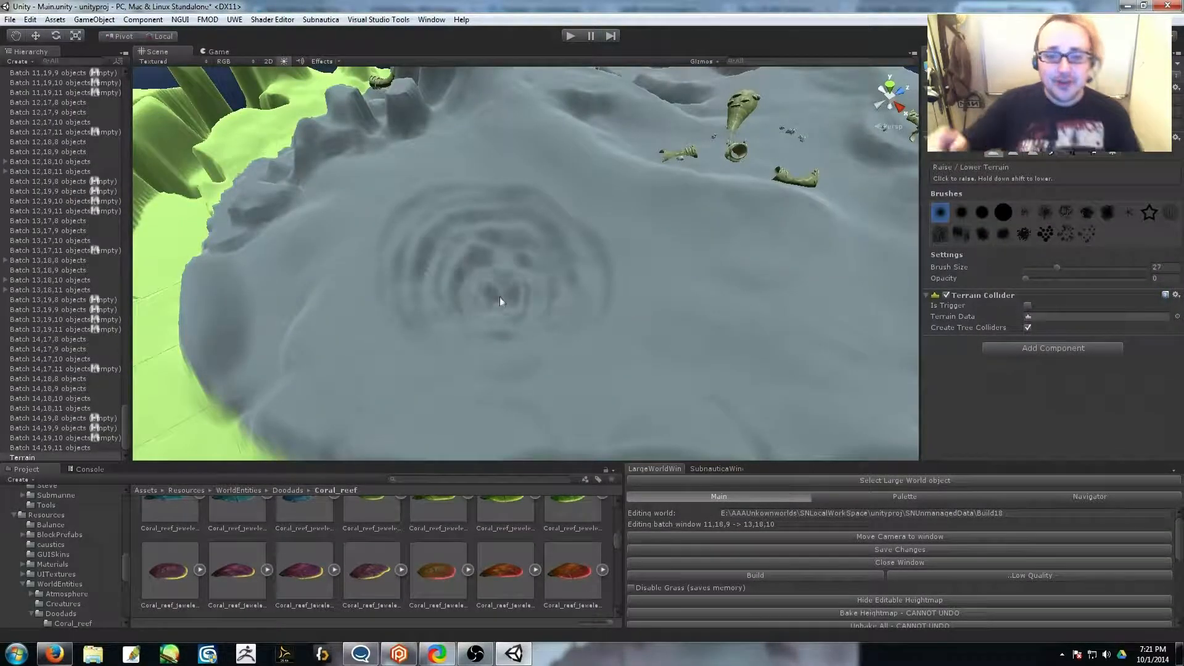
# Lower the terrain inside the ringed crater with a brush size of 27 and smooth its surface
pyautogui.moveTo(506, 287); pyautogui.dragTo(607, 259, button='right')
pyautogui.keyDown('shift'); pyautogui.moveTo(607, 259); pyautogui.dragTo(472, 213); pyautogui.keyUp('shift')
pyautogui.click(1033, 153)
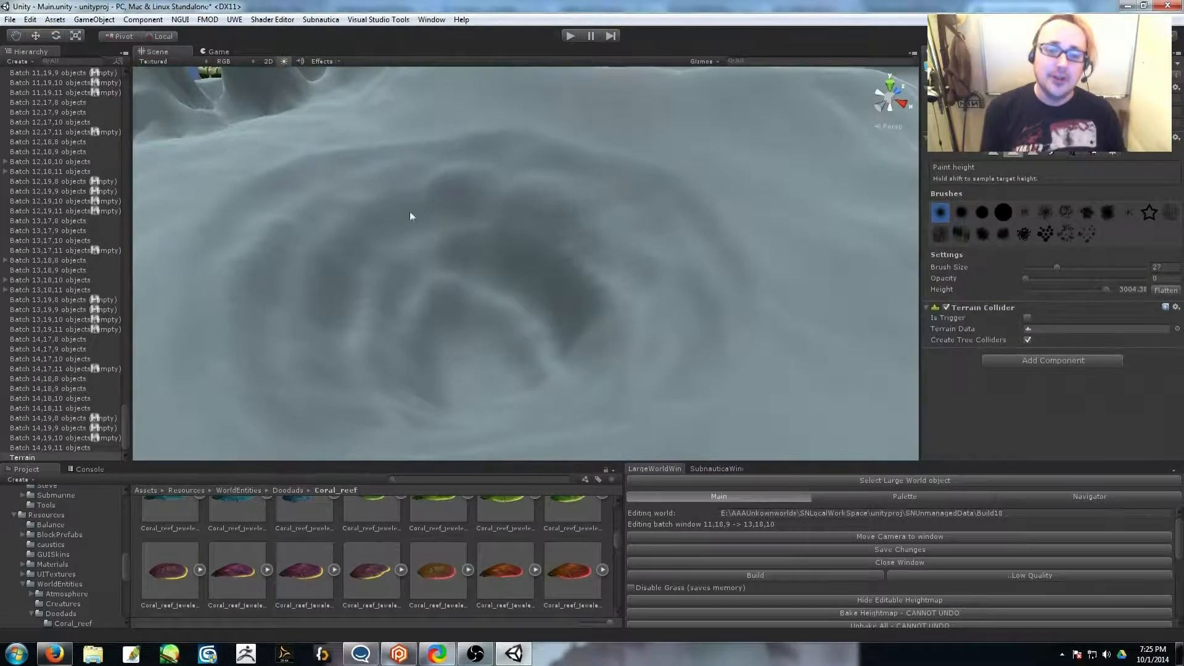
pyautogui.moveTo(329, 219); pyautogui.dragTo(654, 346, button='right')
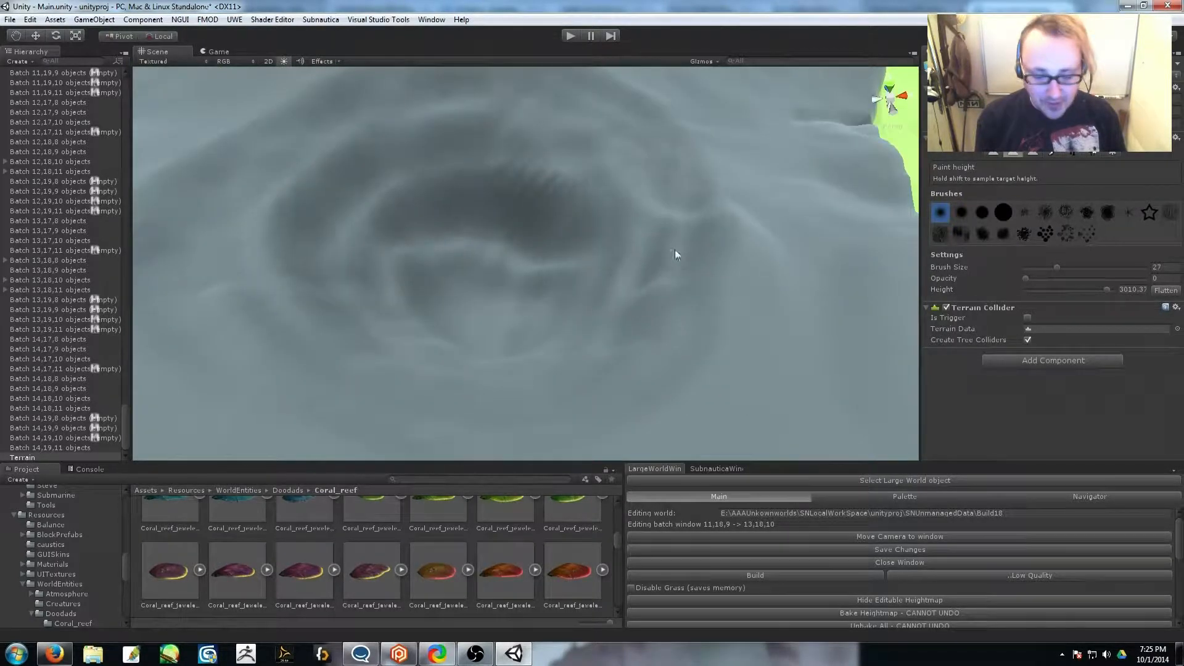
pyautogui.moveTo(680, 178); pyautogui.dragTo(549, 298, button='right')
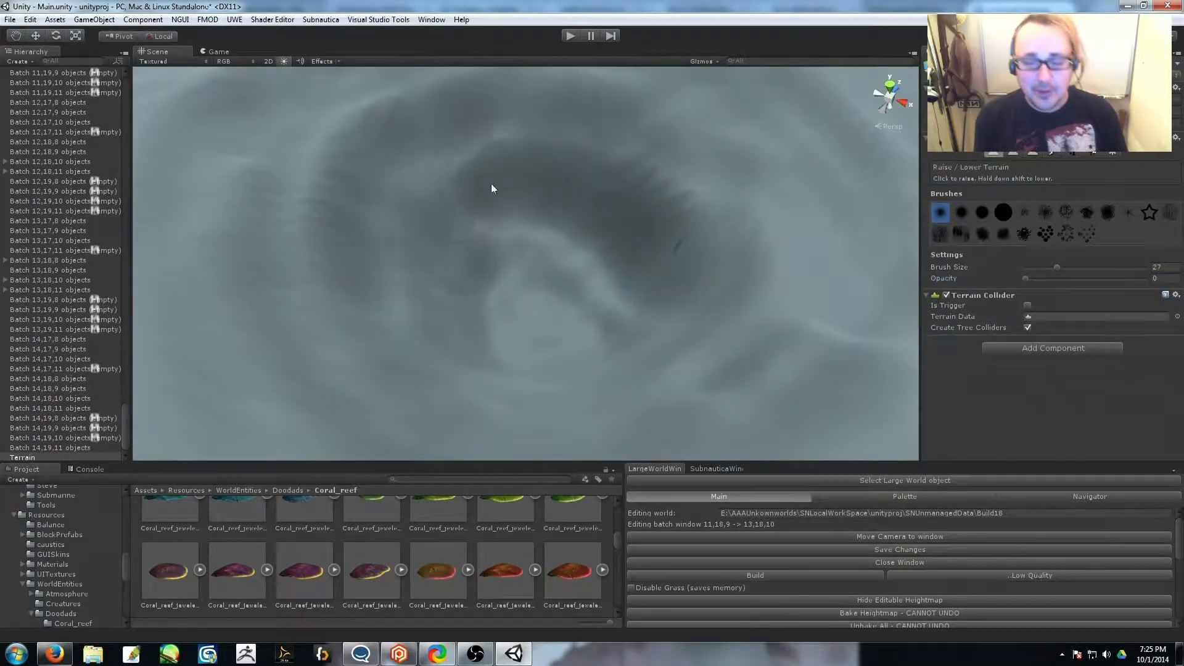
# Raise part of the crater's interior with a brush size of 27 and switch to smoothing the height
pyautogui.moveTo(603, 335)
pyautogui.mouseDown()
pyautogui.moveTo(563, 344)
pyautogui.moveTo(557, 259)
pyautogui.mouseUp()
pyautogui.moveTo(557, 259)
pyautogui.mouseDown(button='right')
pyautogui.moveTo(474, 301)
pyautogui.moveTo(552, 303)
pyautogui.mouseUp(button='right')
pyautogui.click(1033, 153)
pyautogui.moveTo(504, 390)
pyautogui.mouseDown(button='right')
pyautogui.moveTo(291, 286)
pyautogui.moveTo(405, 203)
pyautogui.moveTo(539, 304)
pyautogui.mouseUp(button='right')
# Paint a sampled height inside the crater with a brush size of 14 and an opacity of 0
pyautogui.click(1013, 153)
pyautogui.moveTo(1057, 267); pyautogui.dragTo(1041, 268)
pyautogui.moveTo(539, 304)
pyautogui.mouseDown()
pyautogui.moveTo(509, 315)
pyautogui.moveTo(555, 247)
pyautogui.mouseUp()
pyautogui.keyDown('shift'); pyautogui.click(510, 316); pyautogui.keyUp('shift')
pyautogui.moveTo(1063, 279); pyautogui.dragTo(1005, 281)
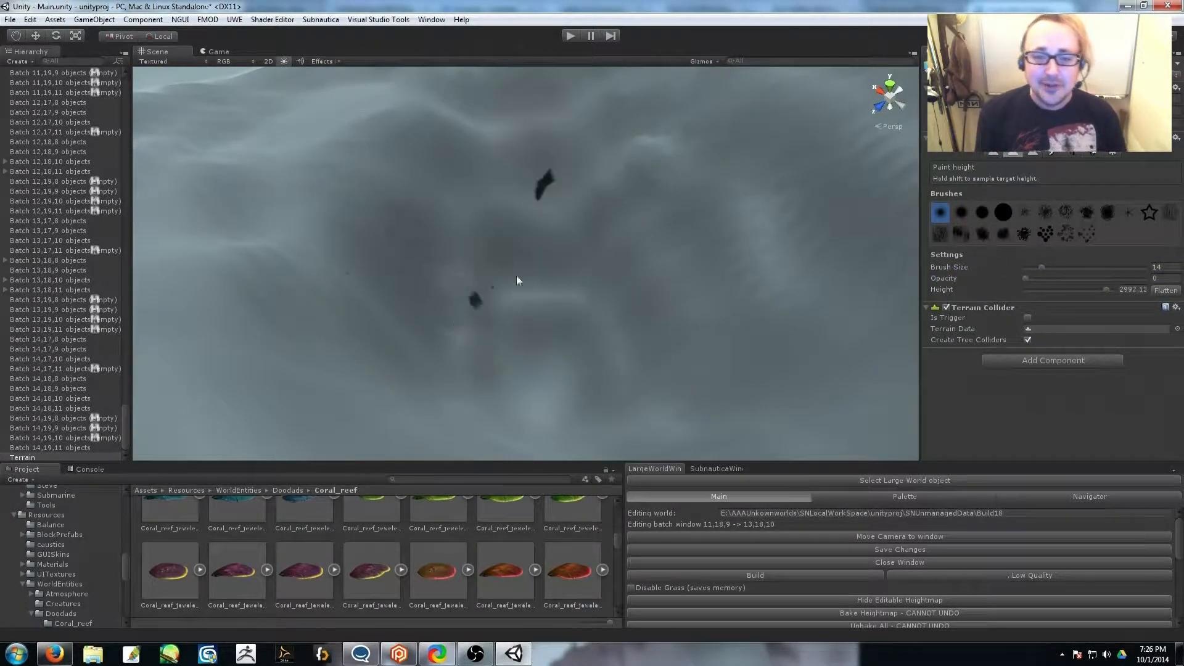
pyautogui.keyDown('alt'); pyautogui.moveTo(627, 357); pyautogui.dragTo(580, 365); pyautogui.keyUp('alt')
pyautogui.keyDown('alt'); pyautogui.moveTo(348, 158); pyautogui.dragTo(427, 223); pyautogui.keyUp('alt')
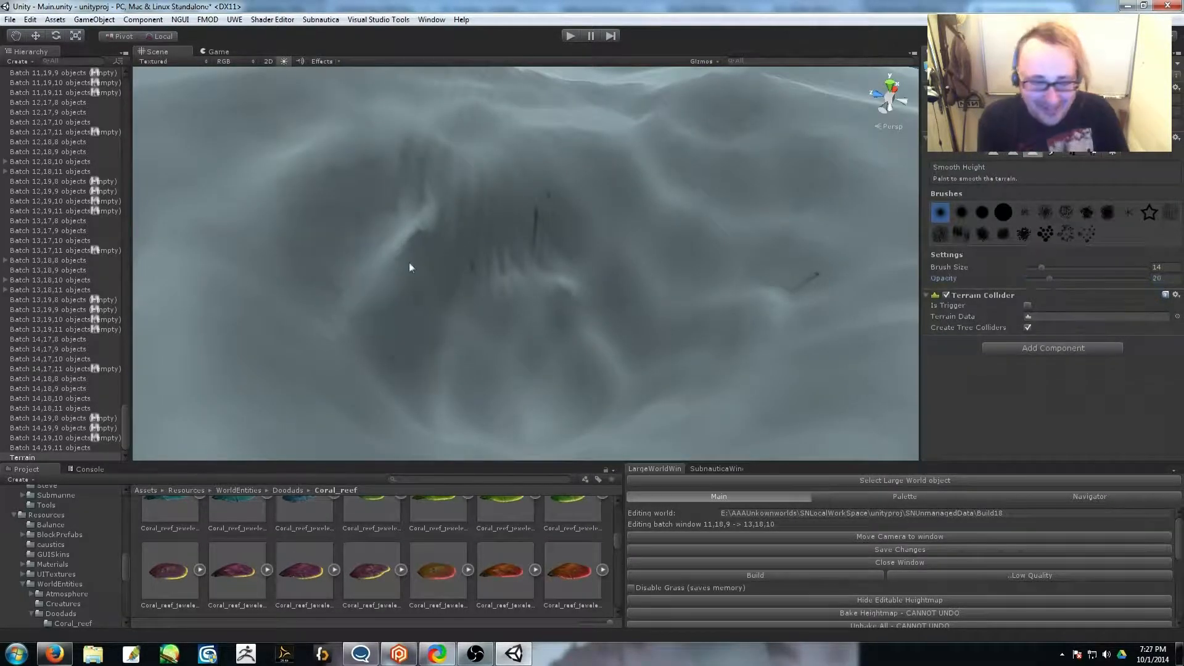
# Examine the crater, the green slope and the surrounding ridges of the terrain from several angles
pyautogui.moveTo(380, 305); pyautogui.dragTo(114, 346, button='right')
pyautogui.press('s')
pyautogui.moveTo(728, 314); pyautogui.dragTo(750, 293, button='right')
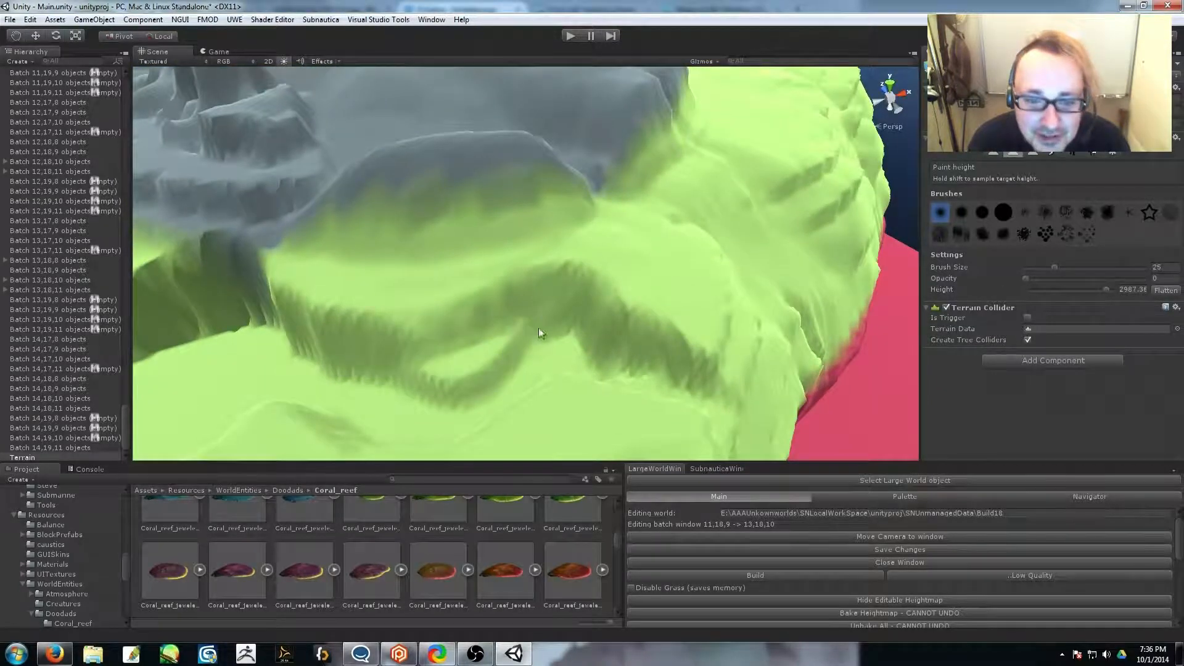
pyautogui.keyDown('alt'); pyautogui.moveTo(540, 333); pyautogui.dragTo(502, 369); pyautogui.keyUp('alt')
pyautogui.keyDown('alt'); pyautogui.moveTo(397, 314); pyautogui.dragTo(420, 294); pyautogui.keyUp('alt')
pyautogui.keyDown('alt'); pyautogui.moveTo(487, 197); pyautogui.dragTo(740, 201); pyautogui.keyUp('alt')
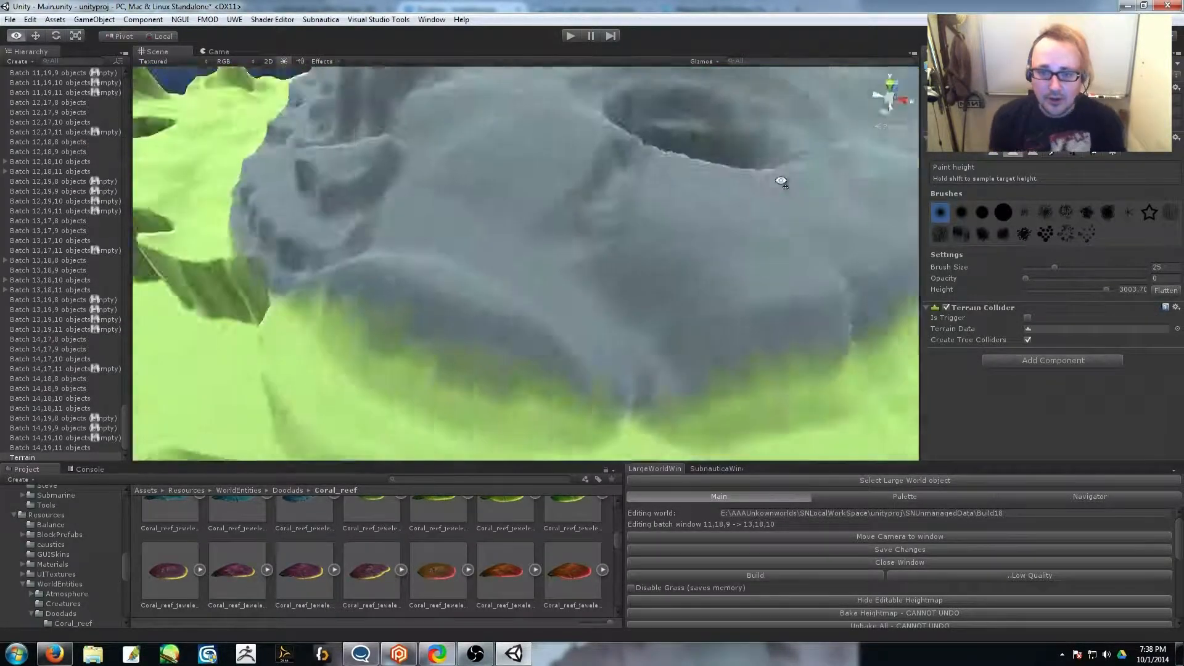
pyautogui.keyDown('alt'); pyautogui.moveTo(781, 181); pyautogui.dragTo(844, 306); pyautogui.keyUp('alt')
pyautogui.hotkey('shift', 'e')
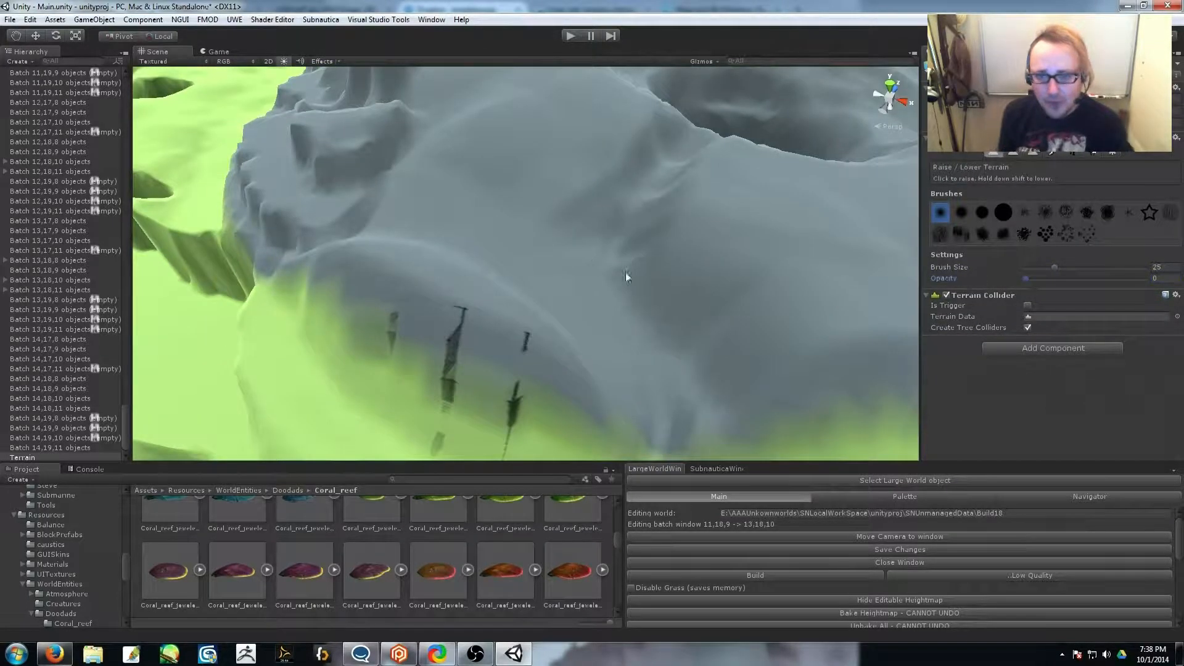
pyautogui.keyDown('alt'); pyautogui.moveTo(626, 276); pyautogui.dragTo(993, 287); pyautogui.keyUp('alt')
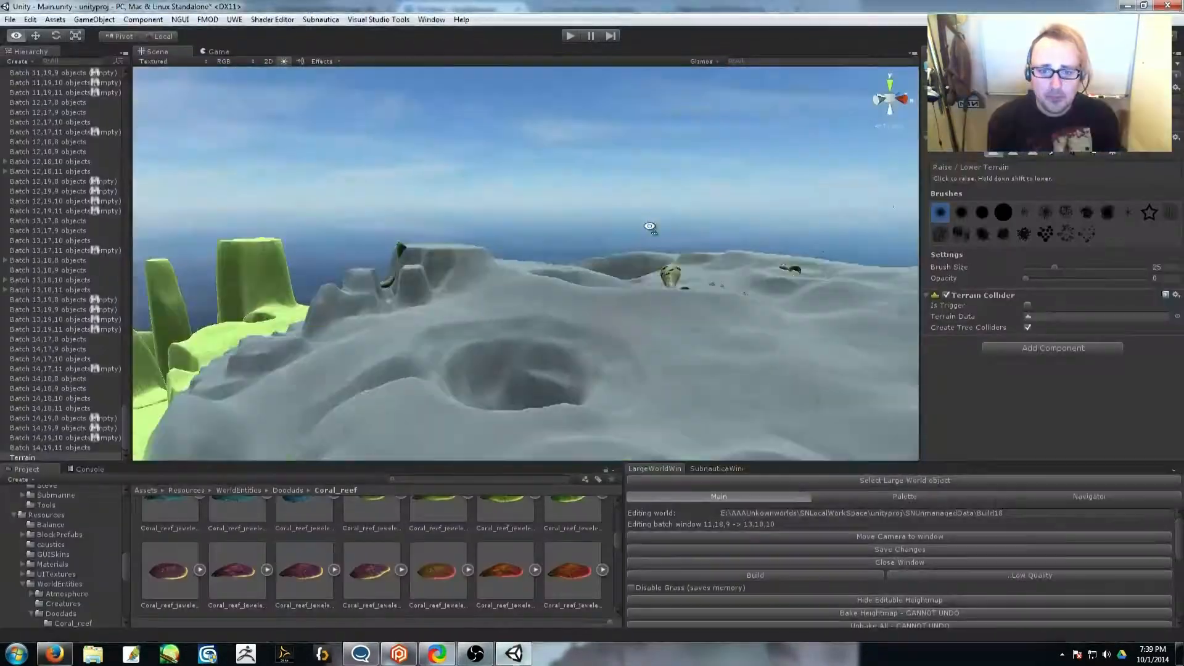
pyautogui.keyDown('alt'); pyautogui.moveTo(493, 358); pyautogui.dragTo(796, 253); pyautogui.keyUp('alt')
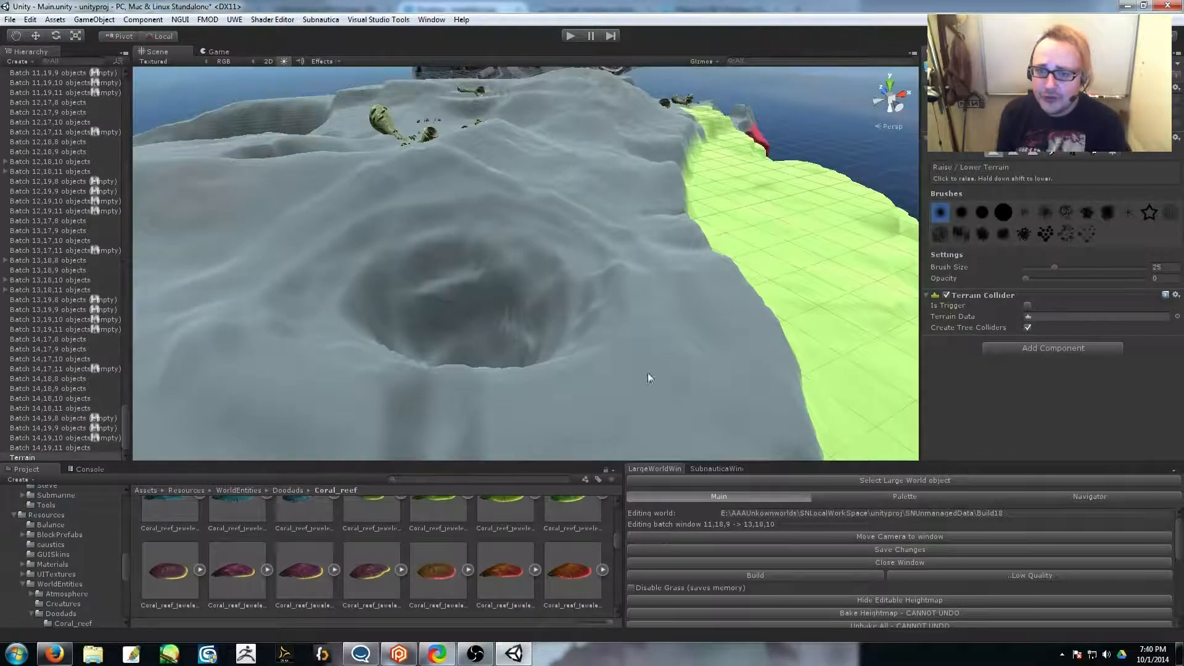
pyautogui.moveTo(503, 321)
pyautogui.keyDown('alt'); pyautogui.mouseDown()
pyautogui.moveTo(511, 358)
pyautogui.moveTo(793, 317)
pyautogui.moveTo(864, 277)
pyautogui.mouseUp(); pyautogui.keyUp('alt')
pyautogui.moveTo(343, 261)
pyautogui.keyDown('alt'); pyautogui.mouseDown()
pyautogui.moveTo(688, 362)
pyautogui.moveTo(682, 285)
pyautogui.moveTo(854, 317)
pyautogui.moveTo(674, 336)
pyautogui.moveTo(775, 352)
pyautogui.mouseUp(); pyautogui.keyUp('alt')
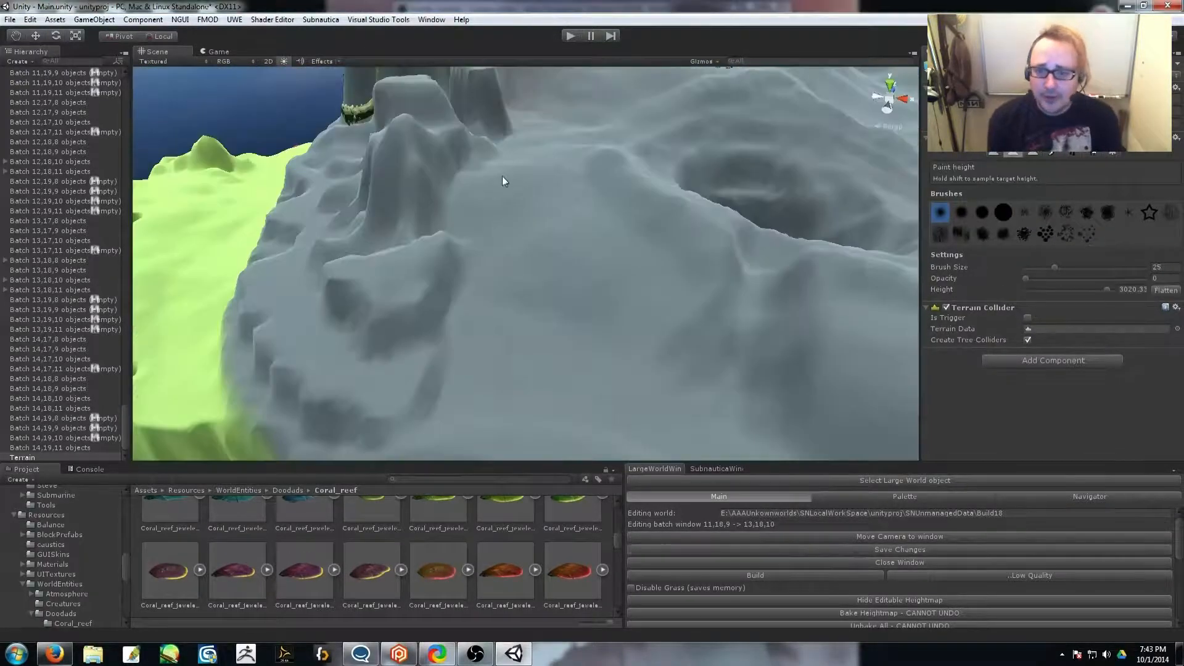
# Shape mounds on the slope beside the crater with Paint Height and smooth them with a brush size of 25
pyautogui.moveTo(502, 180)
pyautogui.keyDown('alt'); pyautogui.mouseDown()
pyautogui.moveTo(521, 220)
pyautogui.moveTo(666, 280)
pyautogui.moveTo(450, 374)
pyautogui.moveTo(531, 320)
pyautogui.moveTo(534, 383)
pyautogui.moveTo(494, 354)
pyautogui.moveTo(685, 315)
pyautogui.moveTo(556, 312)
pyautogui.moveTo(547, 298)
pyautogui.moveTo(775, 296)
pyautogui.moveTo(810, 225)
pyautogui.mouseUp(); pyautogui.keyUp('alt')
pyautogui.press('F2')
pyautogui.press('F3')
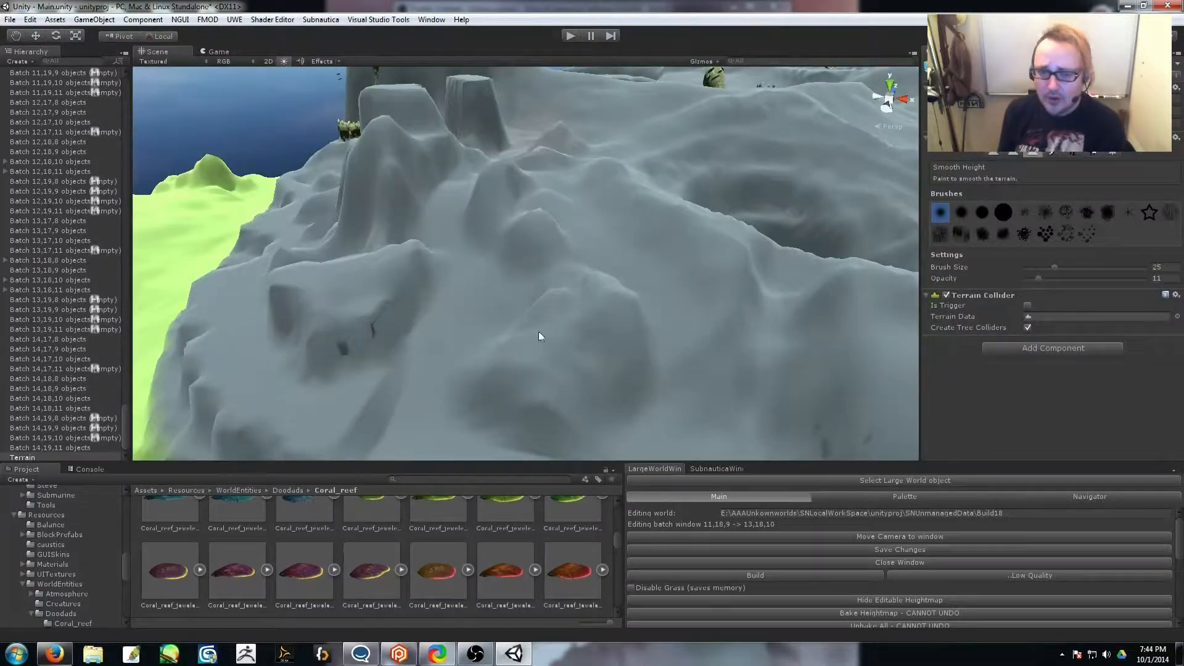
pyautogui.keyDown('alt'); pyautogui.moveTo(562, 143); pyautogui.dragTo(734, 259); pyautogui.keyUp('alt')
pyautogui.press('F1')
pyautogui.moveTo(511, 270)
pyautogui.keyDown('alt'); pyautogui.mouseDown()
pyautogui.moveTo(518, 290)
pyautogui.moveTo(479, 322)
pyautogui.moveTo(518, 260)
pyautogui.mouseUp(); pyautogui.keyUp('alt')
pyautogui.click(1034, 154)
pyautogui.keyDown('alt'); pyautogui.moveTo(464, 212); pyautogui.dragTo(602, 259); pyautogui.keyUp('alt')
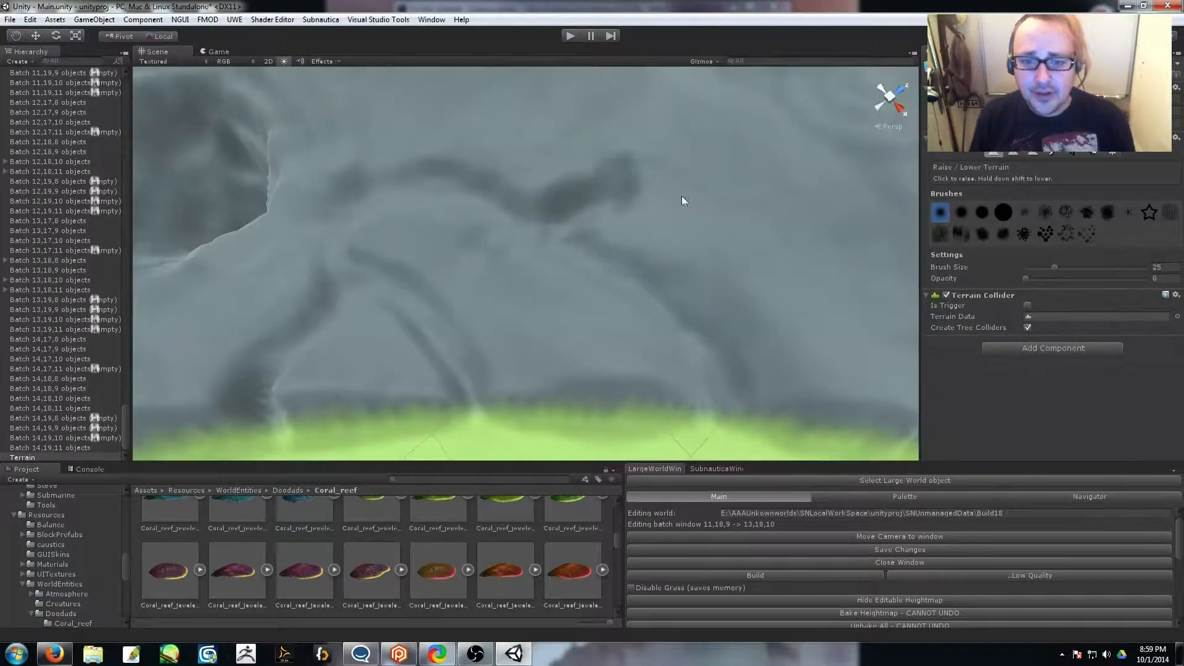
# Sculpt branching grooves into the grey slope near the crater, using Raise / Lower Terrain and Paint Height with a brush size of 25
pyautogui.keyDown('alt'); pyautogui.moveTo(631, 154); pyautogui.dragTo(651, 285); pyautogui.keyUp('alt')
pyautogui.keyDown('alt'); pyautogui.moveTo(553, 224); pyautogui.dragTo(1021, 178); pyautogui.keyUp('alt')
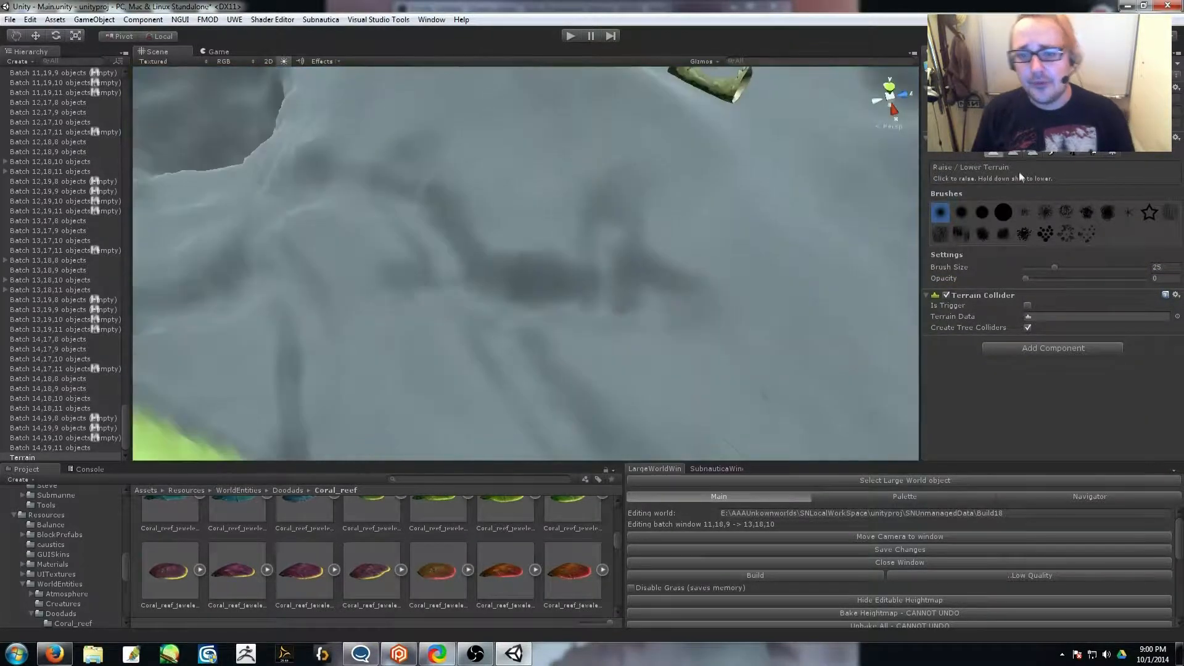
pyautogui.scroll(-5, 611, 273)
pyautogui.moveTo(611, 273)
pyautogui.keyDown('alt'); pyautogui.mouseDown()
pyautogui.moveTo(565, 389)
pyautogui.moveTo(812, 360)
pyautogui.moveTo(534, 296)
pyautogui.moveTo(590, 328)
pyautogui.mouseUp(); pyautogui.keyUp('alt')
pyautogui.click(1012, 153)
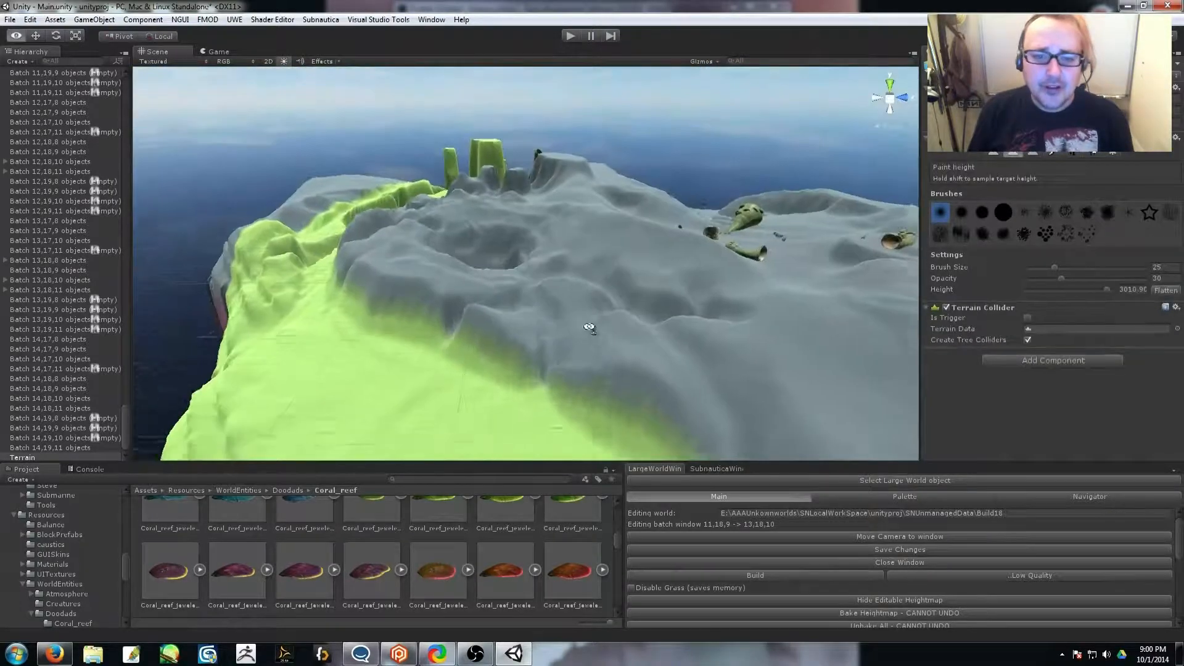
# Raise a broad hill on the green terrain shelf with a brush size of 100
pyautogui.hotkey('shift', 'e')
pyautogui.moveTo(568, 362)
pyautogui.mouseDown(button='right')
pyautogui.moveTo(705, 328)
pyautogui.moveTo(970, 381)
pyautogui.moveTo(730, 343)
pyautogui.moveTo(605, 344)
pyautogui.moveTo(642, 344)
pyautogui.moveTo(505, 410)
pyautogui.moveTo(497, 391)
pyautogui.mouseUp(button='right')
pyautogui.click(994, 153)
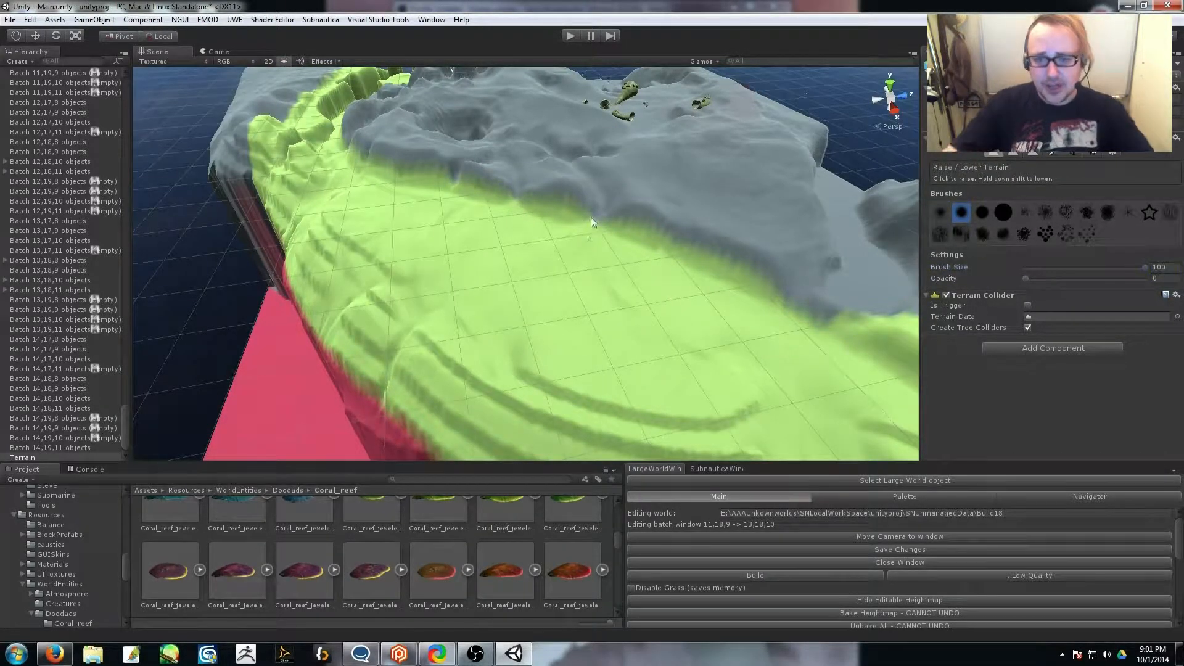
pyautogui.moveTo(585, 239); pyautogui.dragTo(535, 195, button='right')
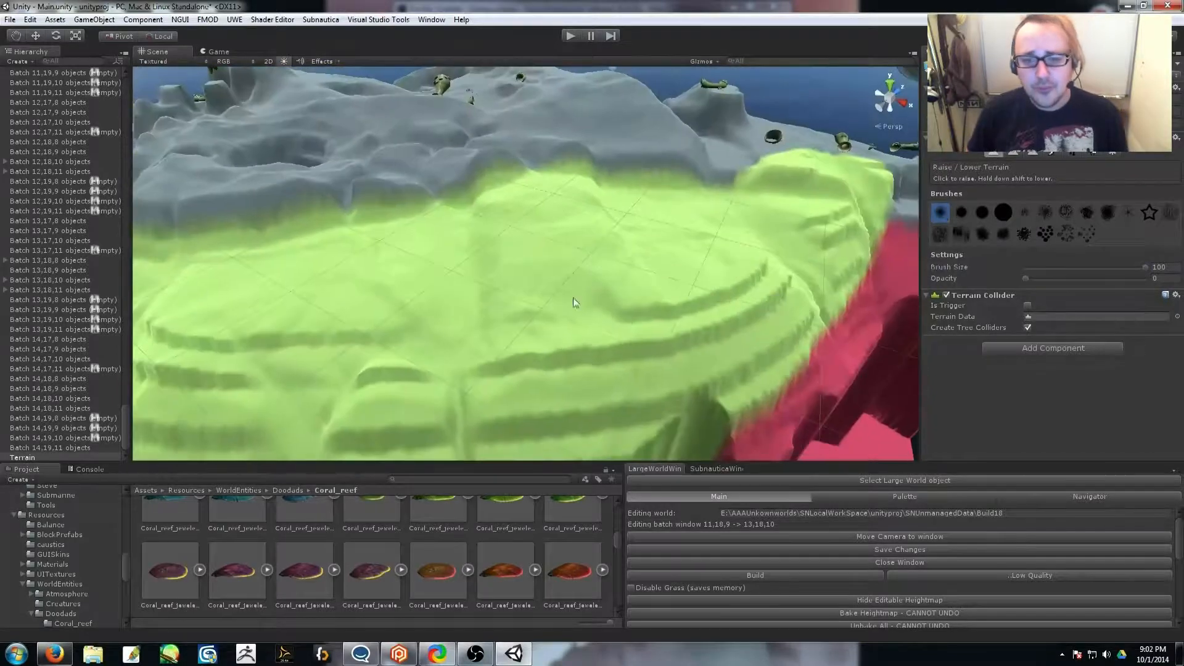
pyautogui.moveTo(484, 307); pyautogui.dragTo(553, 252, button='right')
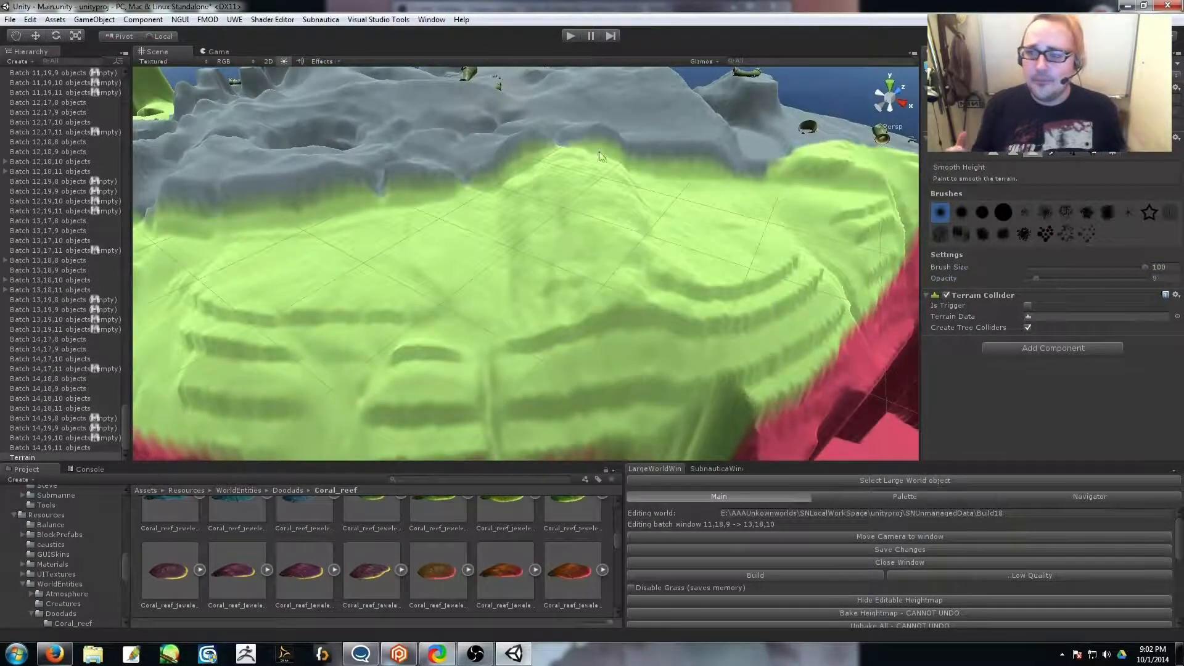
# Smooth the green hill and its stepped ledges with a brush size of 23 and an opacity of 100
pyautogui.moveTo(600, 156); pyautogui.dragTo(409, 227, button='right')
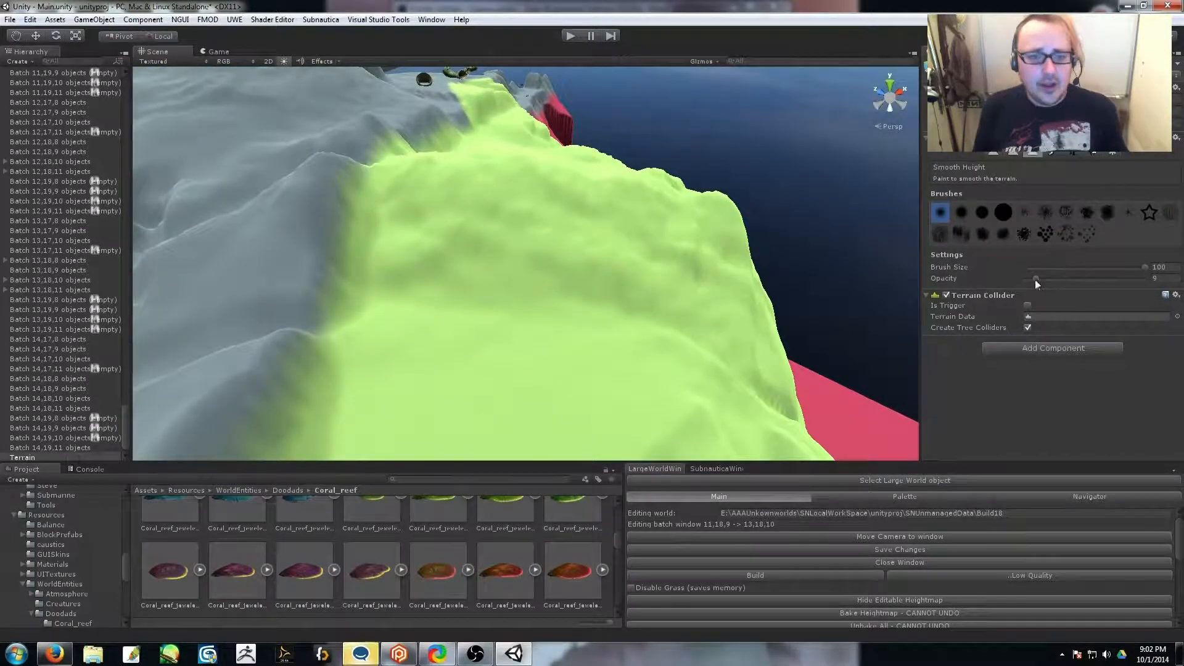
pyautogui.moveTo(619, 225)
pyautogui.mouseDown(button='right')
pyautogui.moveTo(326, 283)
pyautogui.moveTo(469, 259)
pyautogui.mouseUp(button='right')
pyautogui.moveTo(1145, 267); pyautogui.dragTo(1053, 268)
pyautogui.moveTo(592, 247); pyautogui.dragTo(702, 234, button='right')
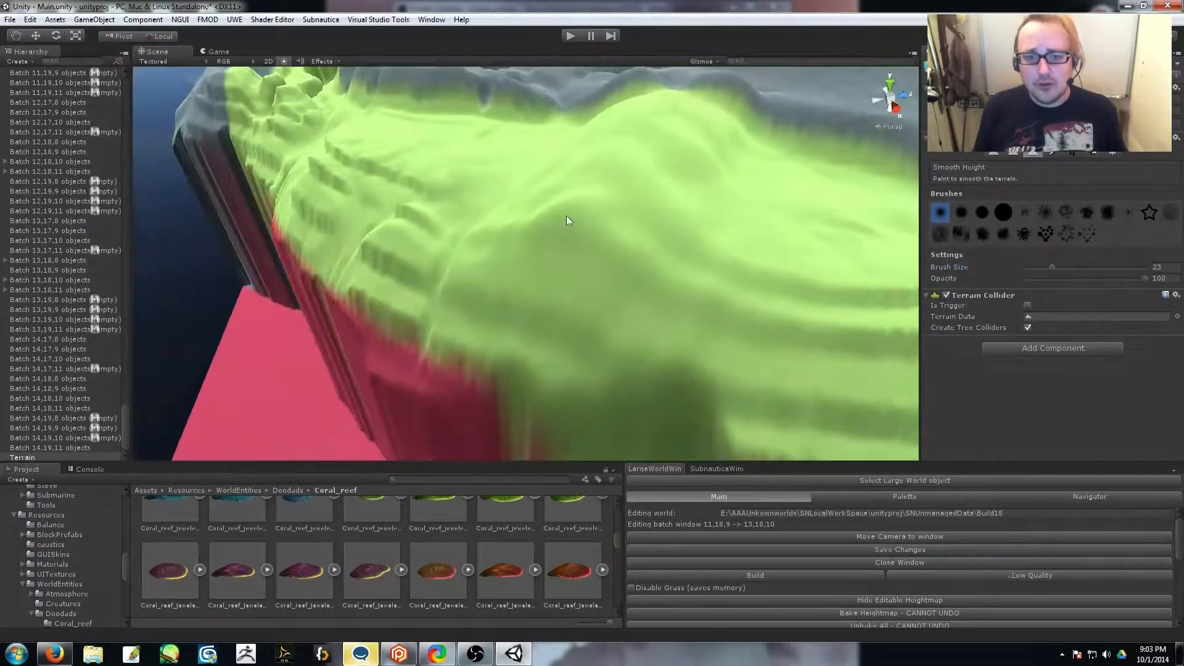
pyautogui.moveTo(648, 207); pyautogui.dragTo(560, 220, button='right')
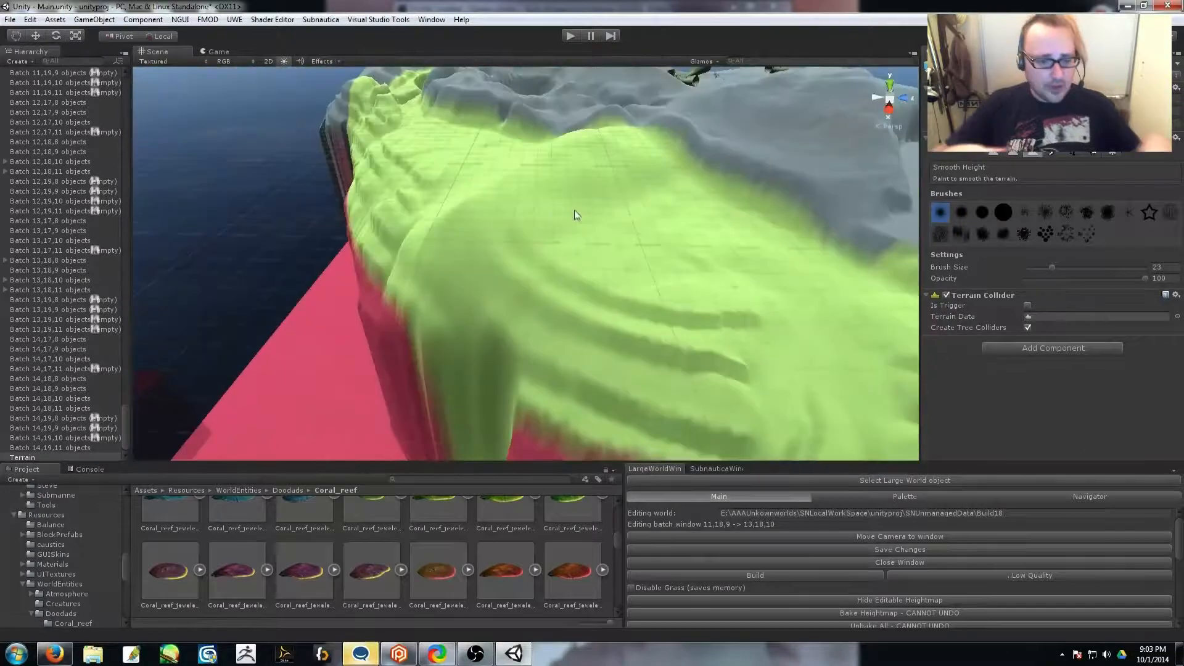
pyautogui.moveTo(575, 209); pyautogui.dragTo(636, 244, button='right')
pyautogui.moveTo(611, 243); pyautogui.dragTo(526, 310)
pyautogui.moveTo(528, 314); pyautogui.dragTo(728, 247, button='right')
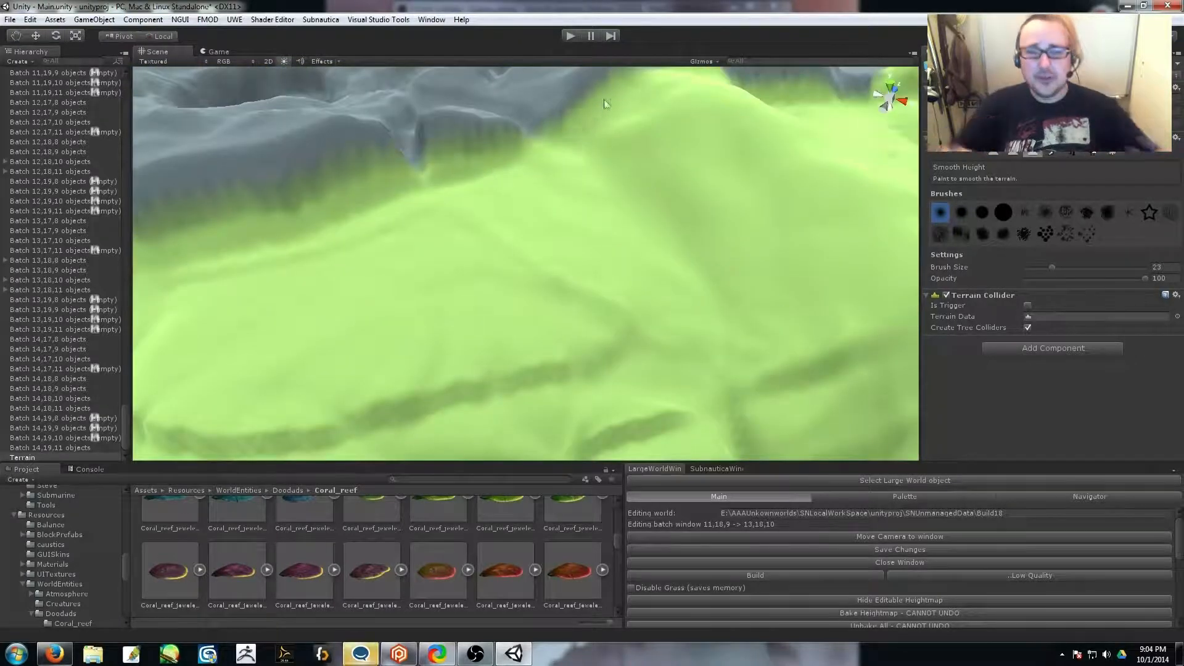
pyautogui.moveTo(605, 103); pyautogui.dragTo(466, 213, button='right')
pyautogui.moveTo(612, 345); pyautogui.dragTo(581, 238, button='right')
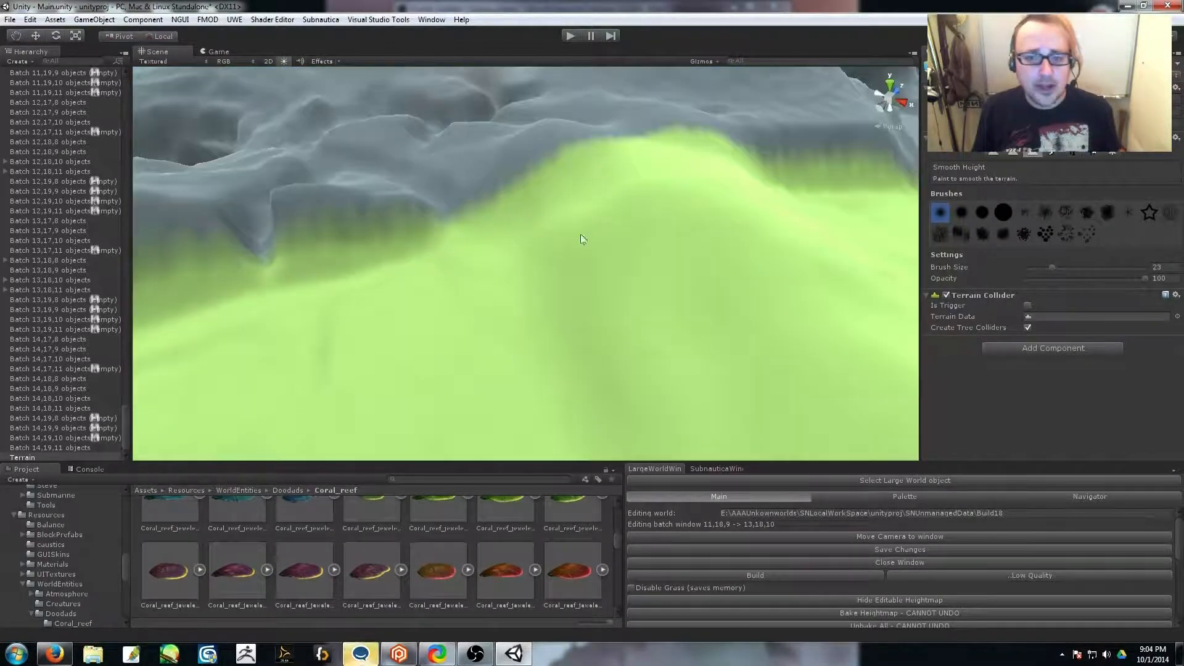
pyautogui.moveTo(820, 248); pyautogui.dragTo(558, 178, button='right')
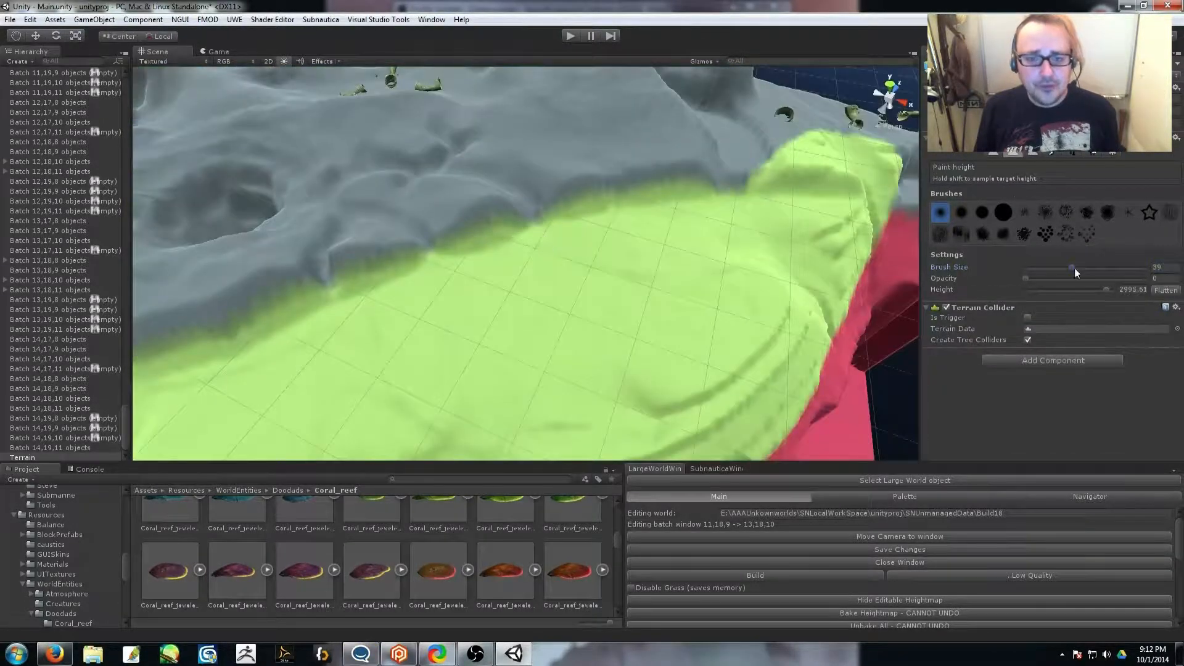
# Smooth the border between the grey and green terrain with brush size and opacity both at 100
pyautogui.click(1034, 152)
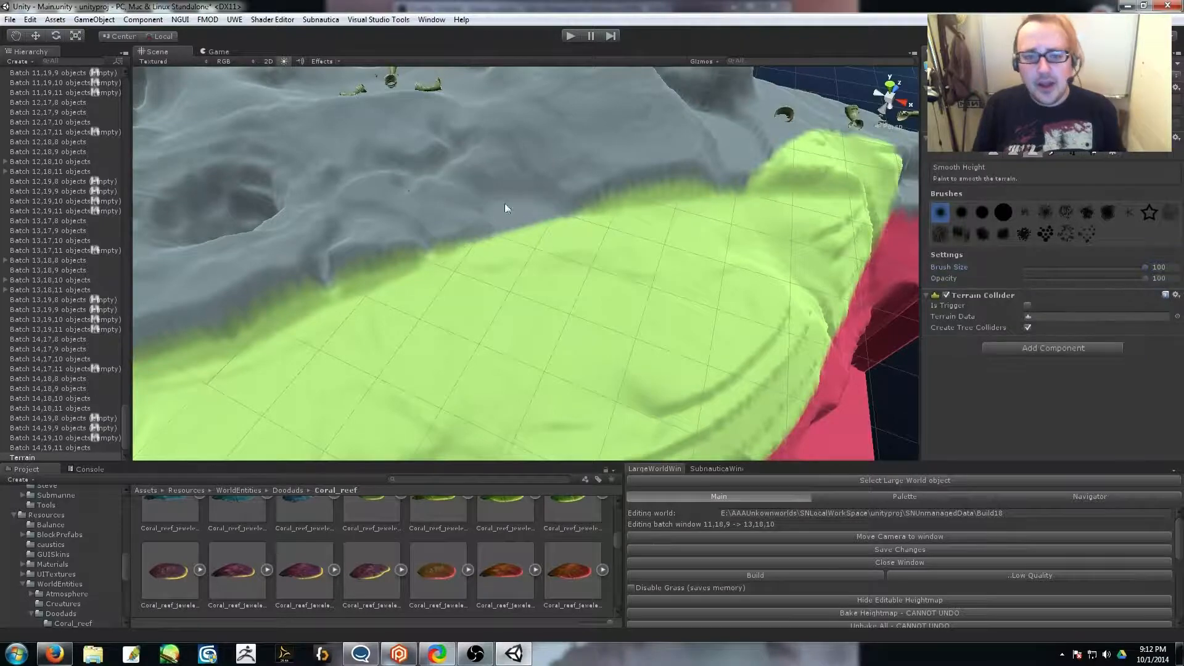
pyautogui.moveTo(505, 206); pyautogui.dragTo(650, 283, button='right')
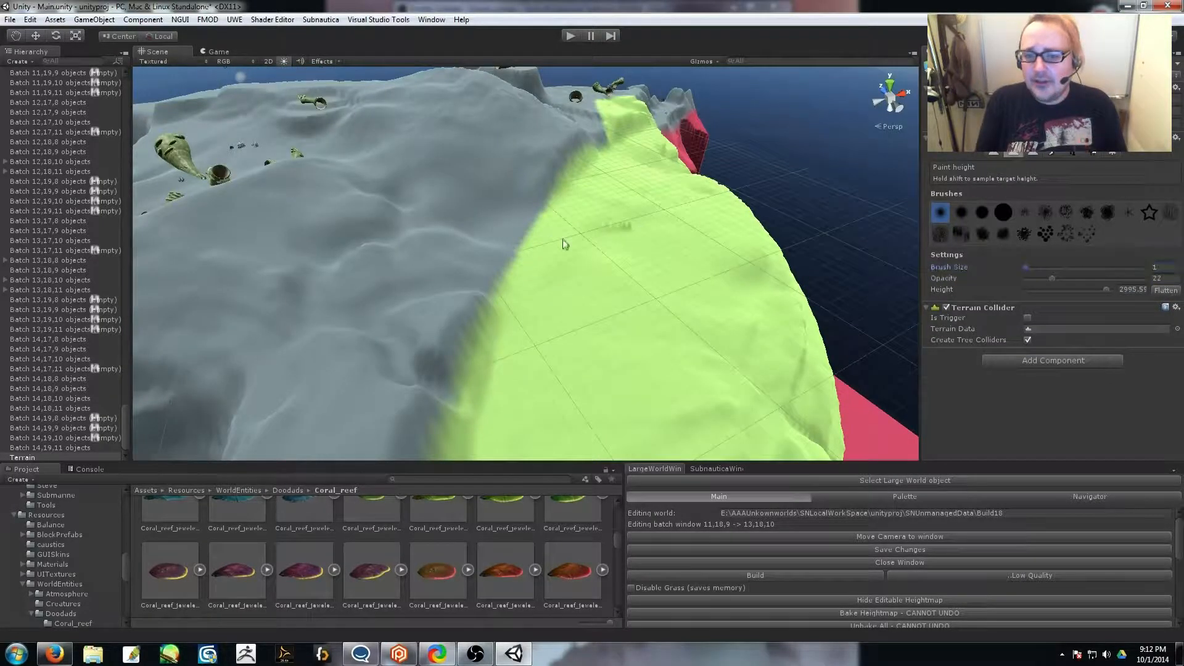
pyautogui.moveTo(562, 238); pyautogui.dragTo(728, 291, button='right')
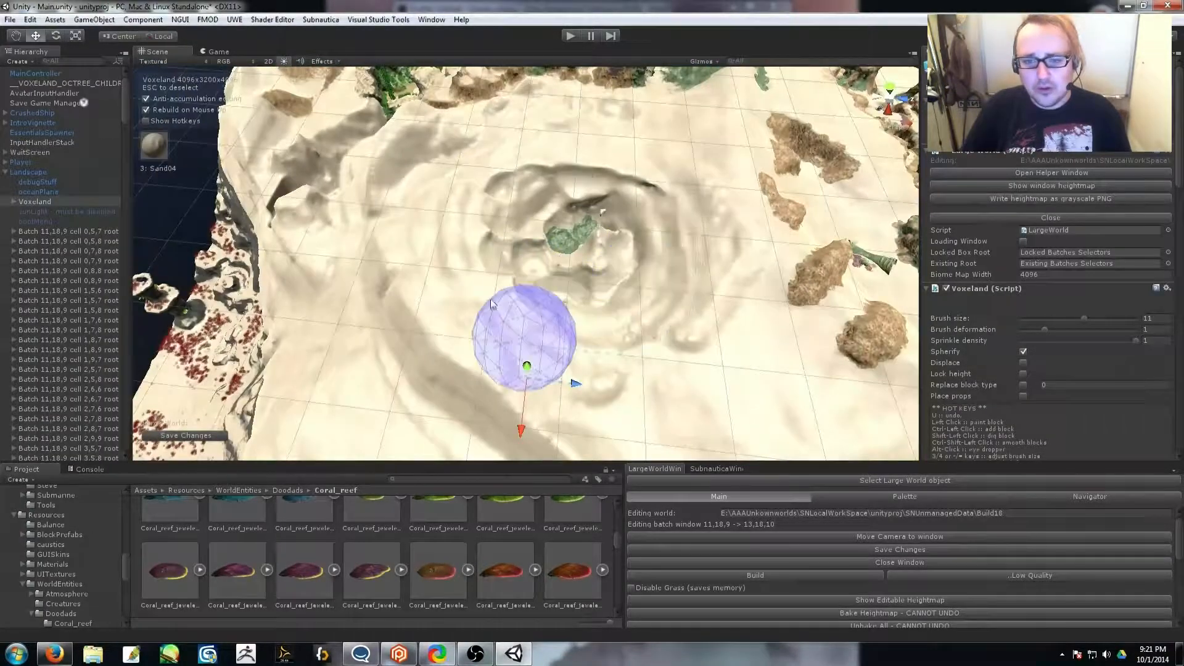
# Dig out the uneven interior of the sand crater in the voxel terrain with a brush size of 11
pyautogui.keyDown('shift'); pyautogui.moveTo(652, 184); pyautogui.dragTo(583, 136); pyautogui.keyUp('shift')
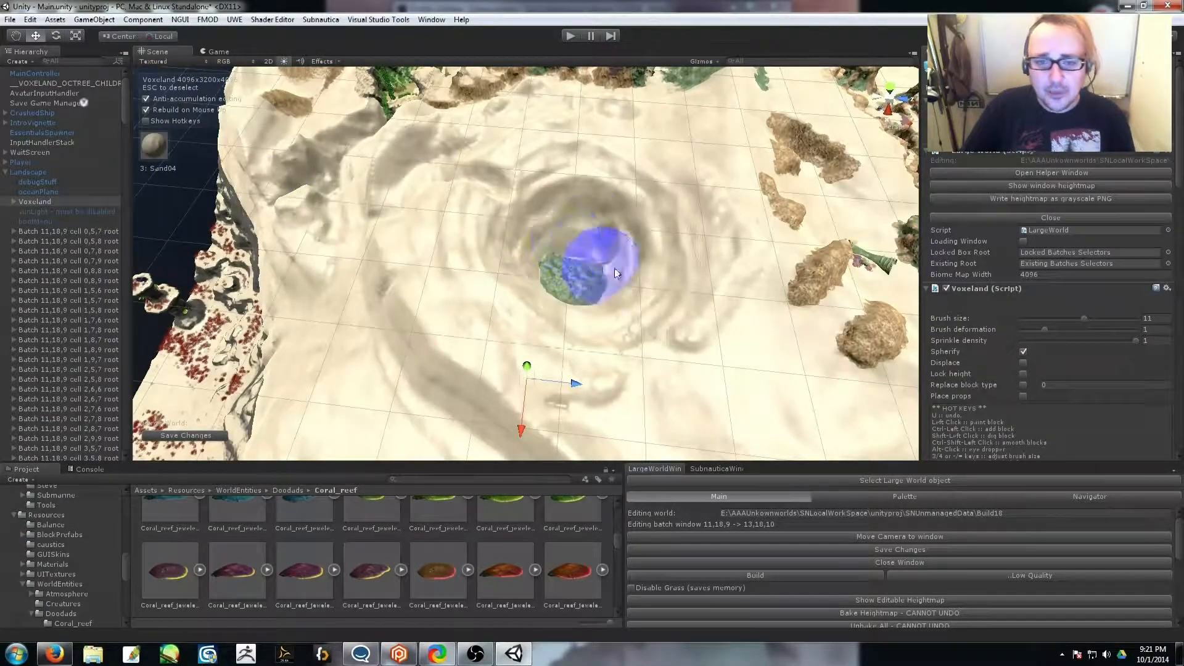
pyautogui.moveTo(592, 287)
pyautogui.keyDown('alt'); pyautogui.mouseDown()
pyautogui.moveTo(623, 341)
pyautogui.moveTo(583, 296)
pyautogui.mouseUp(); pyautogui.keyUp('alt')
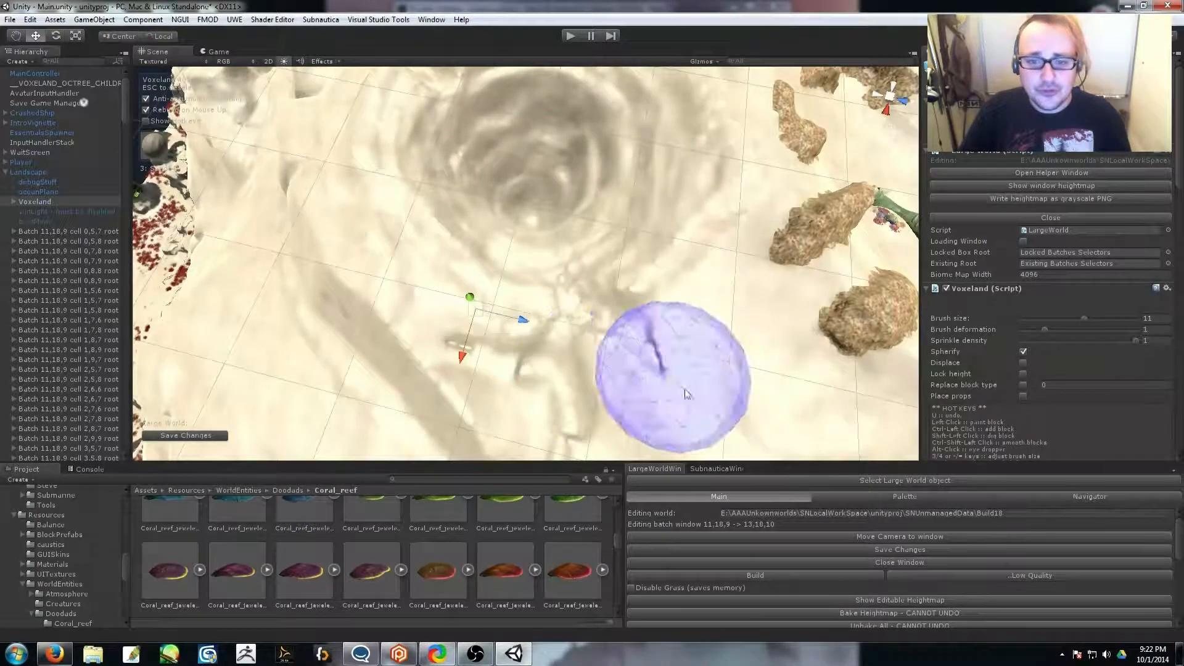
pyautogui.keyDown('alt'); pyautogui.moveTo(724, 370); pyautogui.dragTo(662, 191); pyautogui.keyUp('alt')
pyautogui.keyDown('alt'); pyautogui.moveTo(626, 298); pyautogui.dragTo(674, 198); pyautogui.keyUp('alt')
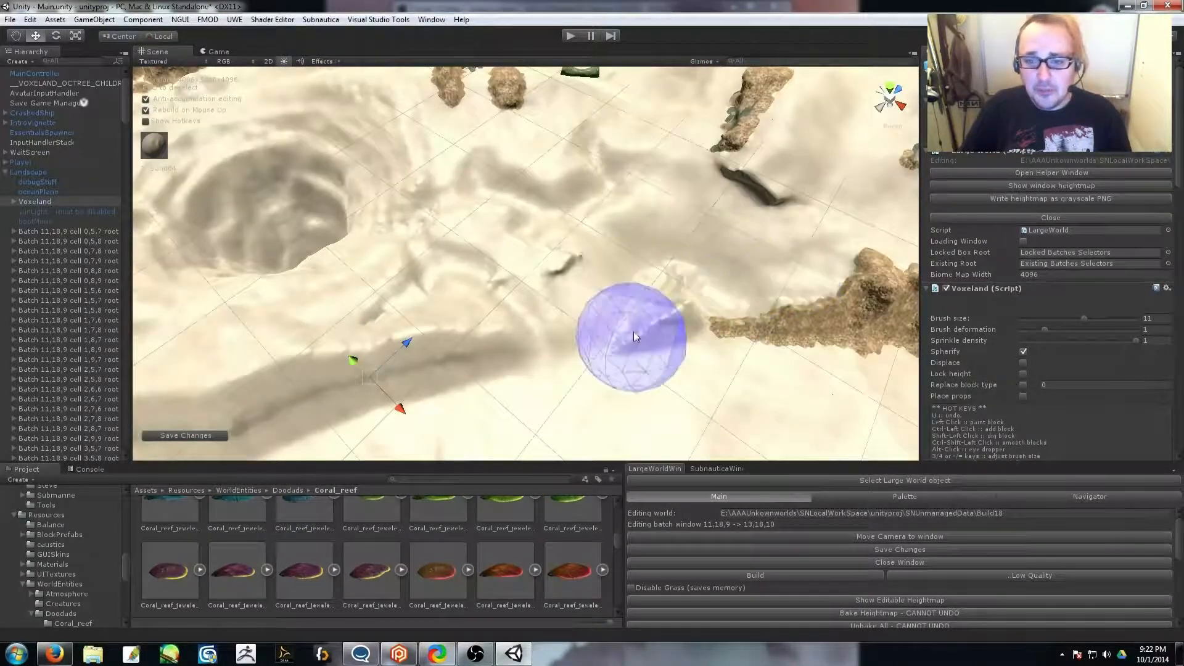
# Dig into the sandy ridges and slopes around the crater with a brush size of 11
pyautogui.keyDown('shift'); pyautogui.moveTo(415, 268); pyautogui.dragTo(368, 333); pyautogui.keyUp('shift')
pyautogui.moveTo(767, 177)
pyautogui.keyDown('shift'); pyautogui.mouseDown()
pyautogui.moveTo(786, 225)
pyautogui.moveTo(759, 203)
pyautogui.moveTo(780, 370)
pyautogui.moveTo(459, 146)
pyautogui.mouseUp(); pyautogui.keyUp('shift')
pyautogui.keyDown('alt'); pyautogui.moveTo(435, 254); pyautogui.dragTo(504, 296); pyautogui.keyUp('alt')
pyautogui.keyDown('shift'); pyautogui.click(505, 302); pyautogui.keyUp('shift')
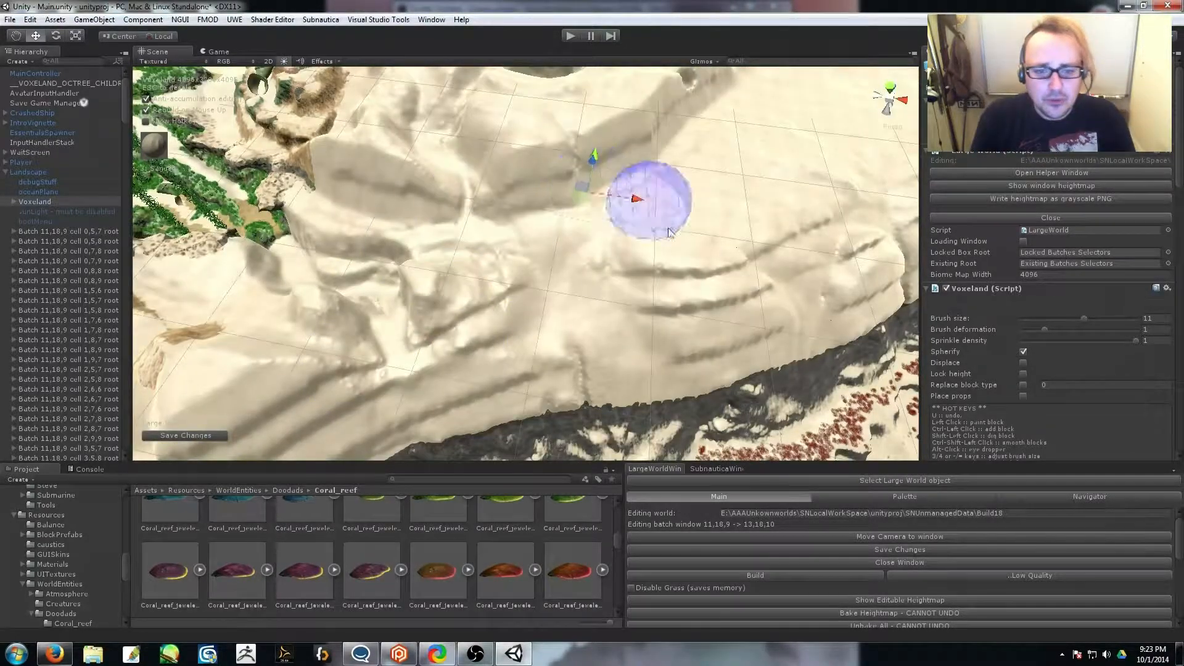
pyautogui.keyDown('alt'); pyautogui.moveTo(578, 294); pyautogui.dragTo(547, 290); pyautogui.keyUp('alt')
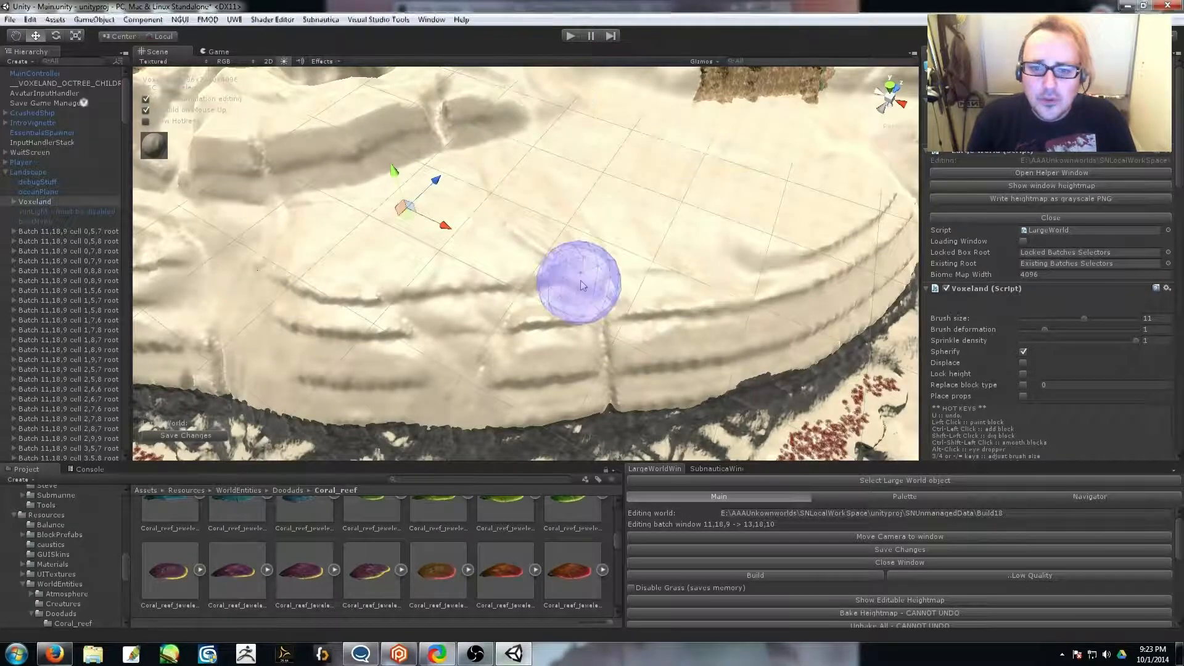
# Paint the mossy kelp rock material (block type 110) over the sandy slope at the end of the green valley
pyautogui.keyDown('alt'); pyautogui.moveTo(639, 312); pyautogui.dragTo(523, 151); pyautogui.keyUp('alt')
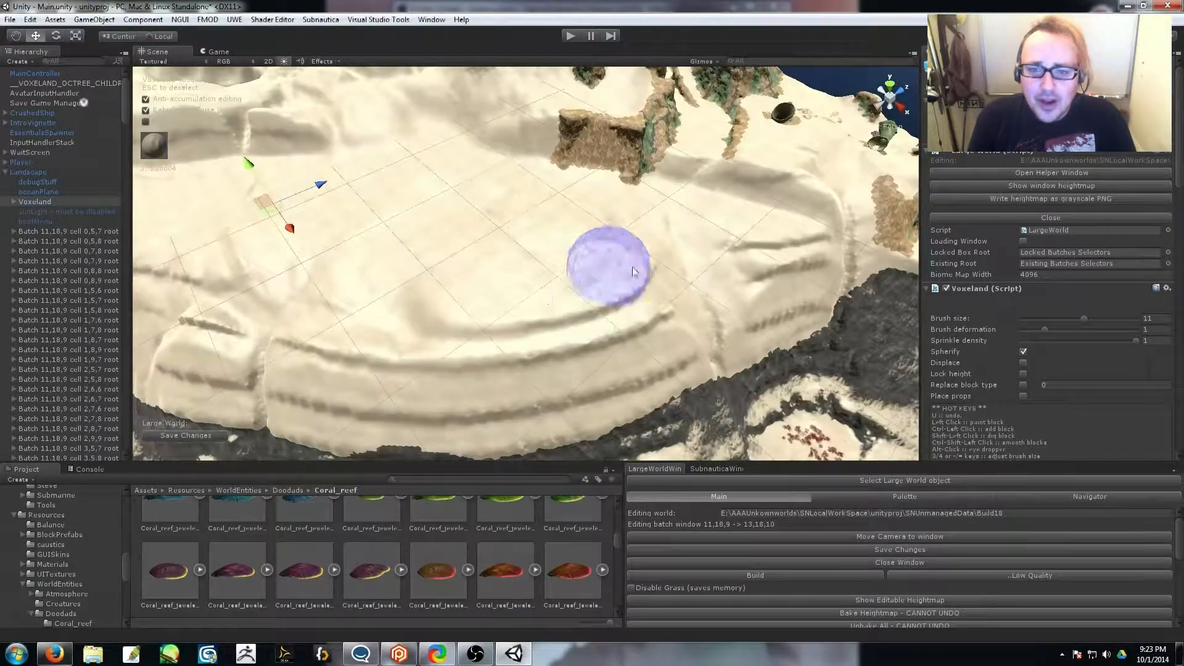
pyautogui.moveTo(625, 327)
pyautogui.keyDown('alt'); pyautogui.mouseDown()
pyautogui.moveTo(742, 264)
pyautogui.moveTo(448, 298)
pyautogui.mouseUp(); pyautogui.keyUp('alt')
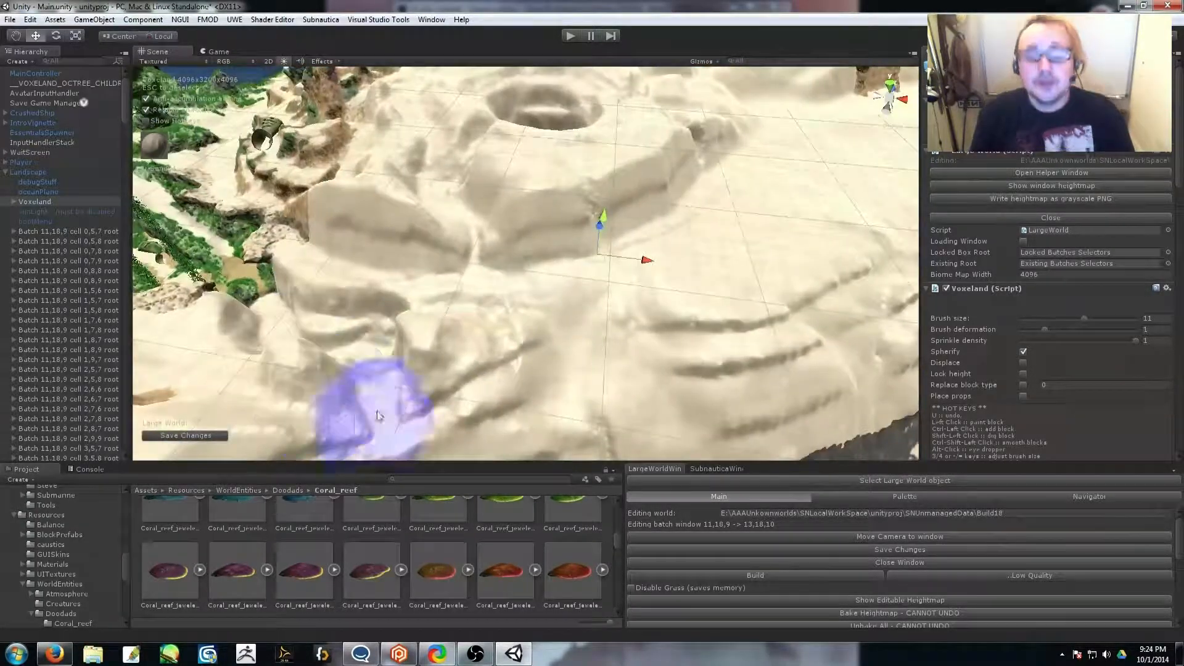
pyautogui.moveTo(431, 179)
pyautogui.keyDown('alt'); pyautogui.mouseDown()
pyautogui.moveTo(390, 255)
pyautogui.moveTo(470, 221)
pyautogui.moveTo(325, 352)
pyautogui.mouseUp(); pyautogui.keyUp('alt')
pyautogui.moveTo(212, 348)
pyautogui.keyDown('alt'); pyautogui.mouseDown()
pyautogui.moveTo(225, 217)
pyautogui.moveTo(473, 306)
pyautogui.moveTo(185, 211)
pyautogui.moveTo(547, 267)
pyautogui.moveTo(473, 404)
pyautogui.mouseUp(); pyautogui.keyUp('alt')
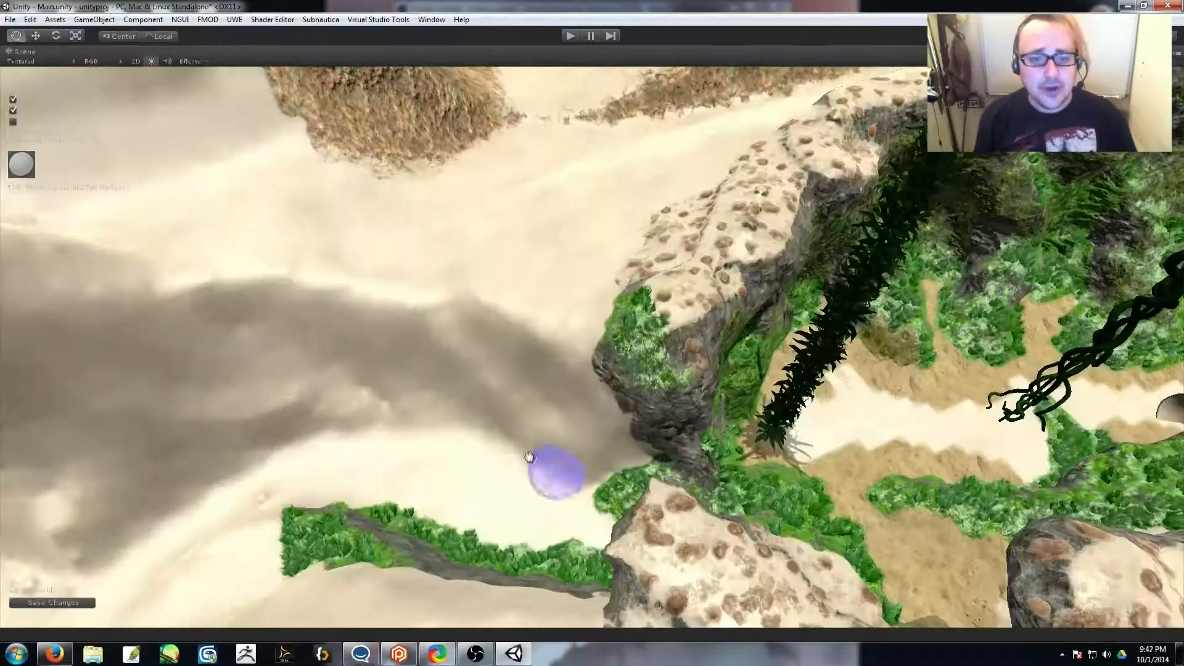
pyautogui.moveTo(550, 471)
pyautogui.mouseDown()
pyautogui.moveTo(590, 379)
pyautogui.moveTo(397, 265)
pyautogui.moveTo(461, 380)
pyautogui.moveTo(370, 375)
pyautogui.moveTo(556, 385)
pyautogui.moveTo(382, 327)
pyautogui.moveTo(531, 284)
pyautogui.mouseUp()
pyautogui.moveTo(330, 180)
pyautogui.keyDown('alt'); pyautogui.mouseDown()
pyautogui.moveTo(802, 397)
pyautogui.moveTo(648, 357)
pyautogui.moveTo(299, 484)
pyautogui.moveTo(703, 224)
pyautogui.mouseUp(); pyautogui.keyUp('alt')
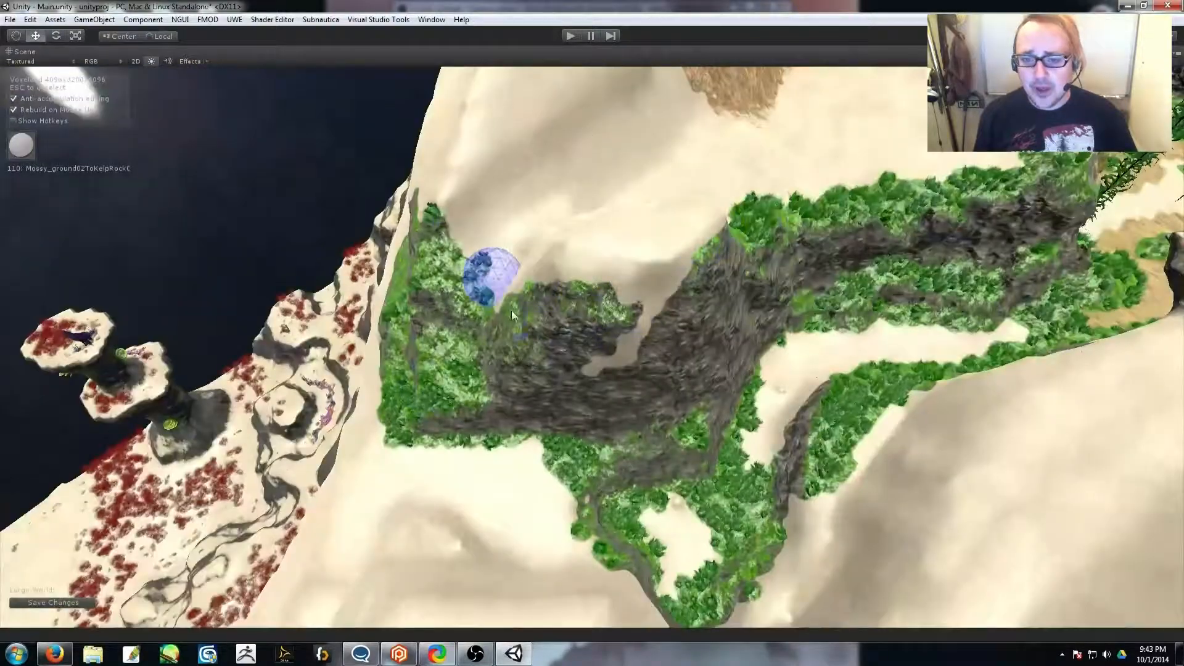
pyautogui.keyDown('alt'); pyautogui.moveTo(512, 315); pyautogui.dragTo(428, 200); pyautogui.keyUp('alt')
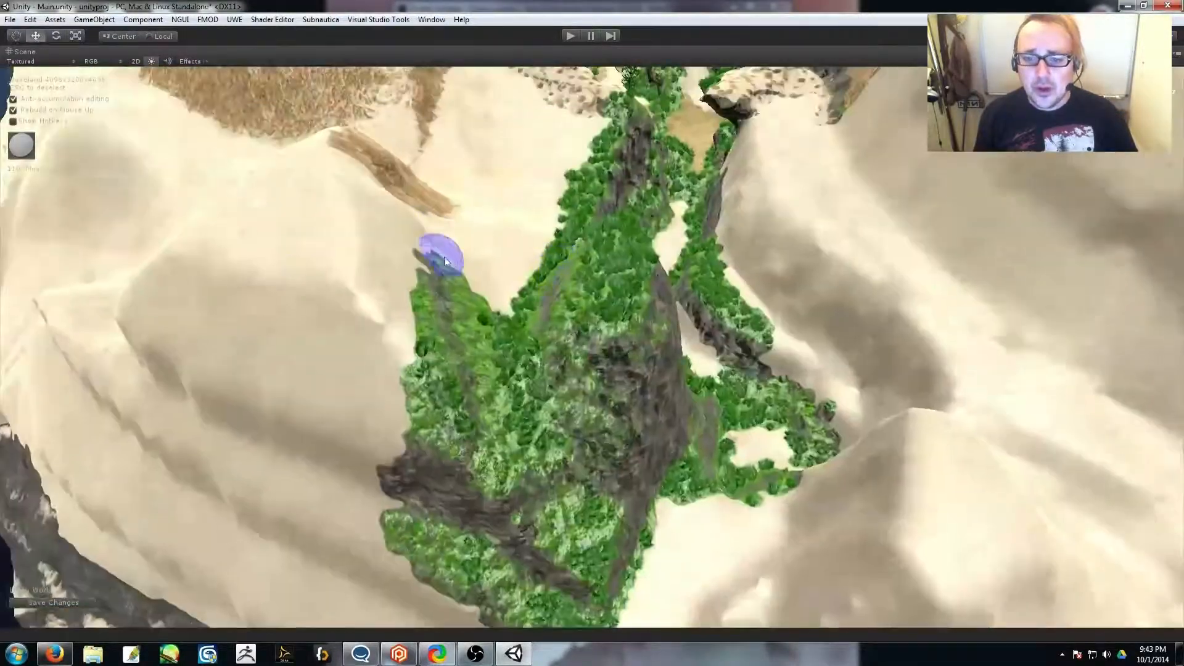
# Paint the SS_SandThickToCoral material over the sandy hill beside the green valley
pyautogui.moveTo(327, 298); pyautogui.dragTo(301, 365)
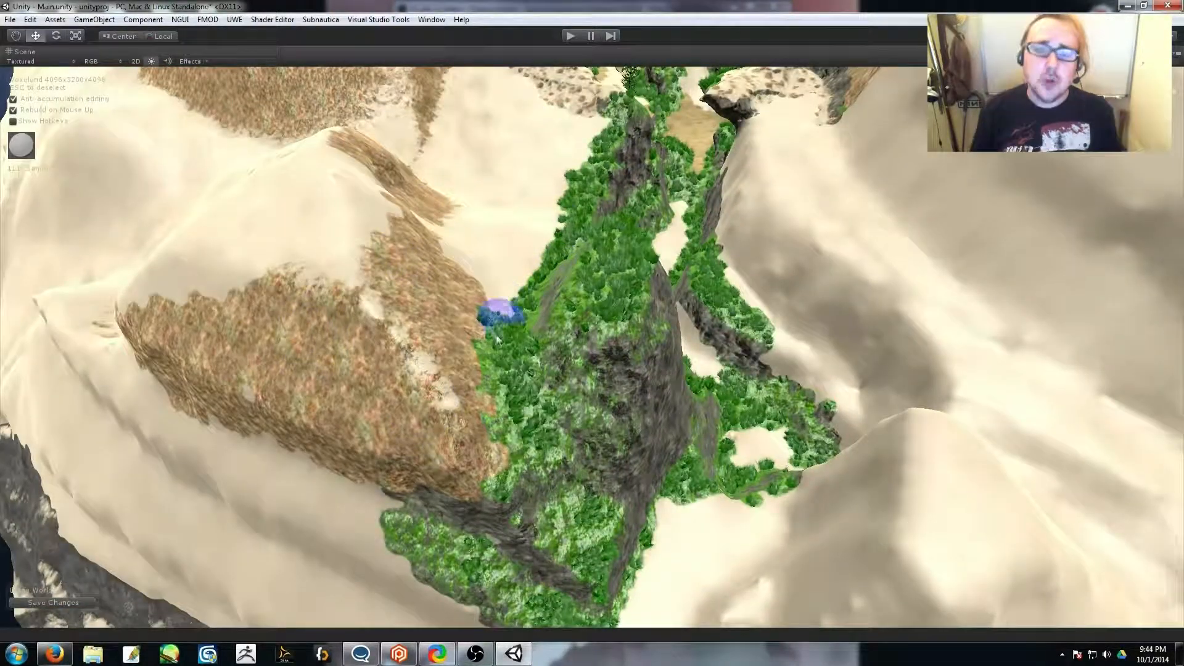
pyautogui.moveTo(549, 265); pyautogui.dragTo(557, 513)
pyautogui.moveTo(445, 280)
pyautogui.keyDown('alt'); pyautogui.mouseDown()
pyautogui.moveTo(462, 586)
pyautogui.moveTo(430, 344)
pyautogui.moveTo(464, 355)
pyautogui.mouseUp(); pyautogui.keyUp('alt')
pyautogui.moveTo(548, 470); pyautogui.dragTo(434, 358)
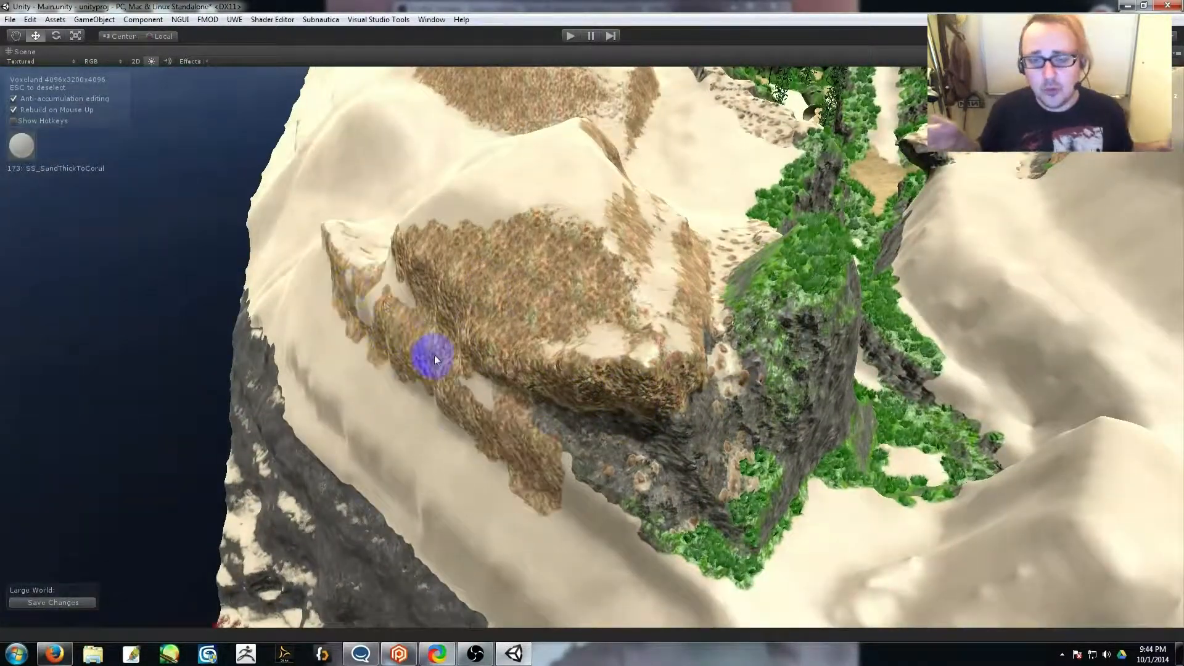
# Cover the sandy ledges below the hill with SS_SandThickToCoral down to the grey cliff
pyautogui.moveTo(548, 426)
pyautogui.mouseDown(button='right')
pyautogui.moveTo(494, 398)
pyautogui.moveTo(532, 295)
pyautogui.mouseUp(button='right')
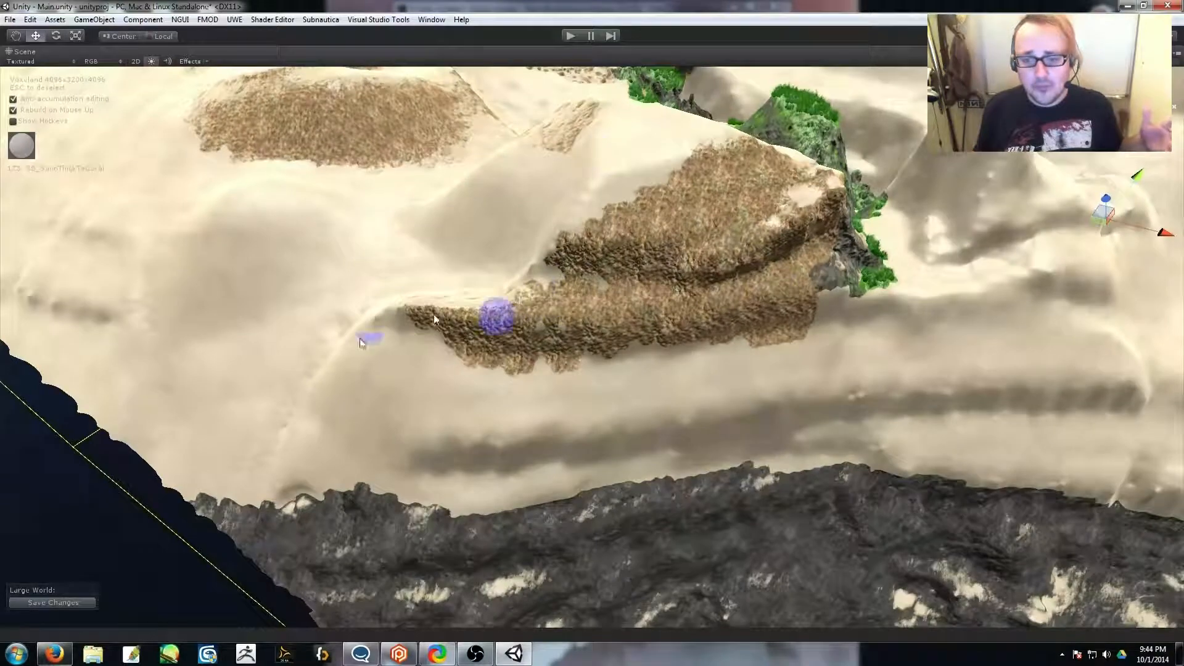
pyautogui.moveTo(361, 348)
pyautogui.mouseDown()
pyautogui.moveTo(803, 396)
pyautogui.moveTo(764, 396)
pyautogui.mouseUp()
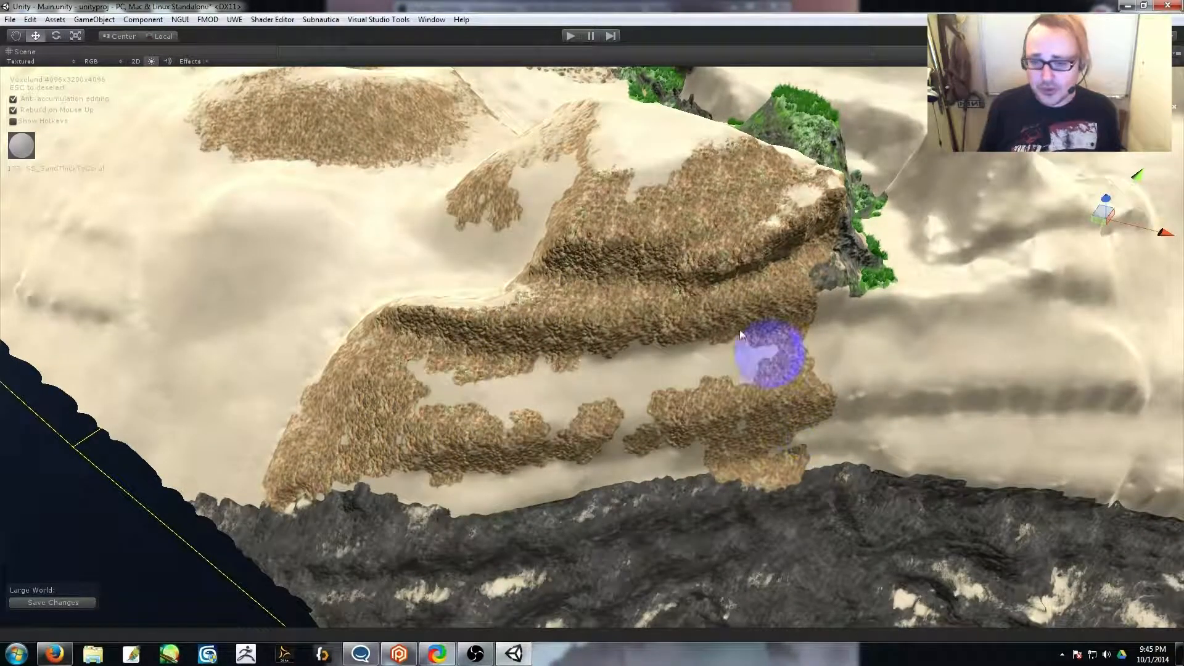
pyautogui.moveTo(541, 404); pyautogui.dragTo(668, 355)
pyautogui.moveTo(668, 355); pyautogui.dragTo(475, 502, button='right')
pyautogui.moveTo(472, 509)
pyautogui.mouseDown()
pyautogui.moveTo(536, 326)
pyautogui.moveTo(732, 281)
pyautogui.mouseUp()
pyautogui.moveTo(732, 282); pyautogui.dragTo(249, 451, button='right')
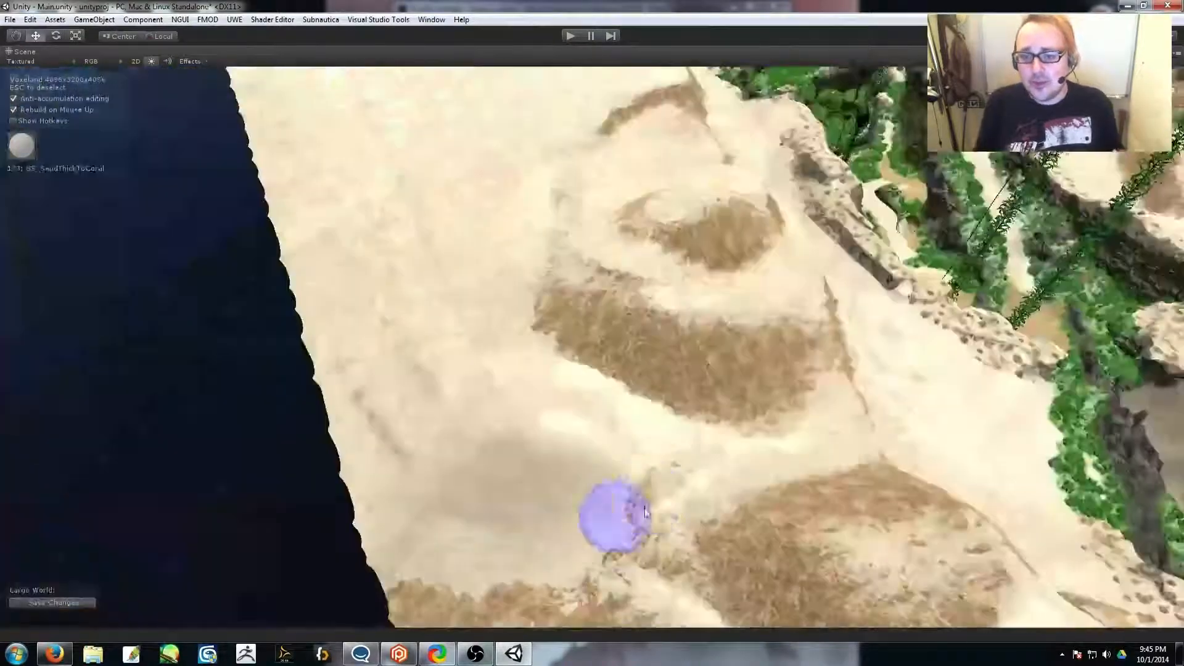
# Extend the SS_SandThickToCoral cover across the remaining sandy slopes and ledges along the terrain's outer edge
pyautogui.moveTo(671, 483); pyautogui.dragTo(664, 481)
pyautogui.moveTo(447, 532); pyautogui.dragTo(371, 529)
pyautogui.moveTo(371, 528)
pyautogui.mouseDown(button='right')
pyautogui.moveTo(515, 471)
pyautogui.moveTo(146, 444)
pyautogui.moveTo(554, 464)
pyautogui.moveTo(662, 385)
pyautogui.mouseUp(button='right')
pyautogui.moveTo(663, 384); pyautogui.dragTo(430, 309)
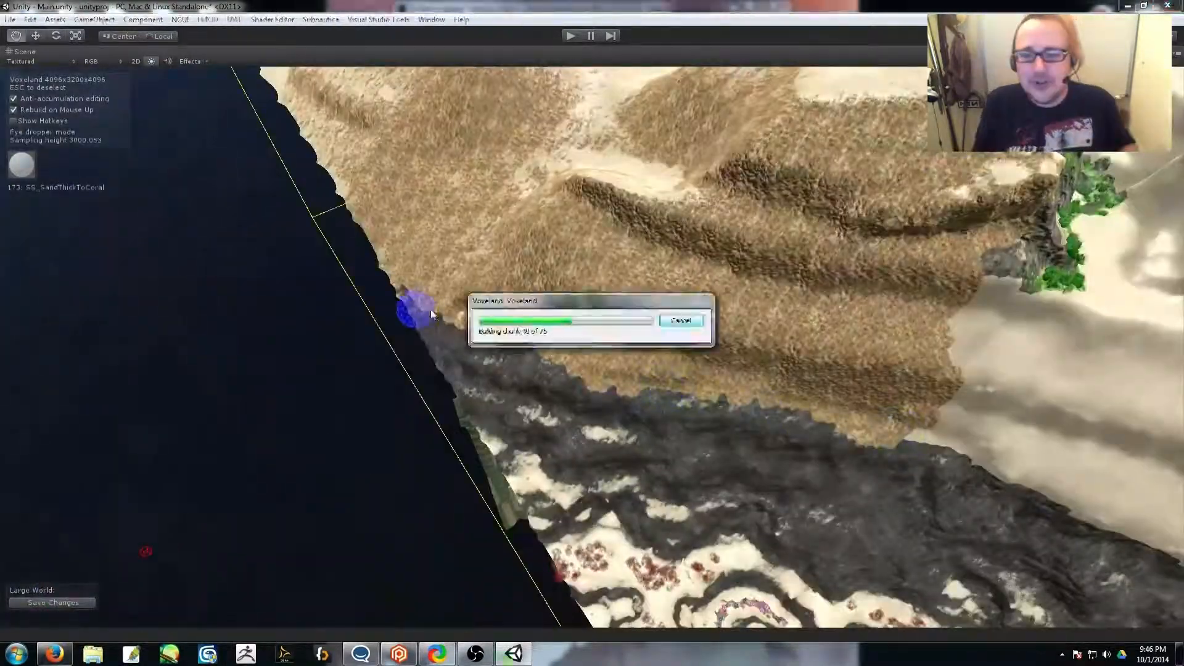
pyautogui.moveTo(621, 359); pyautogui.dragTo(646, 379, button='right')
# Paint rock material (block type 111) down the sandy slope beside the brown ledges, undoing one unwanted edit
pyautogui.keyDown('alt'); pyautogui.moveTo(401, 231); pyautogui.dragTo(809, 349); pyautogui.keyUp('alt')
pyautogui.moveTo(606, 308); pyautogui.dragTo(553, 329)
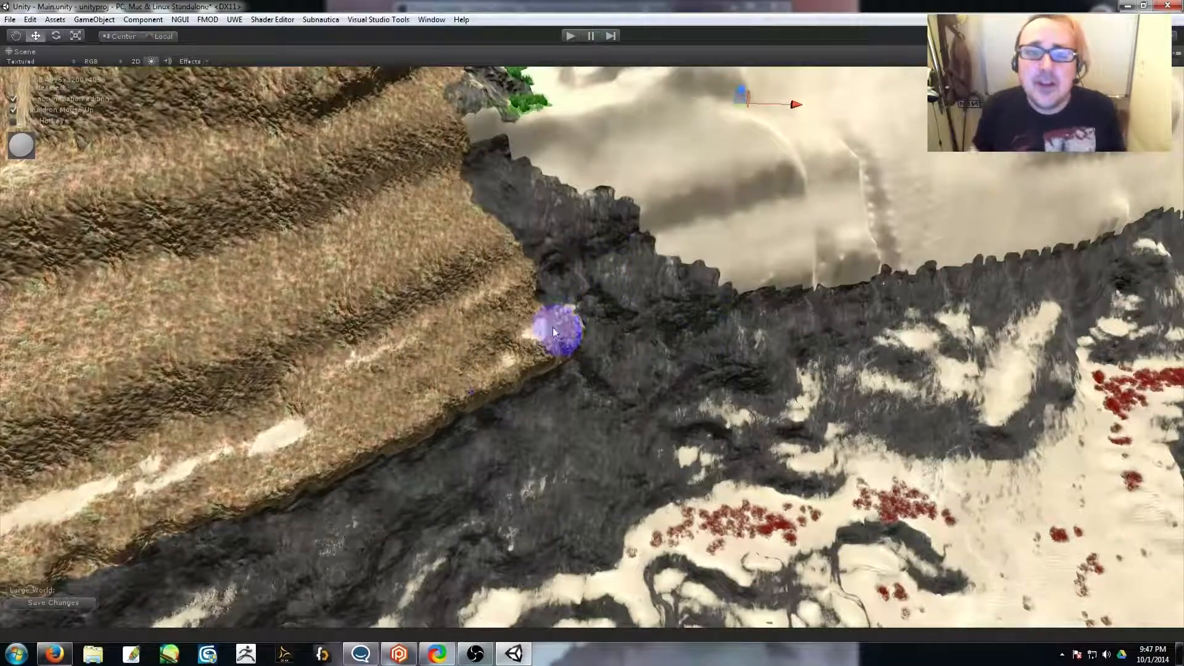
pyautogui.hotkey('ctrl', 'z')
pyautogui.keyDown('alt'); pyautogui.moveTo(652, 402); pyautogui.dragTo(447, 370); pyautogui.keyUp('alt')
pyautogui.moveTo(572, 442)
pyautogui.mouseDown()
pyautogui.moveTo(461, 440)
pyautogui.moveTo(554, 444)
pyautogui.mouseUp()
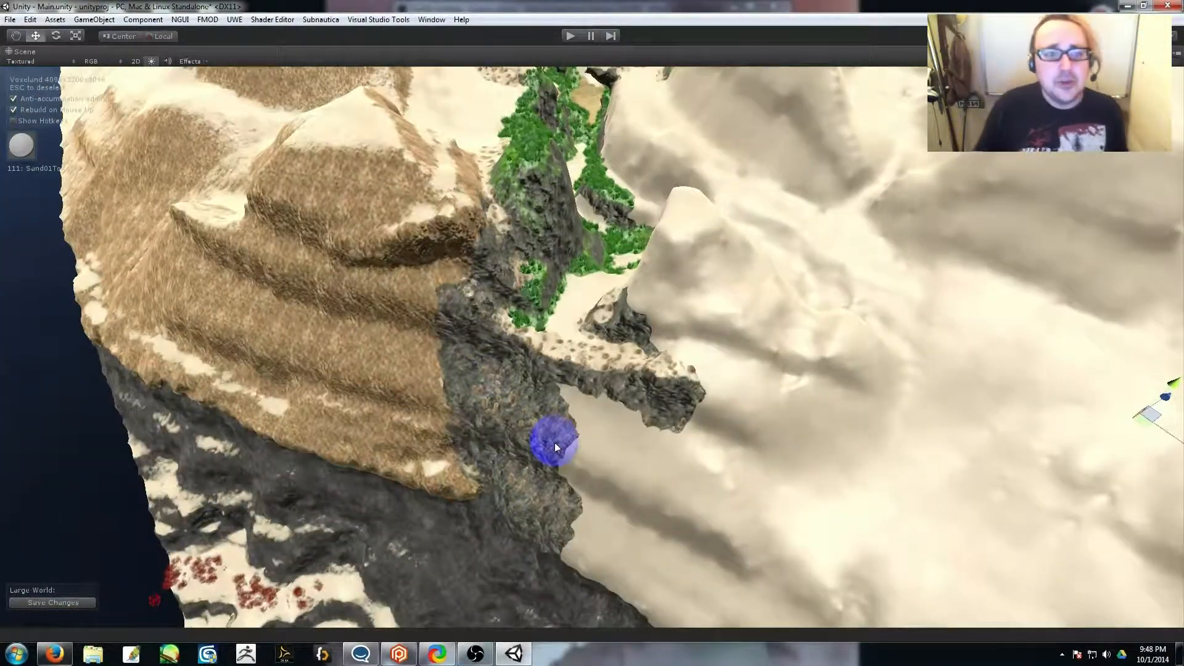
# Extend the pitted rock ridge along the green valley's edge as far as the large sandy hill
pyautogui.press('f')
pyautogui.keyDown('alt'); pyautogui.moveTo(561, 312); pyautogui.dragTo(43, 611); pyautogui.keyUp('alt')
pyautogui.moveTo(417, 320)
pyautogui.keyDown('alt'); pyautogui.mouseDown()
pyautogui.moveTo(1177, 393)
pyautogui.moveTo(551, 338)
pyautogui.mouseUp(); pyautogui.keyUp('alt')
pyautogui.moveTo(440, 349); pyautogui.dragTo(475, 302)
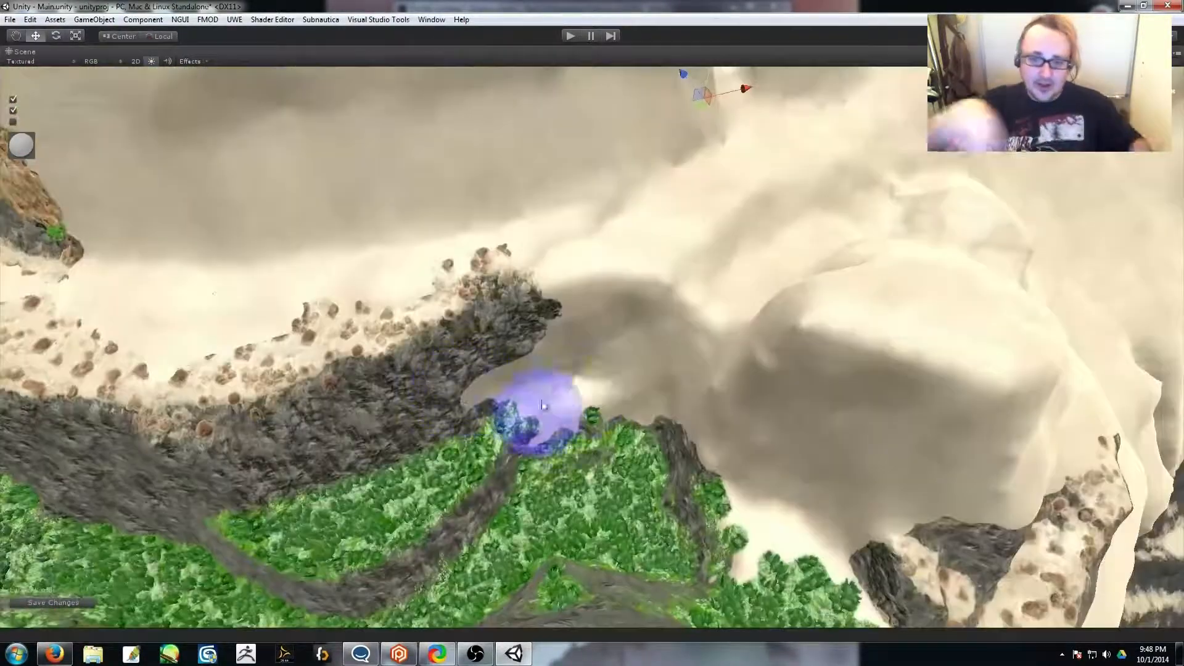
pyautogui.moveTo(543, 401); pyautogui.dragTo(730, 369)
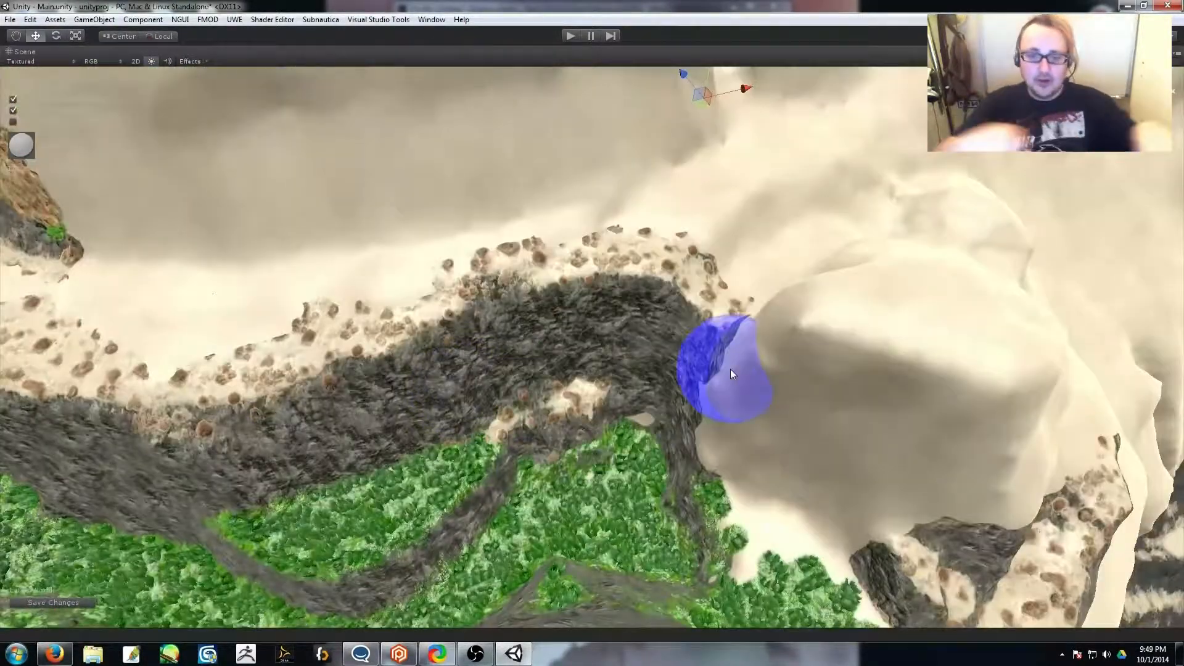
pyautogui.moveTo(648, 372)
pyautogui.mouseDown()
pyautogui.moveTo(643, 408)
pyautogui.moveTo(589, 392)
pyautogui.mouseUp()
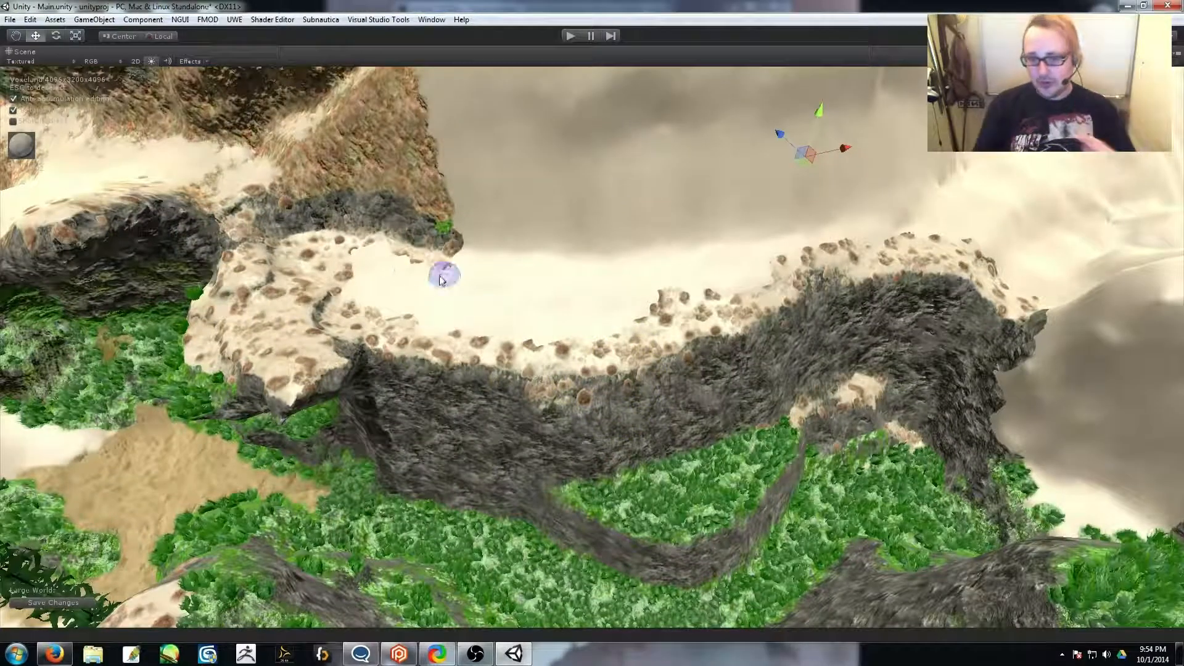
# Paint SS_SandThickToCoral patches over the sandy slopes bordering the existing coral terrain
pyautogui.keyDown('alt'); pyautogui.moveTo(462, 301); pyautogui.dragTo(605, 317); pyautogui.keyUp('alt')
pyautogui.moveTo(829, 272)
pyautogui.keyDown('alt'); pyautogui.mouseDown()
pyautogui.moveTo(666, 343)
pyautogui.moveTo(664, 132)
pyautogui.moveTo(622, 390)
pyautogui.moveTo(560, 264)
pyautogui.moveTo(592, 339)
pyautogui.moveTo(745, 374)
pyautogui.mouseUp(); pyautogui.keyUp('alt')
pyautogui.moveTo(583, 222)
pyautogui.mouseDown()
pyautogui.moveTo(716, 325)
pyautogui.moveTo(267, 261)
pyautogui.moveTo(293, 256)
pyautogui.mouseUp()
pyautogui.moveTo(270, 190); pyautogui.dragTo(663, 354)
pyautogui.moveTo(579, 418); pyautogui.dragTo(617, 371)
pyautogui.moveTo(271, 231)
pyautogui.mouseDown()
pyautogui.moveTo(558, 266)
pyautogui.moveTo(661, 339)
pyautogui.mouseUp()
pyautogui.click(657, 338)
pyautogui.moveTo(857, 230)
pyautogui.keyDown('alt'); pyautogui.mouseDown()
pyautogui.moveTo(685, 210)
pyautogui.moveTo(452, 510)
pyautogui.moveTo(506, 352)
pyautogui.mouseUp(); pyautogui.keyUp('alt')
pyautogui.moveTo(682, 262)
pyautogui.mouseDown()
pyautogui.moveTo(471, 294)
pyautogui.moveTo(602, 333)
pyautogui.moveTo(655, 313)
pyautogui.mouseUp()
pyautogui.moveTo(652, 420); pyautogui.dragTo(656, 398)
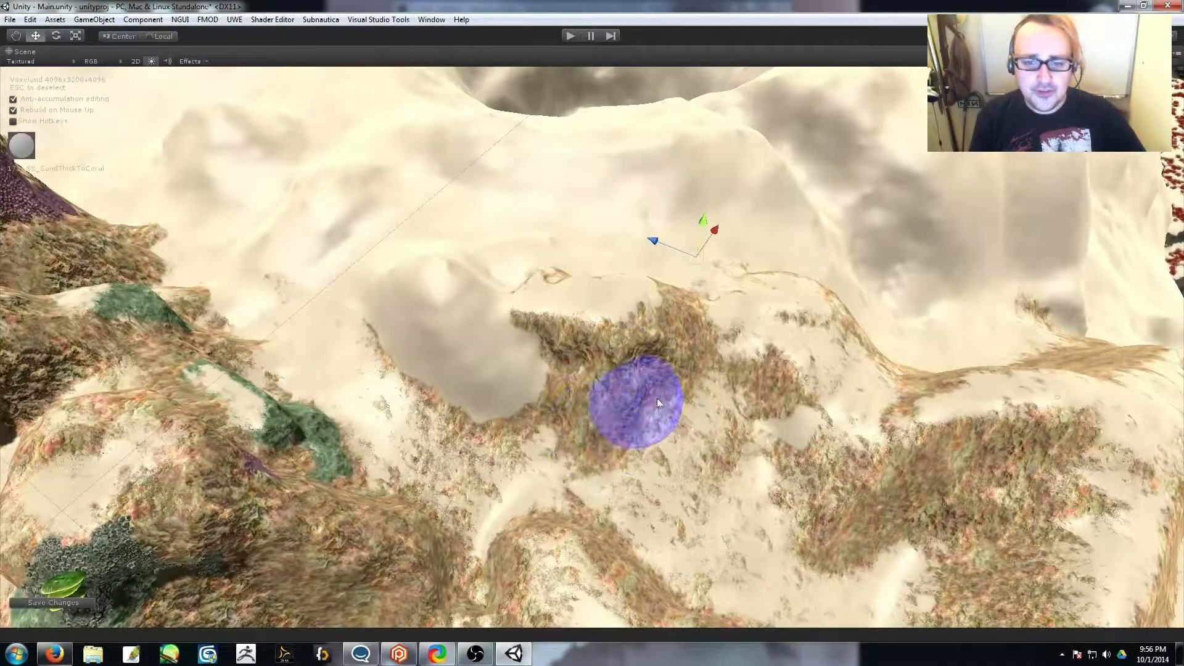
# Blend SS_SandThickToCoral patches into the low dunes in front of the tall coral rock pillars
pyautogui.moveTo(608, 254); pyautogui.dragTo(544, 279)
pyautogui.moveTo(544, 279); pyautogui.dragTo(139, 304, button='right')
pyautogui.moveTo(139, 304); pyautogui.dragTo(314, 396)
pyautogui.moveTo(176, 367)
pyautogui.mouseDown(button='right')
pyautogui.moveTo(418, 299)
pyautogui.moveTo(487, 410)
pyautogui.mouseUp(button='right')
pyautogui.moveTo(167, 355); pyautogui.dragTo(543, 478)
pyautogui.moveTo(358, 370); pyautogui.dragTo(470, 398, button='right')
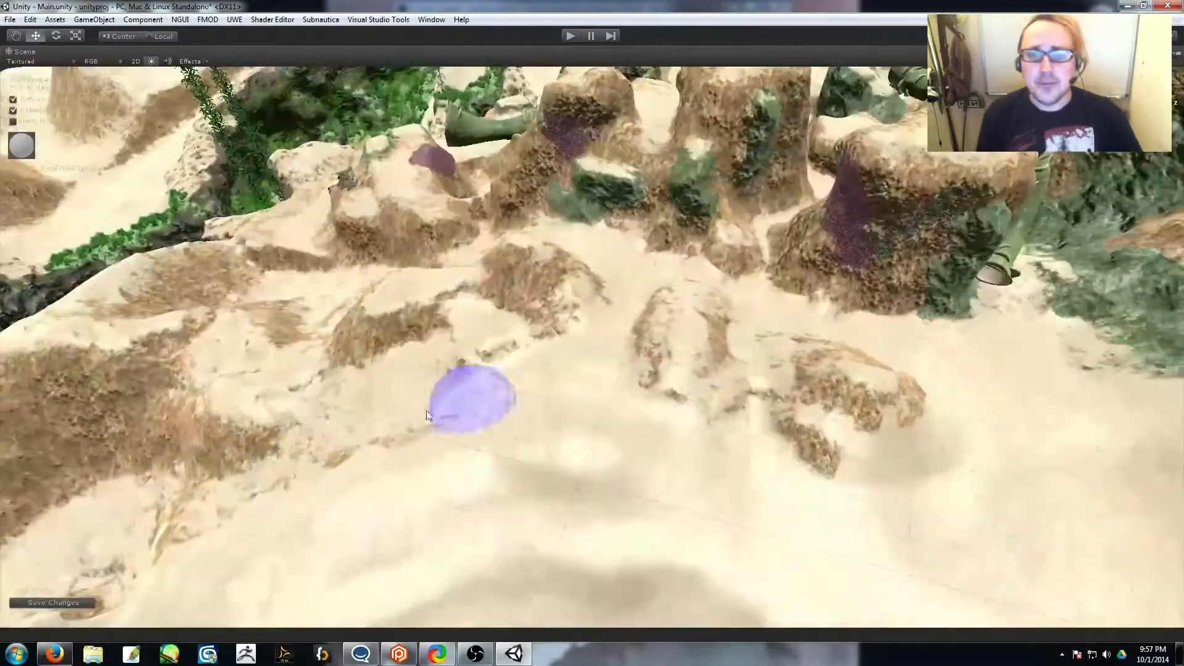
# Build raised coral-covered ridges on the open sand below the dark green rock patch
pyautogui.moveTo(965, 407); pyautogui.dragTo(685, 342)
pyautogui.moveTo(685, 342); pyautogui.dragTo(780, 336, button='right')
pyautogui.moveTo(737, 336)
pyautogui.mouseDown()
pyautogui.moveTo(859, 250)
pyautogui.moveTo(930, 391)
pyautogui.moveTo(740, 346)
pyautogui.mouseUp()
pyautogui.moveTo(741, 345)
pyautogui.mouseDown(button='right')
pyautogui.moveTo(608, 365)
pyautogui.moveTo(608, 291)
pyautogui.moveTo(777, 331)
pyautogui.moveTo(650, 307)
pyautogui.moveTo(635, 265)
pyautogui.mouseUp(button='right')
pyautogui.moveTo(641, 270); pyautogui.dragTo(622, 235)
pyautogui.moveTo(580, 232); pyautogui.dragTo(523, 250, button='right')
pyautogui.moveTo(523, 250)
pyautogui.mouseDown()
pyautogui.moveTo(664, 318)
pyautogui.moveTo(448, 326)
pyautogui.mouseUp()
pyautogui.moveTo(446, 327)
pyautogui.mouseDown(button='right')
pyautogui.moveTo(669, 242)
pyautogui.moveTo(648, 296)
pyautogui.moveTo(593, 310)
pyautogui.moveTo(538, 302)
pyautogui.moveTo(682, 238)
pyautogui.mouseUp(button='right')
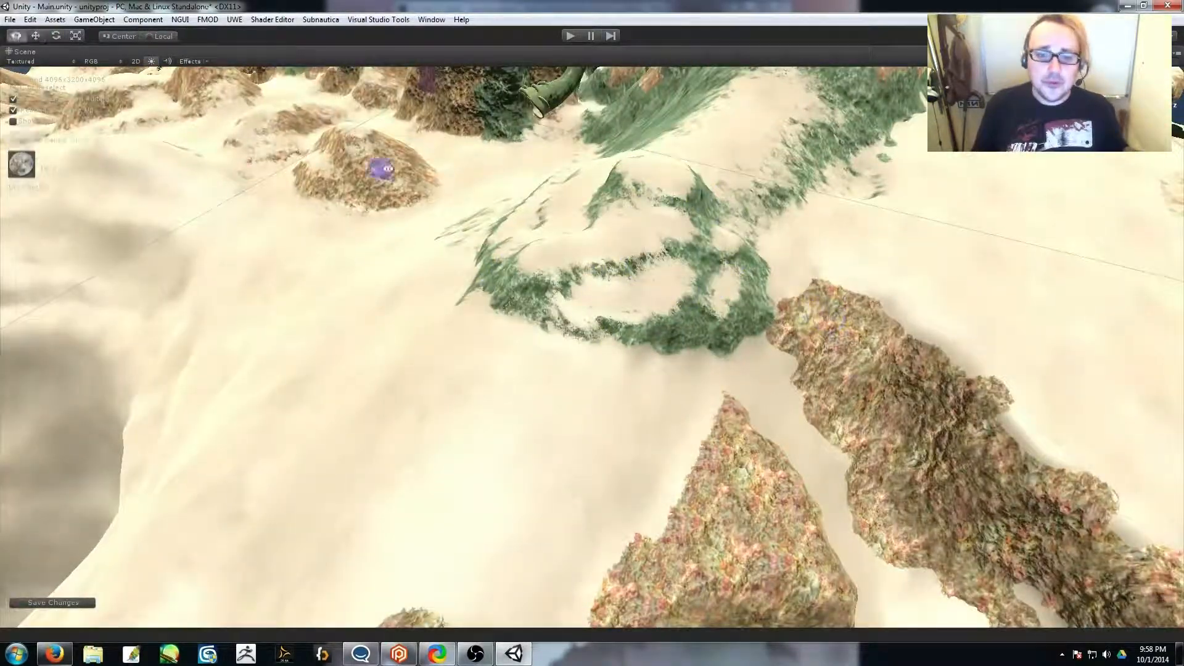
# Reshape and smooth the raised coral ridges so they blend into the surrounding sand
pyautogui.moveTo(679, 388); pyautogui.dragTo(637, 317, button='right')
pyautogui.moveTo(535, 378); pyautogui.dragTo(826, 623, button='right')
pyautogui.moveTo(607, 407)
pyautogui.mouseDown()
pyautogui.moveTo(605, 338)
pyautogui.moveTo(750, 311)
pyautogui.mouseUp()
pyautogui.moveTo(660, 349)
pyautogui.mouseDown(button='right')
pyautogui.moveTo(607, 267)
pyautogui.moveTo(517, 308)
pyautogui.mouseUp(button='right')
pyautogui.moveTo(577, 391); pyautogui.dragTo(552, 447)
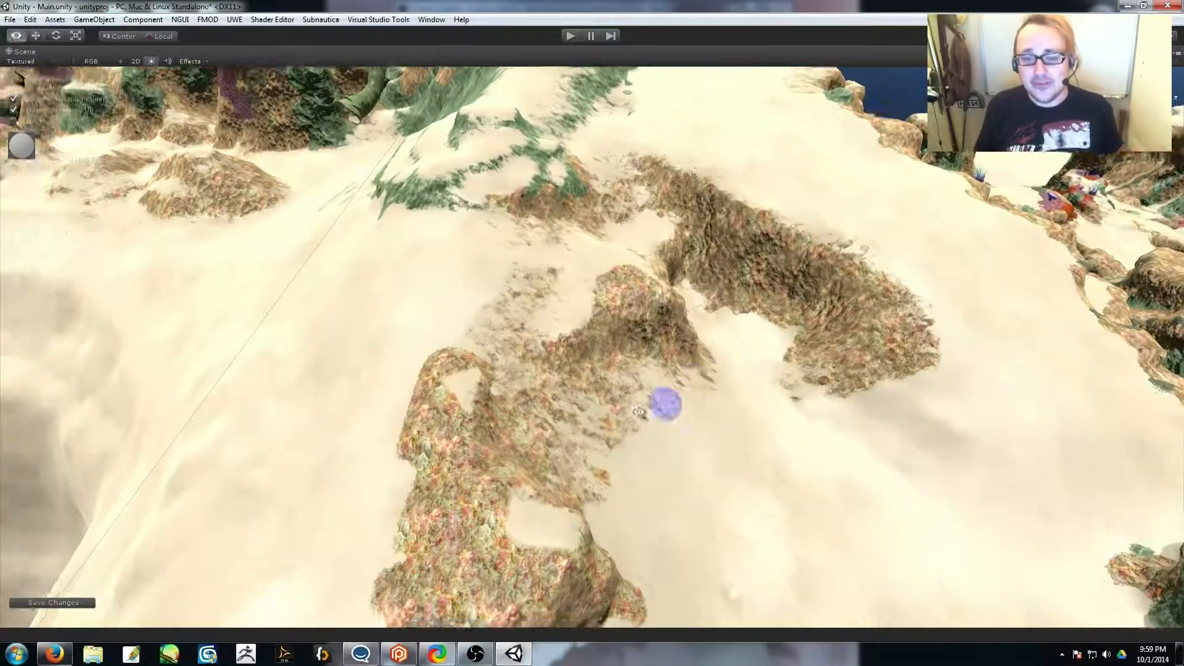
# Paint SS_SandThickToCoral over the crater's inner walls and the ringed slopes around its rim
pyautogui.moveTo(664, 404); pyautogui.dragTo(573, 444, button='right')
pyautogui.moveTo(573, 445); pyautogui.dragTo(559, 371)
pyautogui.moveTo(560, 276); pyautogui.dragTo(743, 281, button='right')
pyautogui.moveTo(578, 273)
pyautogui.mouseDown(button='right')
pyautogui.moveTo(668, 374)
pyautogui.moveTo(726, 384)
pyautogui.mouseUp(button='right')
pyautogui.moveTo(449, 391)
pyautogui.mouseDown()
pyautogui.moveTo(531, 212)
pyautogui.moveTo(859, 375)
pyautogui.moveTo(814, 334)
pyautogui.mouseUp()
pyautogui.moveTo(623, 354)
pyautogui.mouseDown(button='right')
pyautogui.moveTo(808, 346)
pyautogui.moveTo(981, 380)
pyautogui.moveTo(966, 377)
pyautogui.mouseUp(button='right')
pyautogui.moveTo(466, 396)
pyautogui.mouseDown(button='right')
pyautogui.moveTo(427, 391)
pyautogui.moveTo(582, 379)
pyautogui.moveTo(593, 364)
pyautogui.mouseUp(button='right')
pyautogui.moveTo(507, 450)
pyautogui.mouseDown(button='right')
pyautogui.moveTo(304, 394)
pyautogui.moveTo(623, 309)
pyautogui.mouseUp(button='right')
pyautogui.moveTo(763, 166)
pyautogui.mouseDown()
pyautogui.moveTo(650, 415)
pyautogui.moveTo(537, 370)
pyautogui.mouseUp()
pyautogui.moveTo(627, 274); pyautogui.dragTo(534, 431)
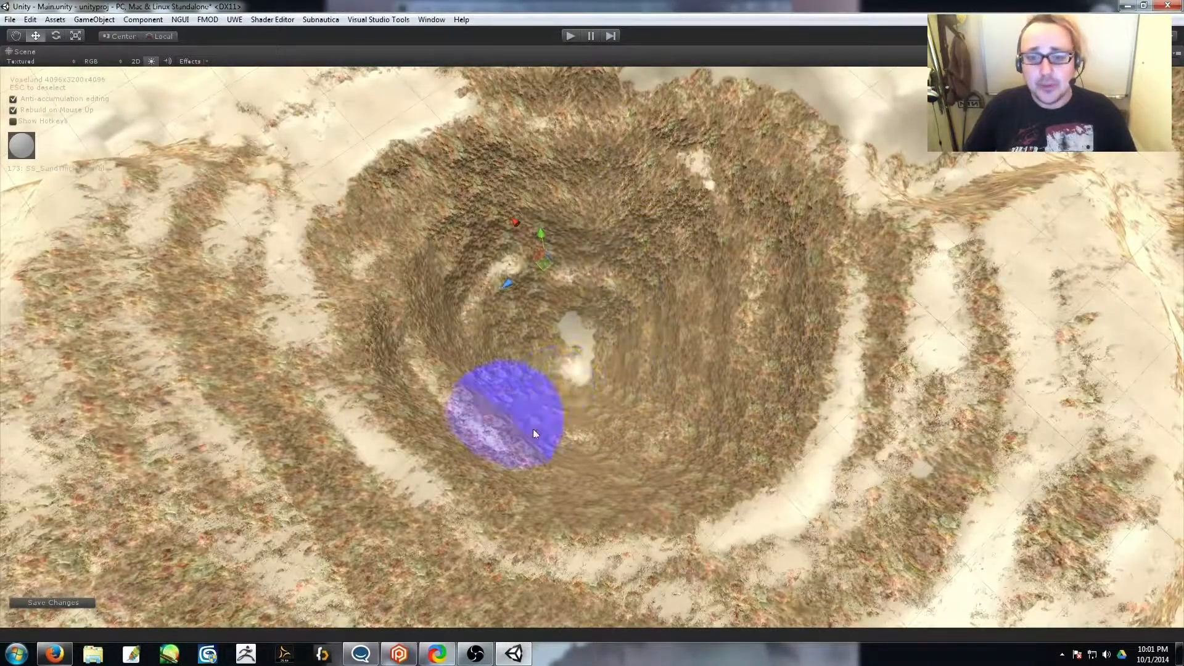
# Paint thin SS_SandThickToCoral bands along the sandy ridges and shoulders outside the crater
pyautogui.moveTo(698, 172)
pyautogui.mouseDown(button='right')
pyautogui.moveTo(872, 444)
pyautogui.moveTo(776, 257)
pyautogui.mouseUp(button='right')
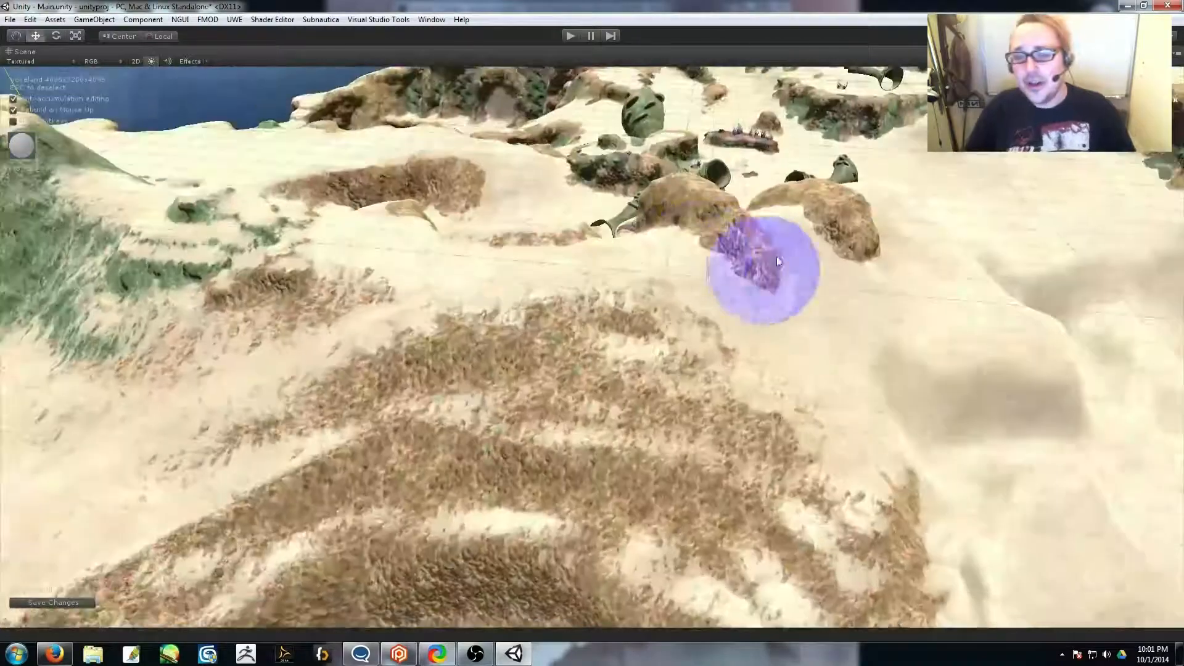
pyautogui.moveTo(932, 454); pyautogui.dragTo(655, 432, button='right')
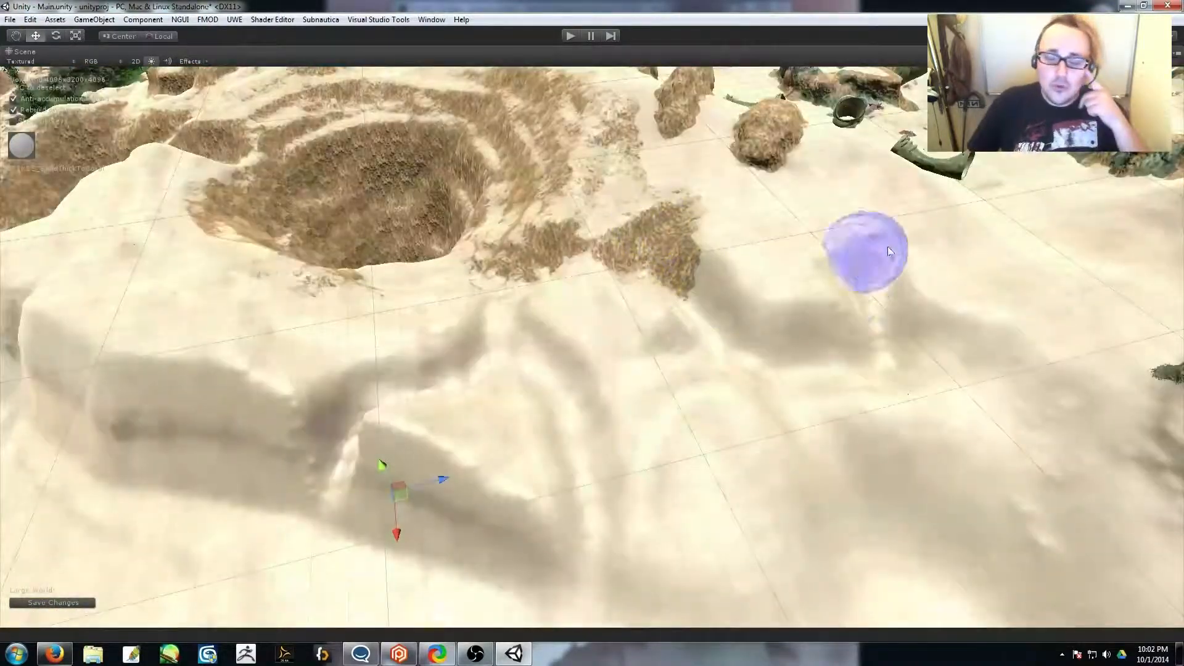
pyautogui.moveTo(653, 278); pyautogui.dragTo(564, 375)
pyautogui.moveTo(372, 413); pyautogui.dragTo(426, 410)
pyautogui.moveTo(521, 409); pyautogui.dragTo(586, 439, button='right')
pyautogui.moveTo(381, 326); pyautogui.dragTo(734, 351)
pyautogui.moveTo(783, 395)
pyautogui.mouseDown(button='right')
pyautogui.moveTo(716, 375)
pyautogui.moveTo(731, 377)
pyautogui.mouseUp(button='right')
pyautogui.moveTo(438, 376); pyautogui.dragTo(734, 382)
pyautogui.moveTo(689, 500)
pyautogui.mouseDown(button='right')
pyautogui.moveTo(697, 441)
pyautogui.moveTo(623, 364)
pyautogui.moveTo(642, 507)
pyautogui.moveTo(635, 494)
pyautogui.mouseUp(button='right')
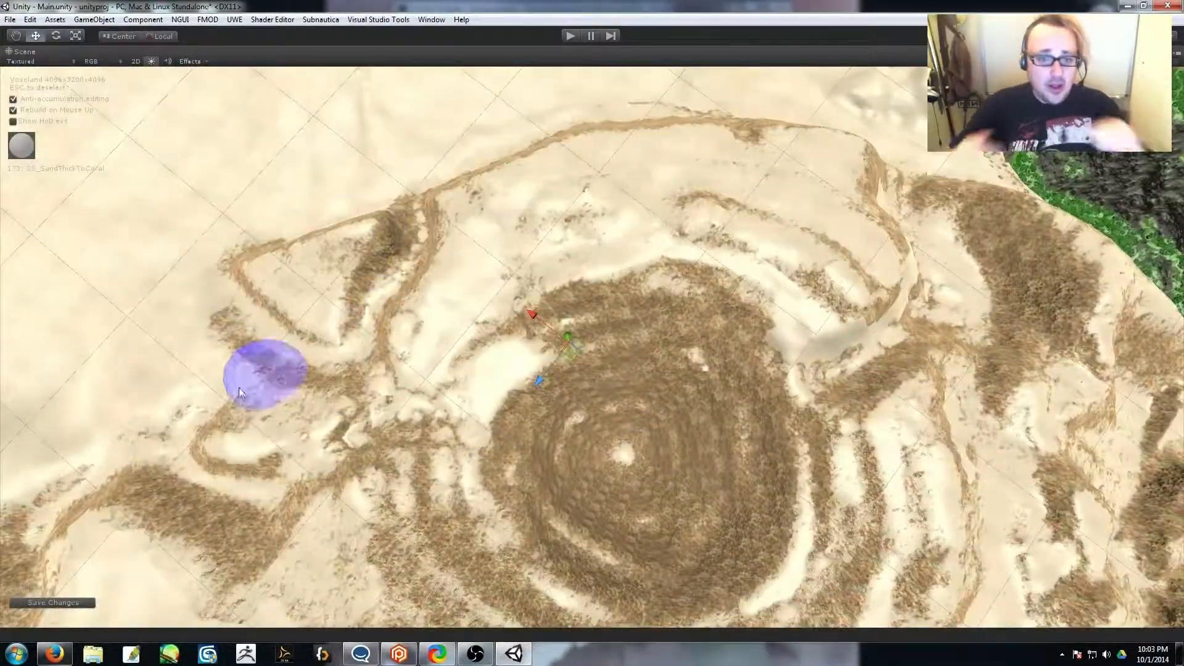
# Continue the coral-sand cover over the bare slopes around the crater toward the green valley
pyautogui.moveTo(819, 352)
pyautogui.mouseDown(button='right')
pyautogui.moveTo(623, 502)
pyautogui.moveTo(369, 369)
pyautogui.mouseUp(button='right')
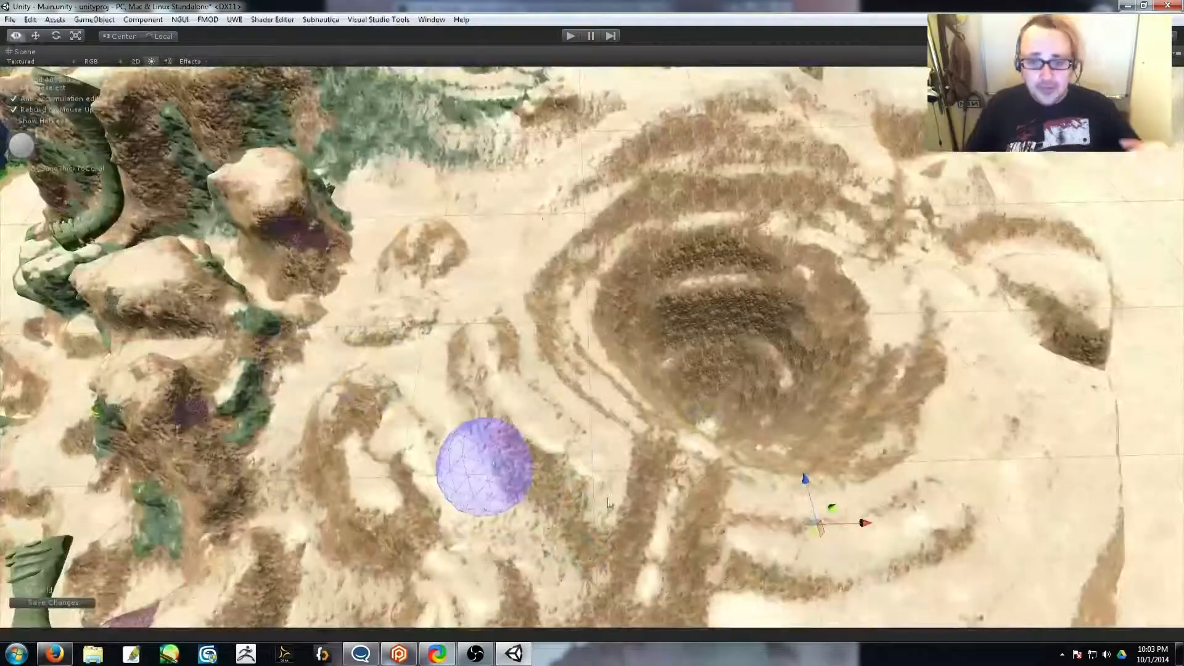
pyautogui.moveTo(494, 463); pyautogui.dragTo(654, 463, button='right')
pyautogui.moveTo(578, 301); pyautogui.dragTo(981, 416, button='right')
pyautogui.moveTo(211, 504); pyautogui.dragTo(510, 370, button='right')
pyautogui.moveTo(535, 542); pyautogui.dragTo(654, 419)
pyautogui.moveTo(654, 419)
pyautogui.mouseDown(button='right')
pyautogui.moveTo(320, 456)
pyautogui.moveTo(605, 444)
pyautogui.mouseUp(button='right')
# Shape and paint the pitted rock slope between the green valley and the brown coral-covered hills
pyautogui.moveTo(586, 524); pyautogui.dragTo(748, 424)
pyautogui.moveTo(747, 425)
pyautogui.mouseDown(button='right')
pyautogui.moveTo(690, 271)
pyautogui.moveTo(704, 401)
pyautogui.mouseUp(button='right')
pyautogui.moveTo(704, 401); pyautogui.dragTo(529, 495)
pyautogui.moveTo(529, 496); pyautogui.dragTo(510, 518, button='right')
pyautogui.moveTo(384, 305); pyautogui.dragTo(634, 455, button='right')
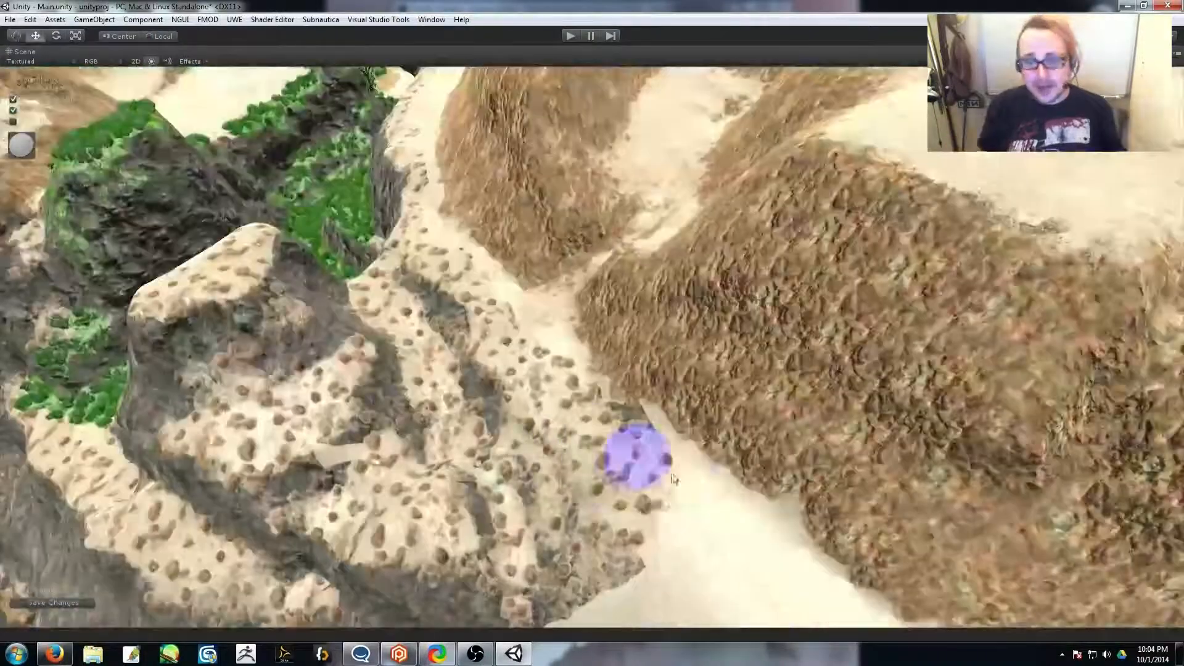
# Refine the pitted rock rim along the sandy path at the foot of the brown hills
pyautogui.moveTo(464, 427)
pyautogui.mouseDown(button='right')
pyautogui.moveTo(700, 458)
pyautogui.moveTo(656, 336)
pyautogui.mouseUp(button='right')
pyautogui.moveTo(656, 337)
pyautogui.mouseDown()
pyautogui.moveTo(373, 310)
pyautogui.moveTo(541, 308)
pyautogui.mouseUp()
pyautogui.click(540, 322)
pyautogui.click(556, 322)
pyautogui.moveTo(581, 364); pyautogui.dragTo(477, 339, button='right')
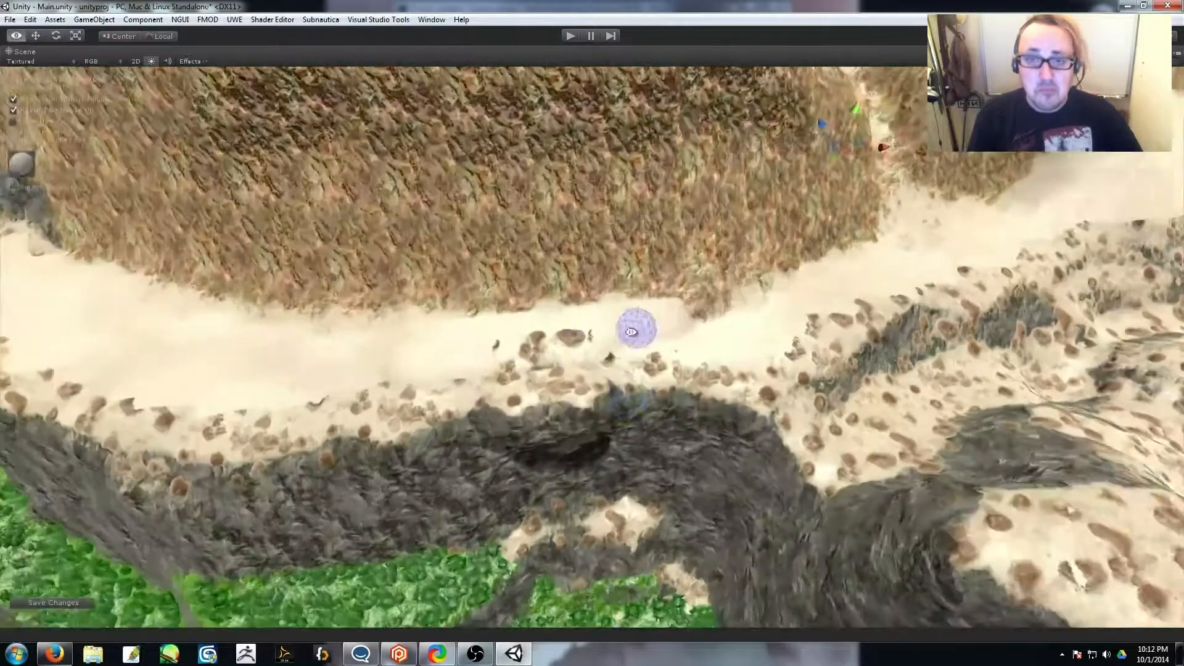
# Paint green mossy ground over the sandy ledges beyond the rock slope and around the pitted sand patch
pyautogui.moveTo(770, 432)
pyautogui.mouseDown()
pyautogui.moveTo(913, 447)
pyautogui.moveTo(692, 350)
pyautogui.mouseUp()
pyautogui.moveTo(610, 285)
pyautogui.mouseDown()
pyautogui.moveTo(642, 313)
pyautogui.moveTo(551, 273)
pyautogui.mouseUp()
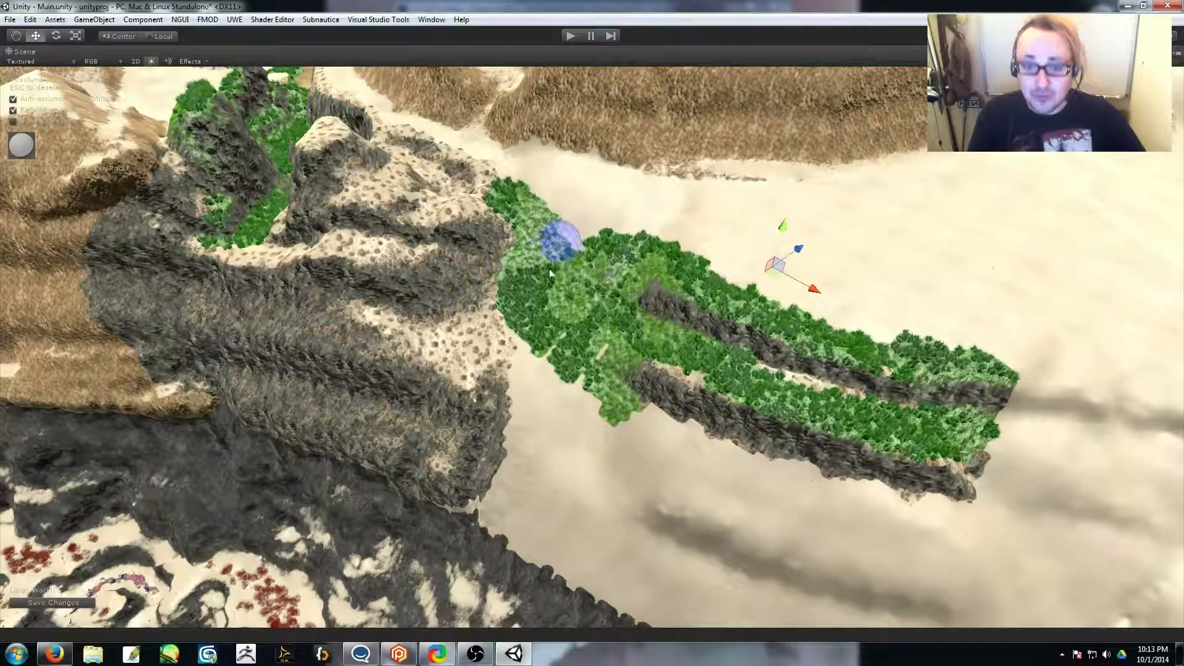
pyautogui.moveTo(570, 217)
pyautogui.mouseDown()
pyautogui.moveTo(553, 249)
pyautogui.moveTo(725, 295)
pyautogui.mouseUp()
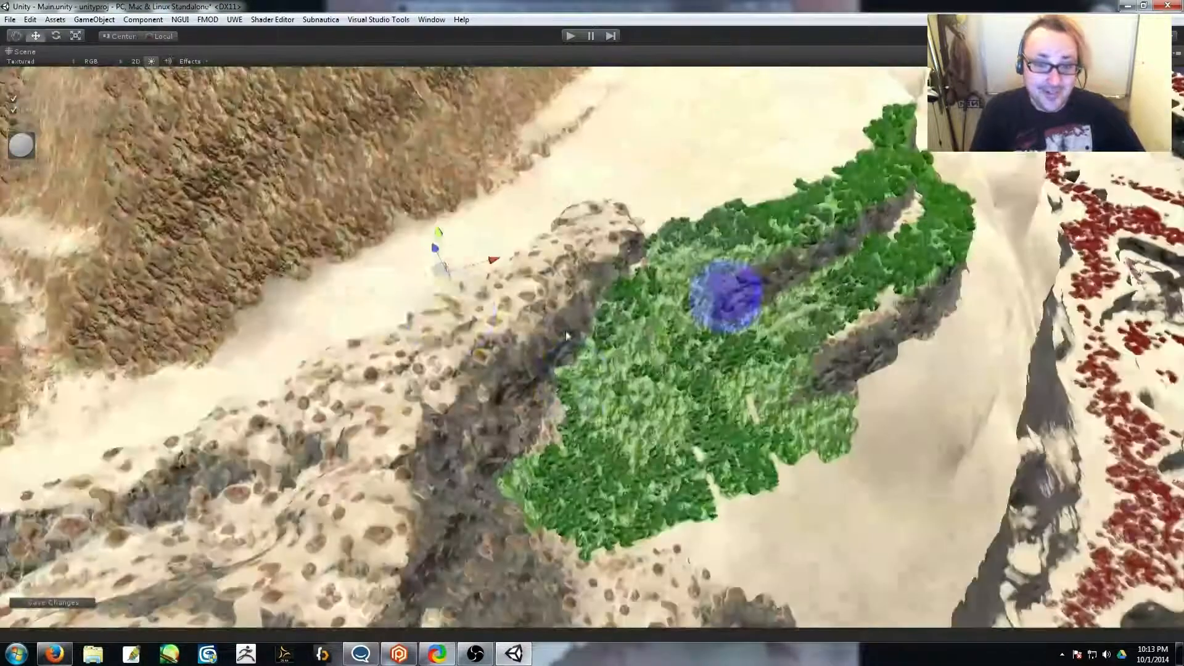
pyautogui.moveTo(530, 345)
pyautogui.keyDown('alt'); pyautogui.mouseDown()
pyautogui.moveTo(516, 327)
pyautogui.moveTo(399, 308)
pyautogui.moveTo(435, 353)
pyautogui.moveTo(414, 315)
pyautogui.mouseUp(); pyautogui.keyUp('alt')
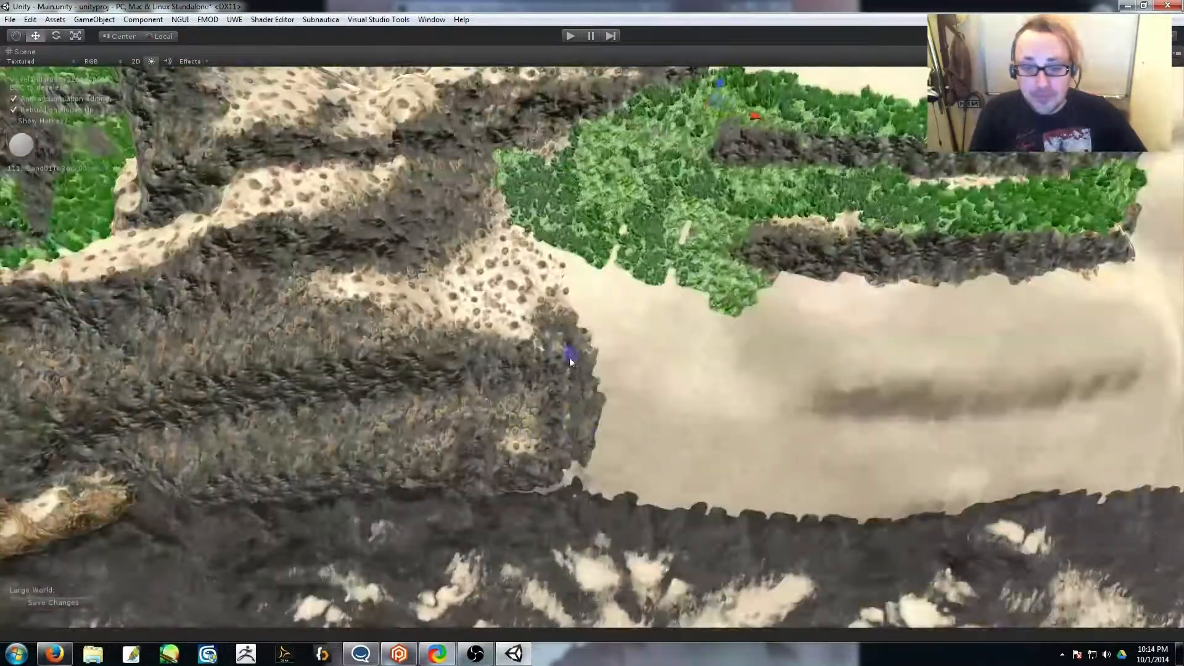
pyautogui.moveTo(550, 305)
pyautogui.mouseDown()
pyautogui.moveTo(351, 297)
pyautogui.moveTo(339, 352)
pyautogui.mouseUp()
pyautogui.moveTo(340, 353); pyautogui.dragTo(709, 405, button='right')
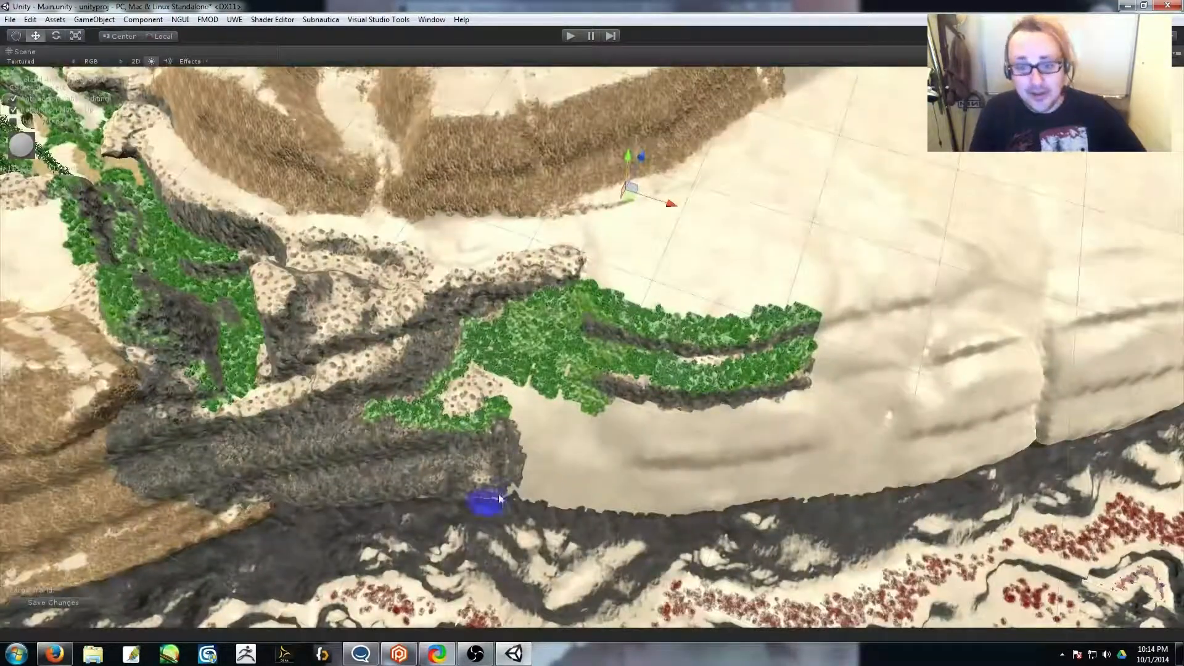
# Cover the bare sandy slope below the green ledges with the grey rock material
pyautogui.moveTo(812, 439); pyautogui.dragTo(583, 480)
pyautogui.moveTo(689, 455); pyautogui.dragTo(543, 460)
pyautogui.moveTo(543, 460); pyautogui.dragTo(313, 292, button='right')
pyautogui.moveTo(827, 413)
pyautogui.mouseDown(button='right')
pyautogui.moveTo(592, 395)
pyautogui.moveTo(771, 407)
pyautogui.mouseUp(button='right')
# Carve an uneven sandy ledge along the seam between the painted rock slope and the dark cliff
pyautogui.moveTo(426, 395)
pyautogui.mouseDown()
pyautogui.moveTo(589, 412)
pyautogui.moveTo(528, 419)
pyautogui.mouseUp()
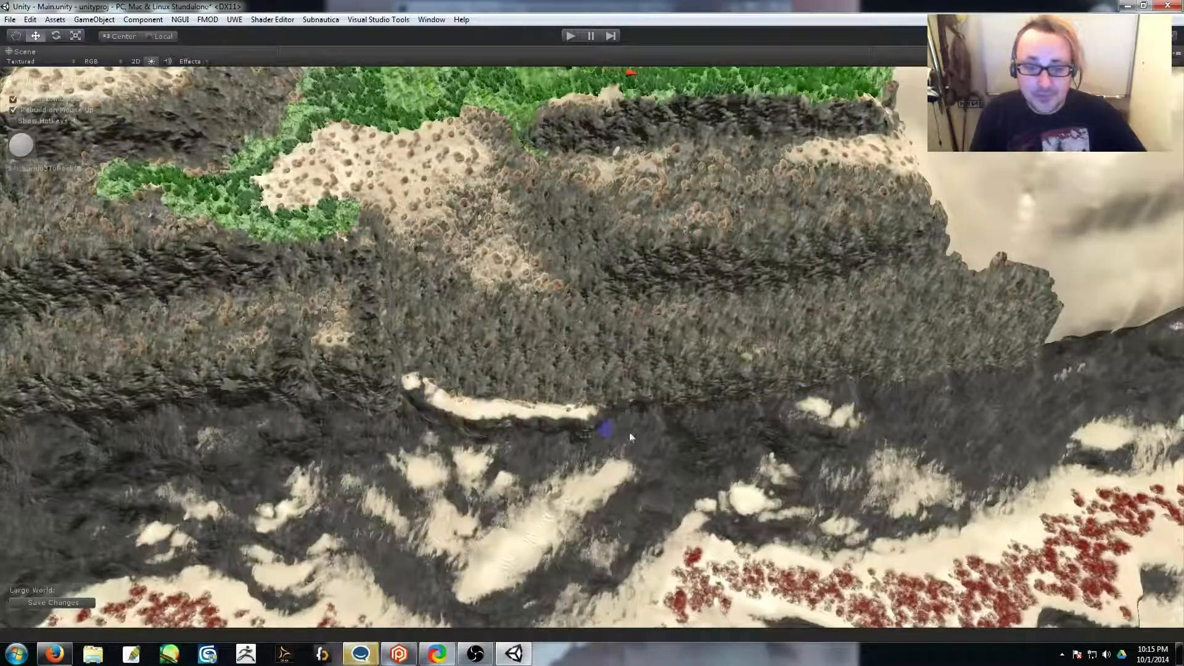
pyautogui.moveTo(709, 410); pyautogui.dragTo(777, 418)
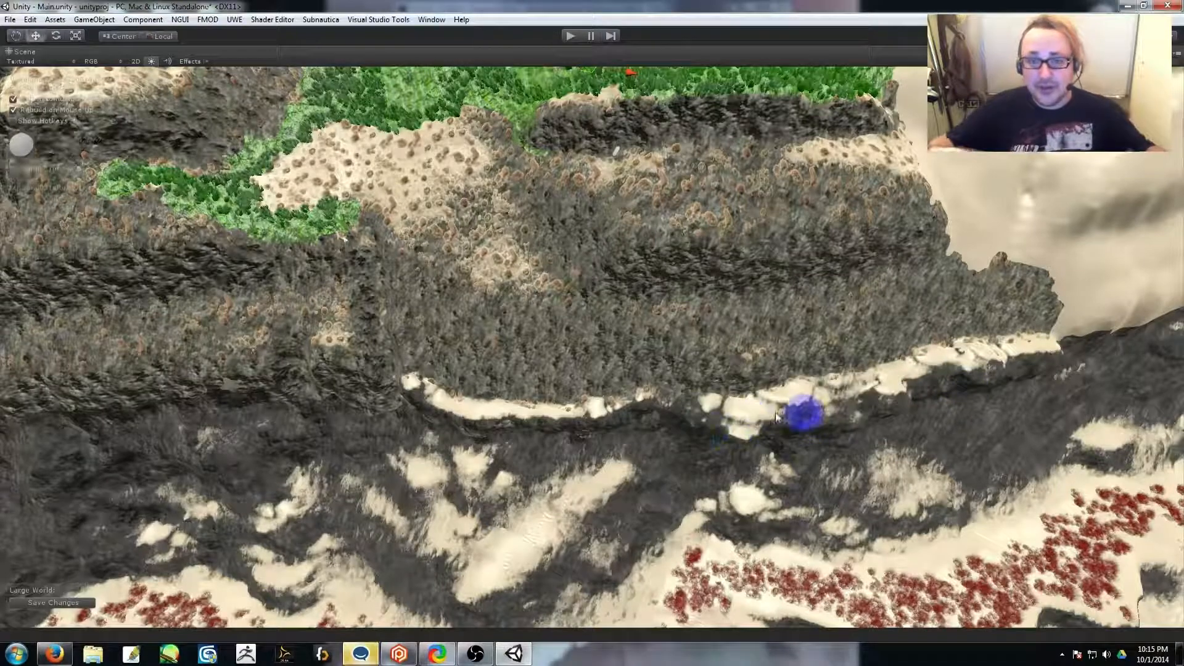
pyautogui.moveTo(725, 431); pyautogui.dragTo(680, 356, button='right')
pyautogui.moveTo(617, 296); pyautogui.dragTo(648, 401)
pyautogui.moveTo(787, 394); pyautogui.dragTo(598, 425, button='right')
pyautogui.moveTo(670, 423)
pyautogui.mouseDown(button='right')
pyautogui.moveTo(737, 288)
pyautogui.moveTo(704, 368)
pyautogui.moveTo(686, 341)
pyautogui.moveTo(641, 338)
pyautogui.mouseUp(button='right')
# Rework the corner where the lowest brown ledge meets the grey rock slope and the dark cliff
pyautogui.click(548, 312)
pyautogui.click(410, 274)
pyautogui.click(472, 308)
pyautogui.moveTo(518, 312); pyautogui.dragTo(488, 299, button='right')
pyautogui.click(459, 305)
pyautogui.moveTo(565, 307)
pyautogui.mouseDown(button='right')
pyautogui.moveTo(423, 322)
pyautogui.moveTo(473, 364)
pyautogui.mouseUp(button='right')
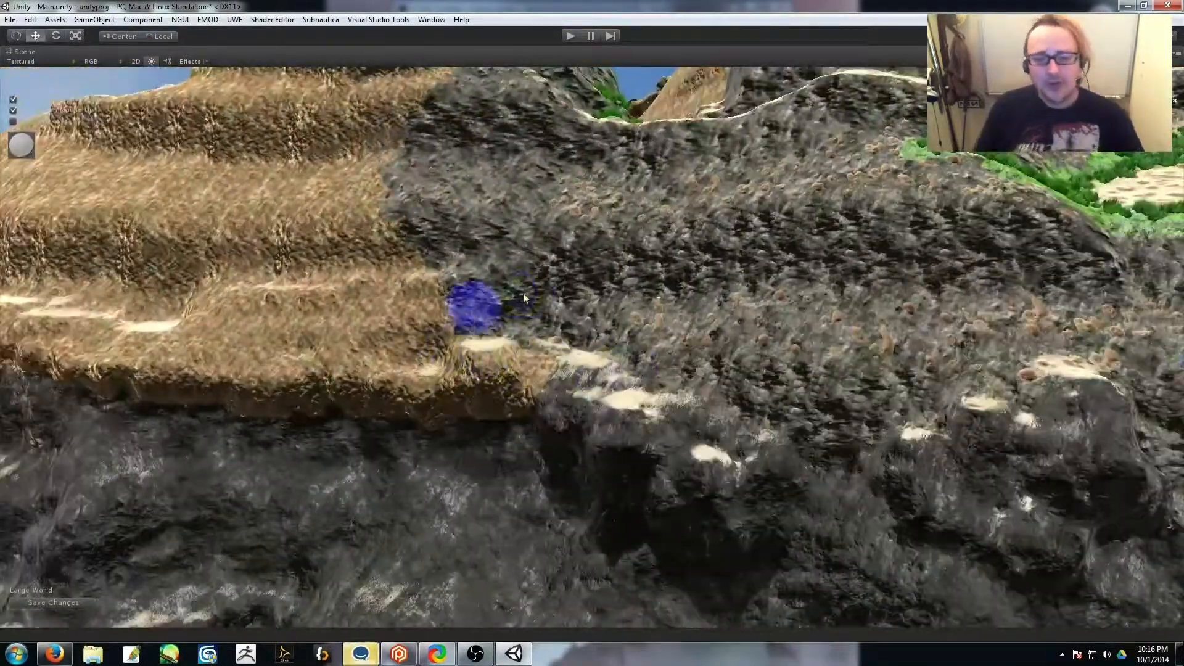
# Add bulging coral-covered lumps at the ends of the brown ledges along the grey rock border
pyautogui.moveTo(524, 299); pyautogui.dragTo(517, 301, button='right')
pyautogui.click(420, 297)
pyautogui.click(454, 425)
pyautogui.click(452, 486)
pyautogui.moveTo(680, 383); pyautogui.dragTo(623, 413, button='right')
pyautogui.moveTo(709, 374)
pyautogui.mouseDown(button='right')
pyautogui.moveTo(745, 339)
pyautogui.moveTo(730, 333)
pyautogui.moveTo(754, 336)
pyautogui.mouseUp(button='right')
pyautogui.click(547, 241)
pyautogui.click(596, 219)
pyautogui.click(657, 295)
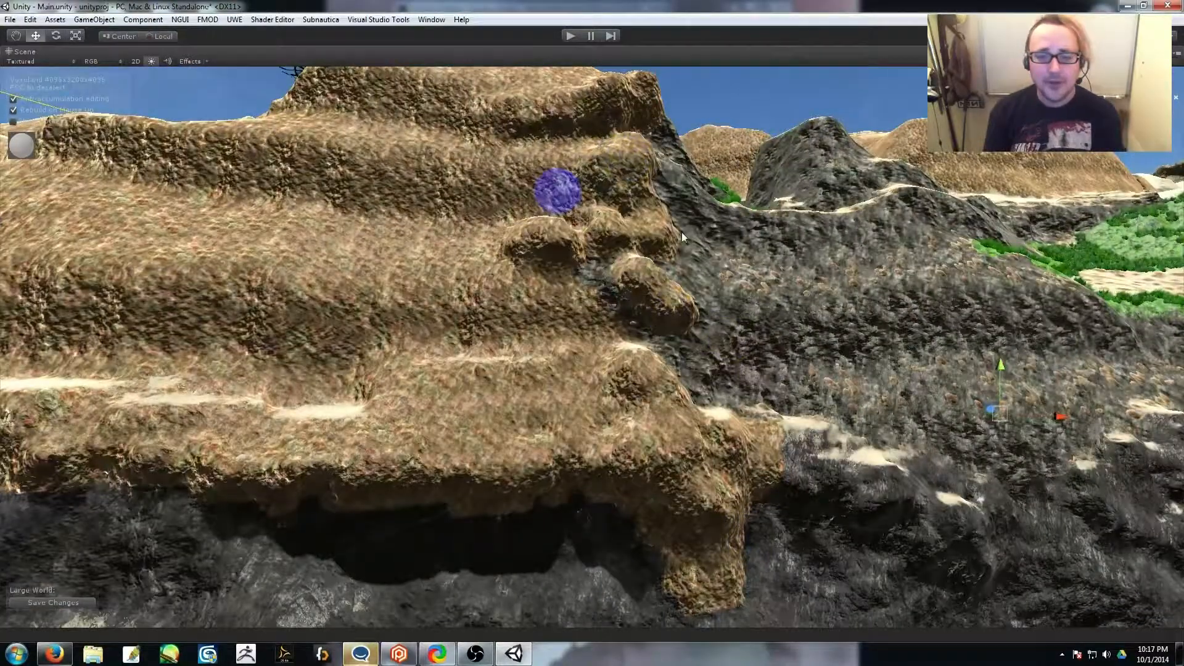
# Paint a patch of mossy green ground on the sandy plateau in front of the crater
pyautogui.moveTo(683, 232); pyautogui.dragTo(664, 286, button='right')
pyautogui.moveTo(608, 390)
pyautogui.mouseDown(button='right')
pyautogui.moveTo(635, 325)
pyautogui.moveTo(520, 323)
pyautogui.moveTo(565, 426)
pyautogui.moveTo(444, 528)
pyautogui.mouseUp(button='right')
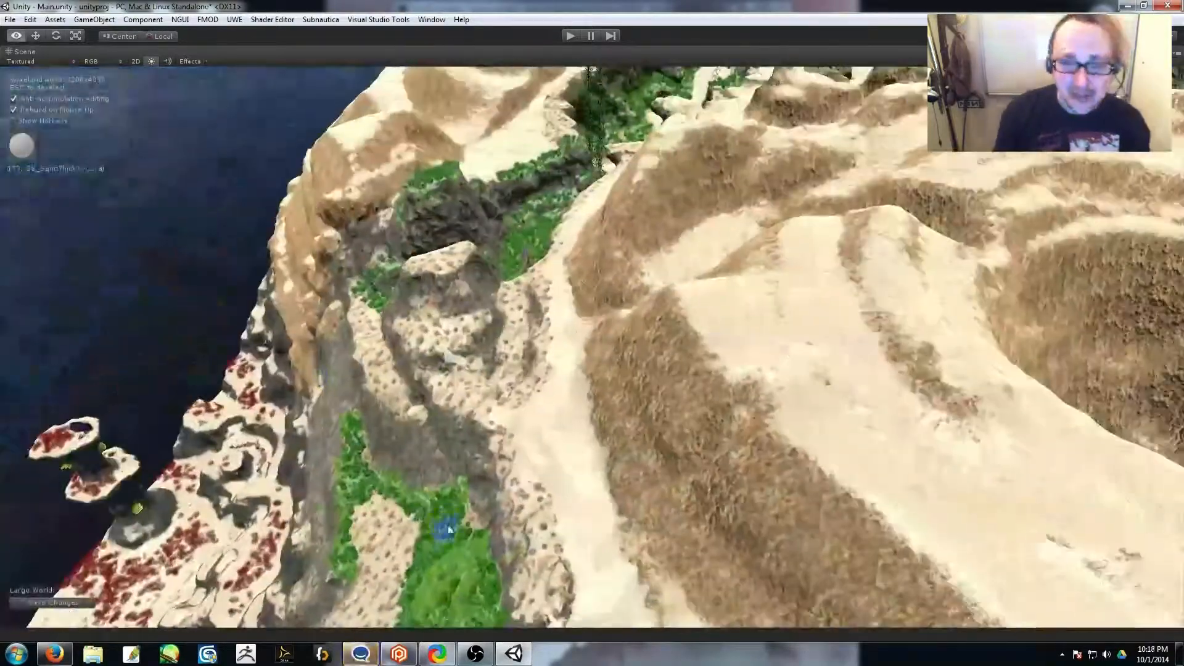
pyautogui.moveTo(894, 428); pyautogui.dragTo(811, 301)
pyautogui.moveTo(812, 301); pyautogui.dragTo(800, 400, button='right')
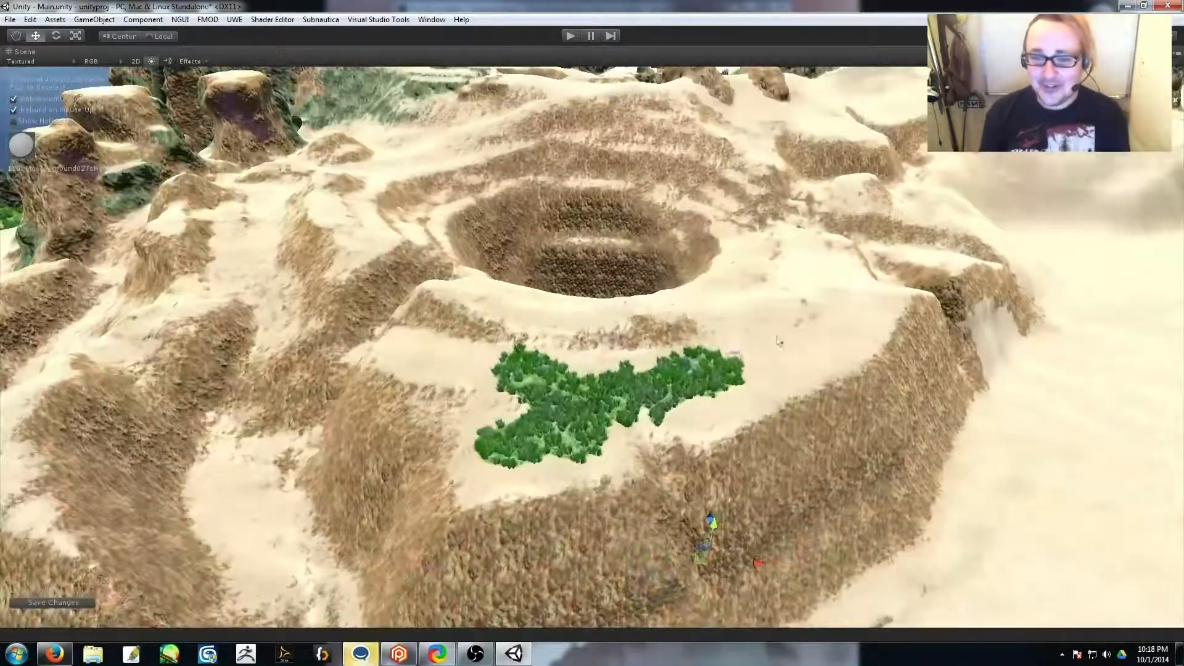
pyautogui.click(797, 341)
pyautogui.moveTo(797, 340)
pyautogui.mouseDown(button='right')
pyautogui.moveTo(510, 360)
pyautogui.moveTo(506, 532)
pyautogui.moveTo(705, 275)
pyautogui.moveTo(810, 273)
pyautogui.mouseUp(button='right')
pyautogui.moveTo(723, 375); pyautogui.dragTo(755, 378)
# Paint a mossy green strip along the sandy foot of the coral mounds and a patch on a mound top
pyautogui.moveTo(785, 392)
pyautogui.mouseDown(button='right')
pyautogui.moveTo(1045, 397)
pyautogui.moveTo(526, 327)
pyautogui.moveTo(482, 307)
pyautogui.moveTo(602, 285)
pyautogui.mouseUp(button='right')
pyautogui.click(609, 280)
pyautogui.moveTo(771, 197)
pyautogui.mouseDown(button='right')
pyautogui.moveTo(891, 309)
pyautogui.moveTo(299, 423)
pyautogui.mouseUp(button='right')
pyautogui.moveTo(298, 423); pyautogui.dragTo(442, 463)
pyautogui.moveTo(441, 464)
pyautogui.mouseDown(button='right')
pyautogui.moveTo(305, 265)
pyautogui.moveTo(382, 333)
pyautogui.moveTo(642, 506)
pyautogui.mouseUp(button='right')
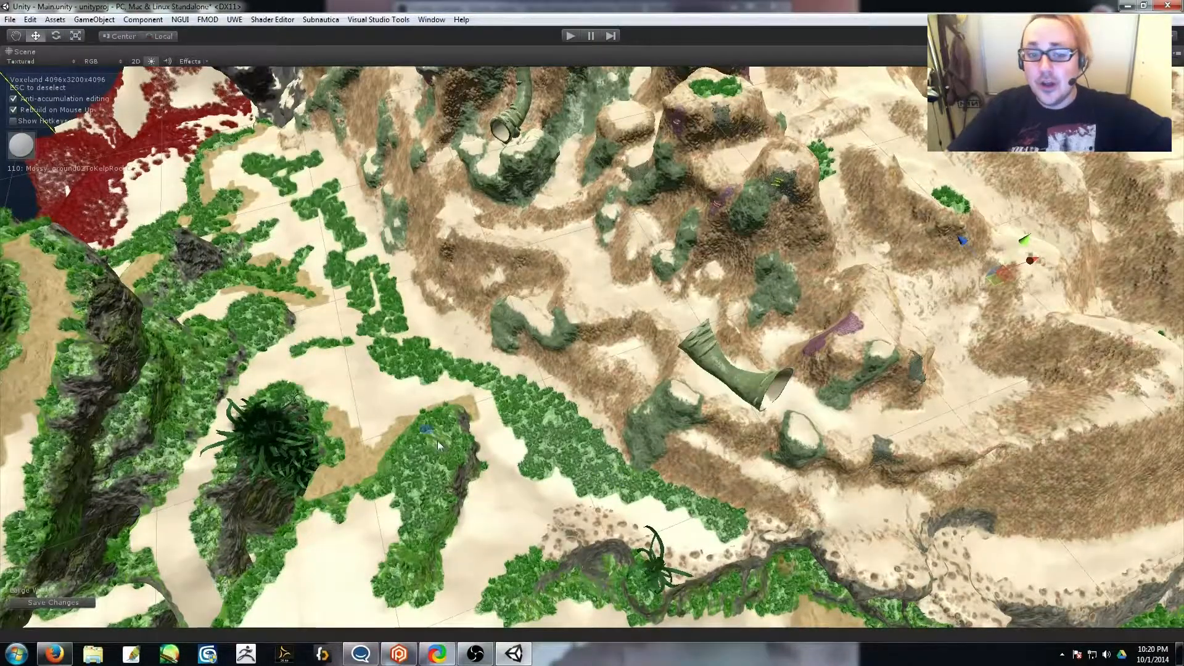
# Cover the flat tops of the two large plateaus and the smaller mounds nearby with mossy green ground
pyautogui.moveTo(438, 445); pyautogui.dragTo(410, 423, button='right')
pyautogui.moveTo(418, 397)
pyautogui.mouseDown()
pyautogui.moveTo(395, 420)
pyautogui.moveTo(349, 351)
pyautogui.mouseUp()
pyautogui.moveTo(348, 350)
pyautogui.mouseDown(button='right')
pyautogui.moveTo(481, 383)
pyautogui.moveTo(638, 325)
pyautogui.mouseUp(button='right')
pyautogui.moveTo(620, 354); pyautogui.dragTo(682, 313)
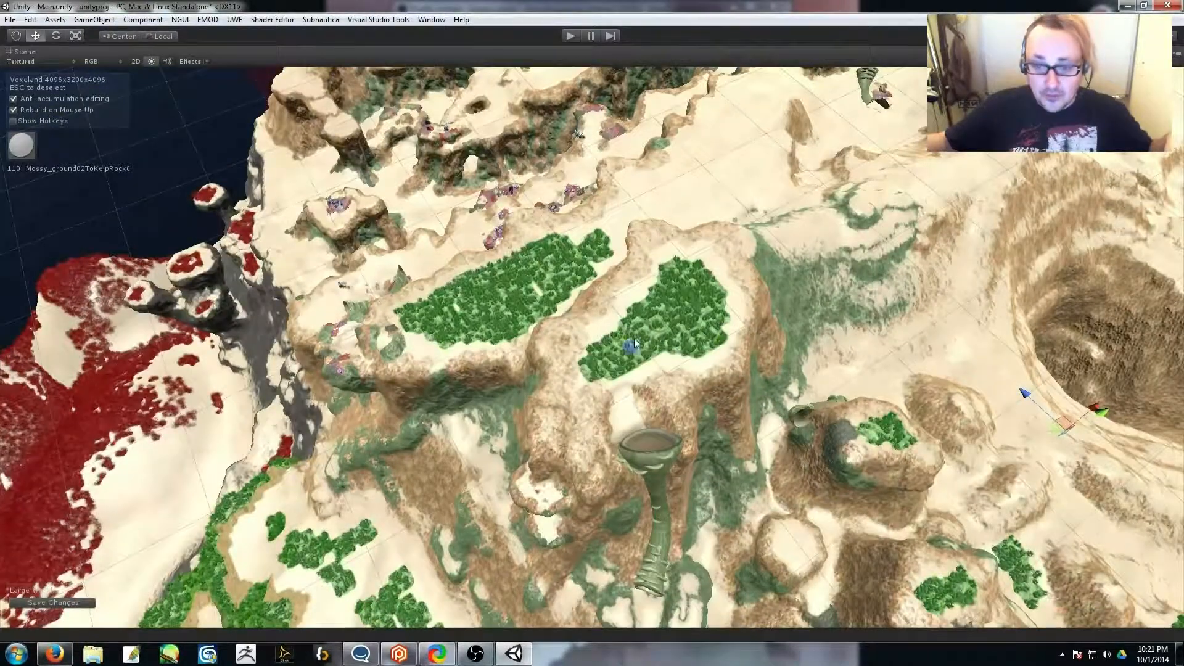
pyautogui.moveTo(636, 344); pyautogui.dragTo(681, 412, button='right')
pyautogui.moveTo(675, 408); pyautogui.dragTo(686, 416)
pyautogui.moveTo(686, 417); pyautogui.dragTo(728, 444, button='right')
pyautogui.moveTo(549, 370); pyautogui.dragTo(622, 379)
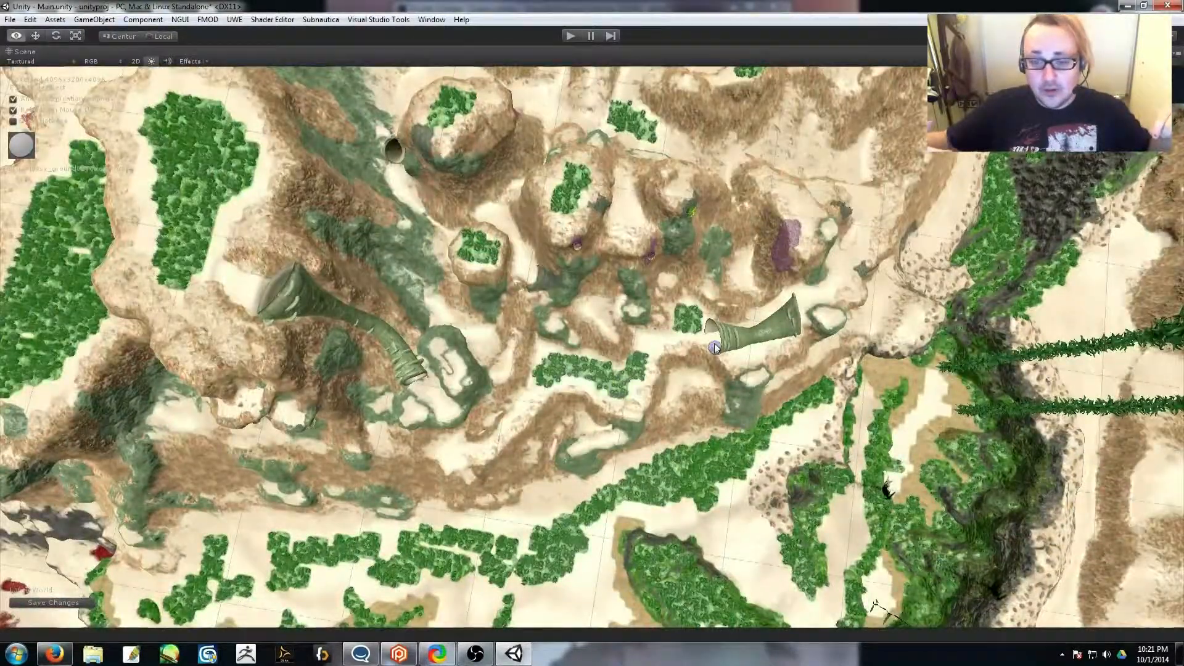
# Fill the sandy pockets between the mounds and the green tubes with small mossy patches
pyautogui.moveTo(715, 348); pyautogui.dragTo(666, 287, button='right')
pyautogui.moveTo(666, 287); pyautogui.dragTo(651, 346)
pyautogui.moveTo(650, 346); pyautogui.dragTo(500, 258, button='right')
pyautogui.moveTo(515, 256); pyautogui.dragTo(555, 248)
pyautogui.moveTo(555, 248); pyautogui.dragTo(450, 363, button='right')
pyautogui.moveTo(450, 364)
pyautogui.mouseDown()
pyautogui.moveTo(441, 492)
pyautogui.moveTo(383, 523)
pyautogui.mouseUp()
pyautogui.moveTo(383, 523)
pyautogui.mouseDown(button='right')
pyautogui.moveTo(631, 331)
pyautogui.moveTo(761, 204)
pyautogui.moveTo(511, 488)
pyautogui.moveTo(620, 413)
pyautogui.mouseUp(button='right')
pyautogui.moveTo(620, 414); pyautogui.dragTo(695, 436)
# Extend the mossy band along the plateau below the crater and dot moss on the neighbouring sandy ridges
pyautogui.moveTo(696, 436); pyautogui.dragTo(627, 475, button='right')
pyautogui.moveTo(626, 475); pyautogui.dragTo(657, 387)
pyautogui.moveTo(657, 387); pyautogui.dragTo(646, 296, button='right')
pyautogui.moveTo(646, 295); pyautogui.dragTo(611, 324)
pyautogui.moveTo(610, 323); pyautogui.dragTo(626, 402, button='right')
pyautogui.moveTo(626, 402); pyautogui.dragTo(675, 402)
pyautogui.moveTo(675, 402); pyautogui.dragTo(499, 420, button='right')
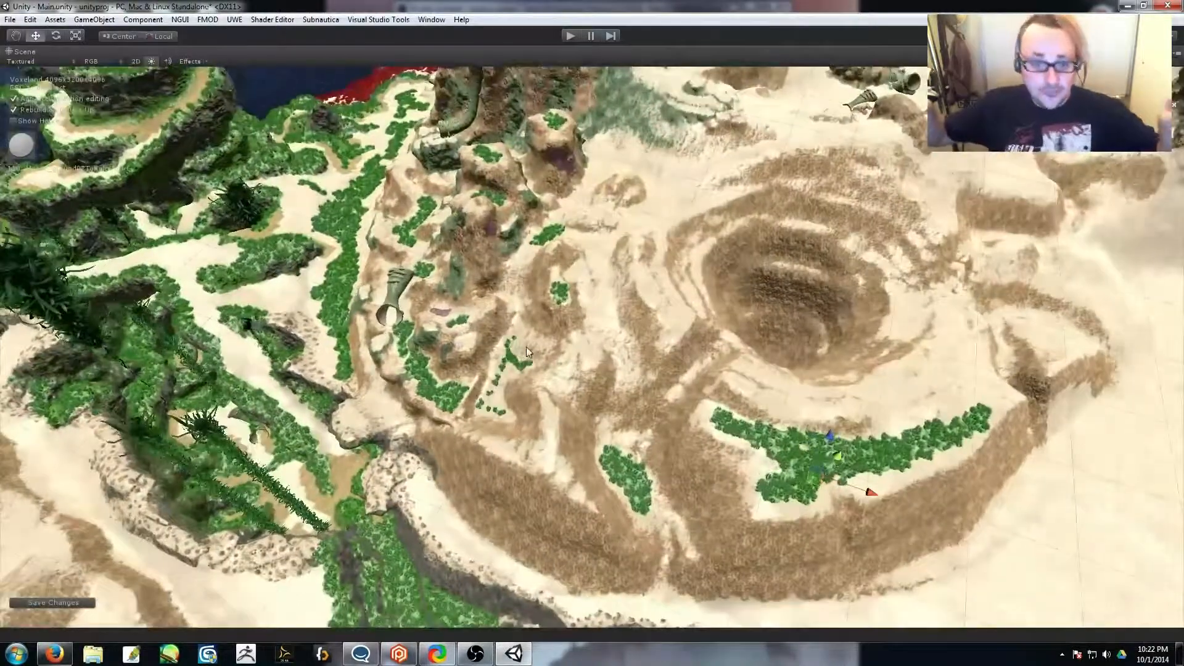
# Scatter small moss tufts along the sandy terraces around the crater and along the foot of the brown slope
pyautogui.moveTo(595, 252); pyautogui.dragTo(642, 186)
pyautogui.moveTo(643, 186)
pyautogui.mouseDown(button='right')
pyautogui.moveTo(833, 309)
pyautogui.moveTo(809, 346)
pyautogui.mouseUp(button='right')
pyautogui.moveTo(271, 475)
pyautogui.mouseDown()
pyautogui.moveTo(534, 495)
pyautogui.moveTo(602, 483)
pyautogui.moveTo(386, 511)
pyautogui.mouseUp()
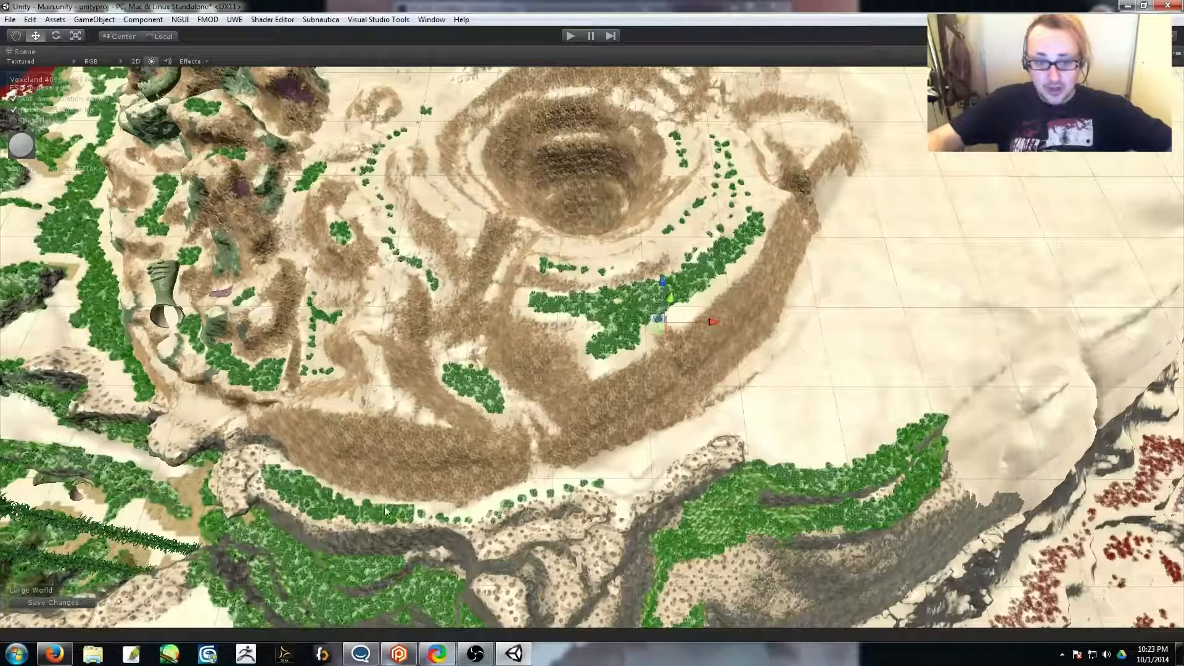
# Sample the Sand03ToRock01 material and add small sandy-topped ledges on the grey rock slope beside the brown ledges
pyautogui.moveTo(832, 466); pyautogui.dragTo(569, 379, button='right')
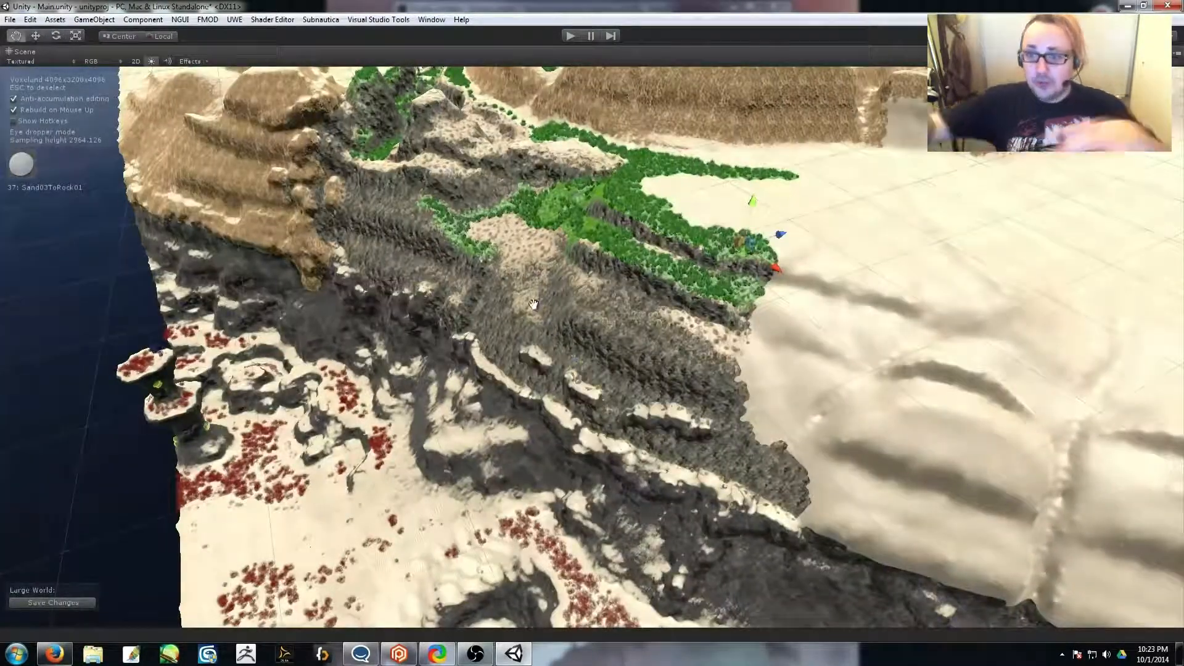
pyautogui.moveTo(534, 304); pyautogui.dragTo(643, 360, button='right')
pyautogui.click(518, 347)
pyautogui.click(343, 305)
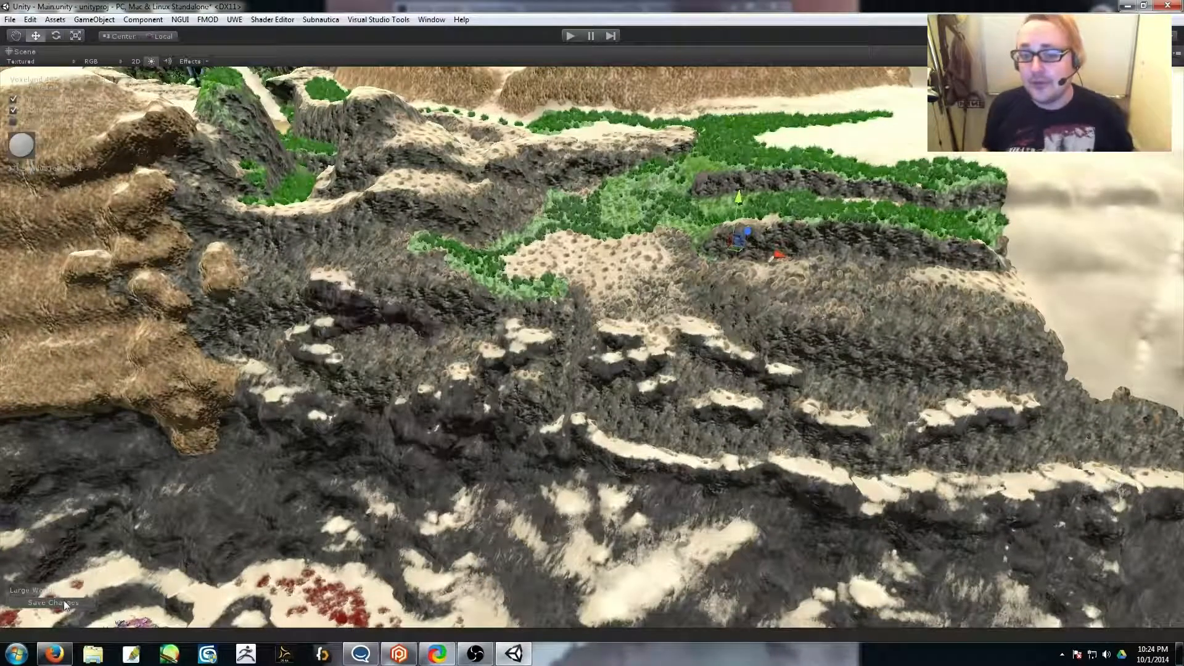
# Sculpt a dark rock outcrop and several lumps over the rim of the lowest brown ledge
pyautogui.moveTo(624, 492); pyautogui.dragTo(502, 404, button='right')
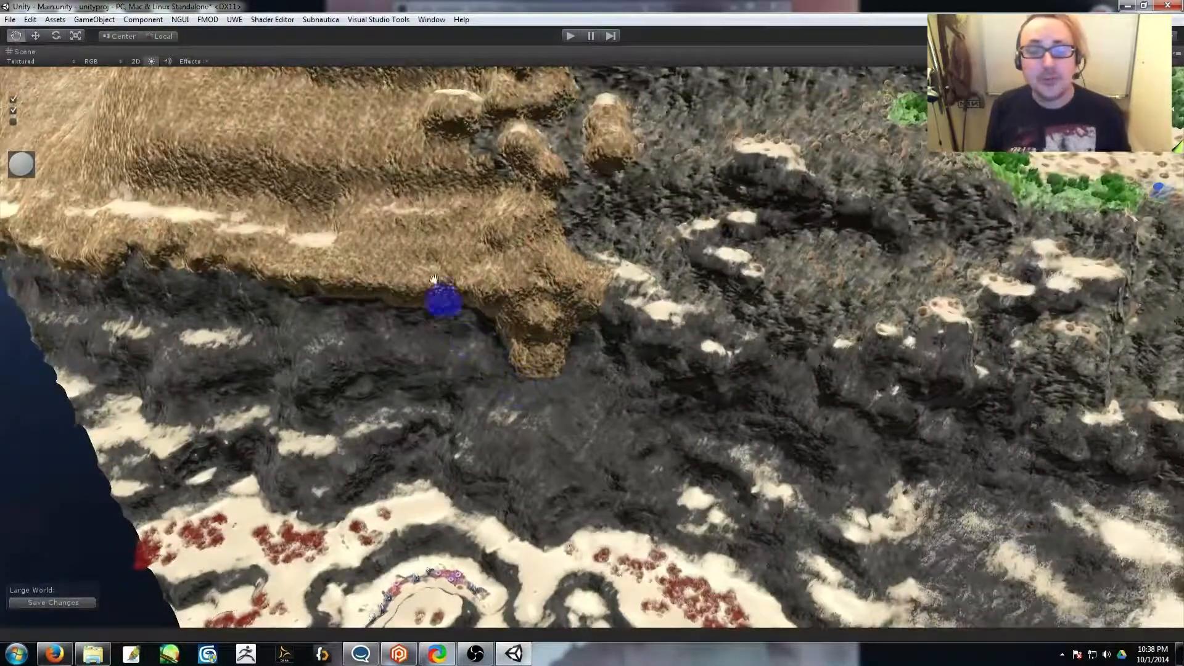
pyautogui.moveTo(431, 265); pyautogui.dragTo(448, 330)
pyautogui.moveTo(450, 352)
pyautogui.mouseDown(button='right')
pyautogui.moveTo(453, 330)
pyautogui.moveTo(425, 296)
pyautogui.mouseUp(button='right')
pyautogui.click(359, 370)
pyautogui.click(370, 302)
pyautogui.click(259, 383)
pyautogui.click(215, 339)
# Add further dark rock lumps where the brown ledge drops to the dark cliff
pyautogui.moveTo(490, 426)
pyautogui.mouseDown(button='right')
pyautogui.moveTo(438, 393)
pyautogui.moveTo(404, 390)
pyautogui.mouseUp(button='right')
pyautogui.click(438, 393)
pyautogui.click(243, 335)
pyautogui.moveTo(382, 457); pyautogui.dragTo(484, 470, button='right')
pyautogui.moveTo(356, 511); pyautogui.dragTo(502, 322, button='right')
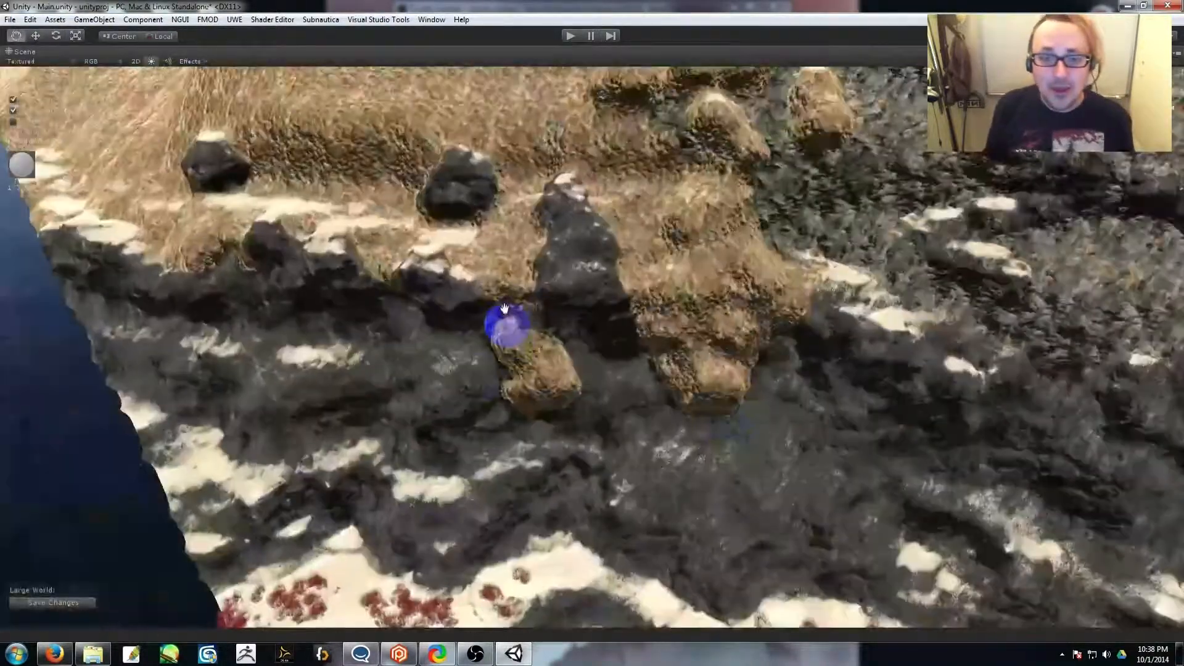
pyautogui.moveTo(523, 427); pyautogui.dragTo(518, 397, button='right')
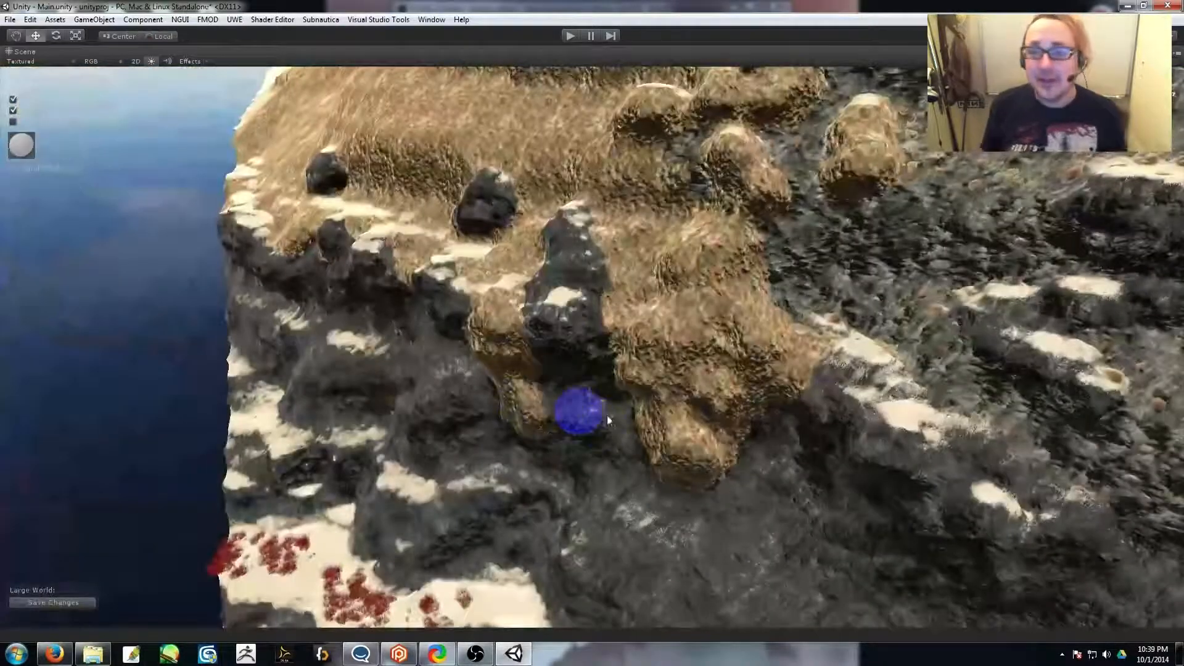
pyautogui.moveTo(648, 402); pyautogui.dragTo(439, 246, button='right')
# Paint more moss tufts around the outer rings of the crater and in the hollows of the coral mounds
pyautogui.moveTo(520, 236); pyautogui.dragTo(681, 419, button='right')
pyautogui.moveTo(570, 561); pyautogui.dragTo(277, 439)
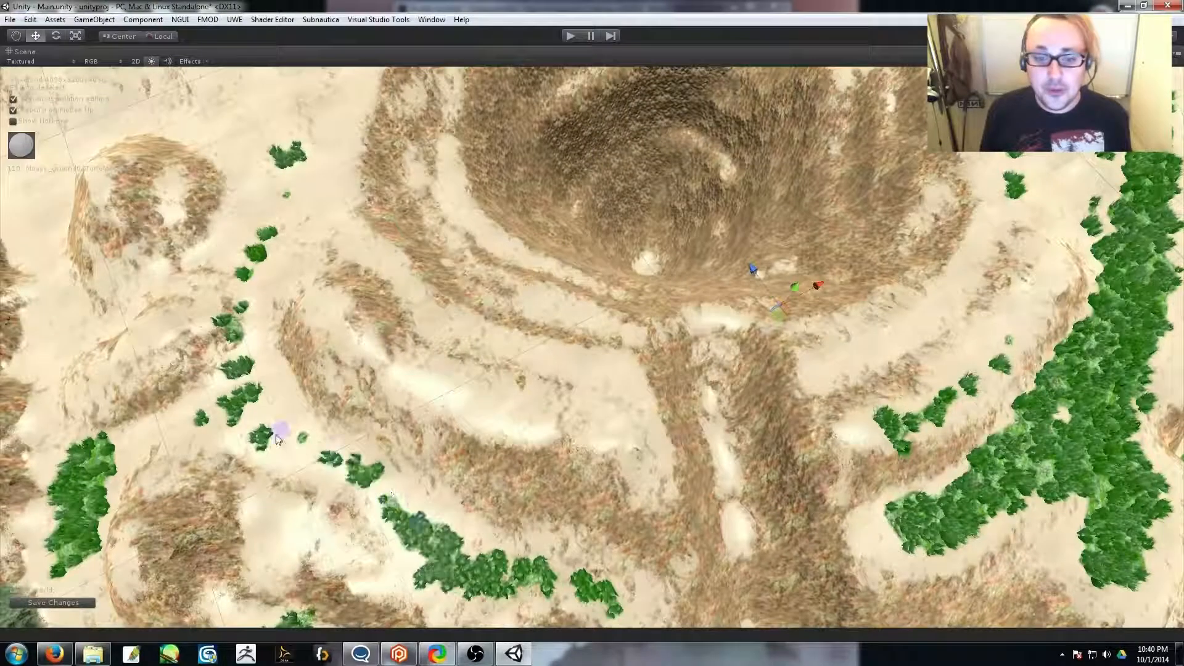
pyautogui.moveTo(526, 412); pyautogui.dragTo(395, 265, button='right')
pyautogui.moveTo(355, 216)
pyautogui.mouseDown()
pyautogui.moveTo(515, 206)
pyautogui.moveTo(448, 163)
pyautogui.mouseUp()
pyautogui.moveTo(543, 289)
pyautogui.mouseDown(button='right')
pyautogui.moveTo(619, 278)
pyautogui.moveTo(609, 333)
pyautogui.mouseUp(button='right')
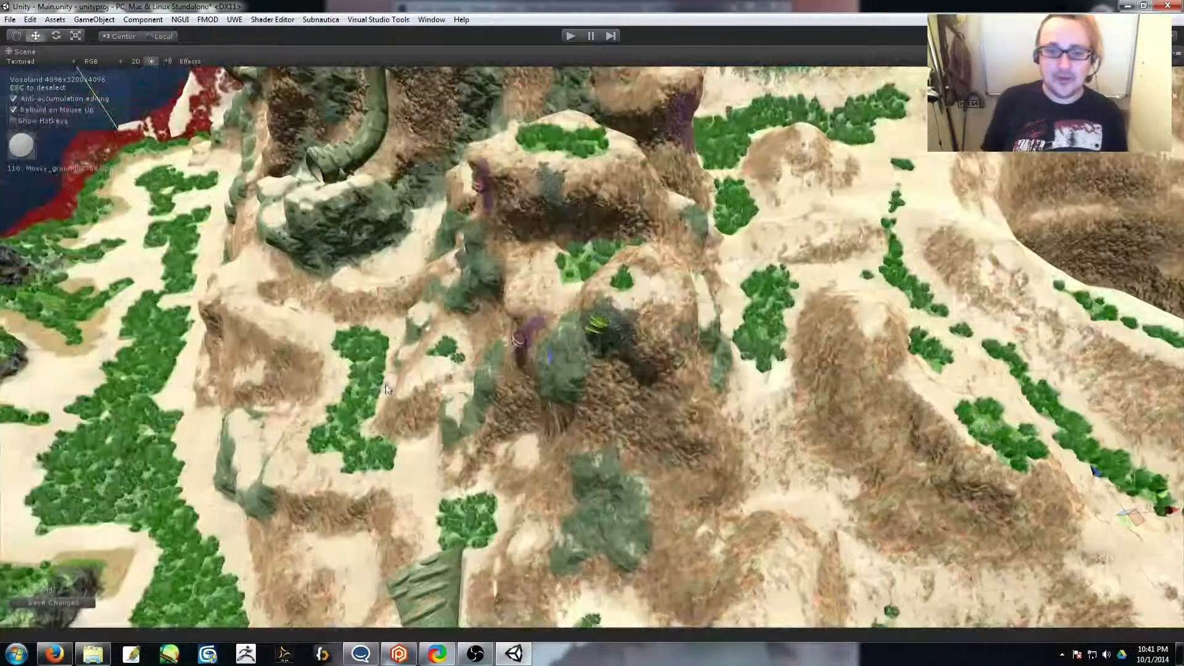
pyautogui.moveTo(387, 390); pyautogui.dragTo(387, 454, button='right')
pyautogui.moveTo(362, 542); pyautogui.dragTo(338, 347, button='right')
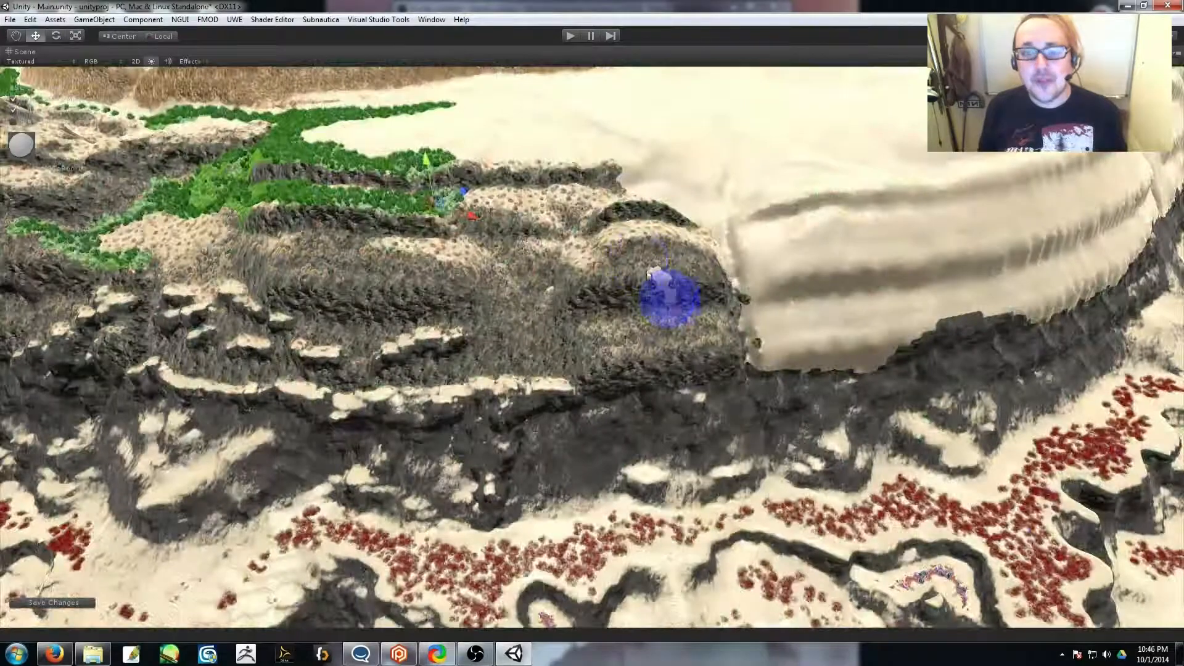
# Extend the grey rock material from the green ledges onto the bare sandy terraces above the dark cliff
pyautogui.moveTo(674, 296); pyautogui.dragTo(828, 435, button='right')
pyautogui.moveTo(837, 287)
pyautogui.mouseDown()
pyautogui.moveTo(594, 297)
pyautogui.moveTo(571, 260)
pyautogui.mouseUp()
pyautogui.moveTo(571, 260)
pyautogui.mouseDown(button='right')
pyautogui.moveTo(549, 203)
pyautogui.moveTo(402, 399)
pyautogui.moveTo(395, 370)
pyautogui.mouseUp(button='right')
pyautogui.moveTo(395, 370); pyautogui.dragTo(368, 317)
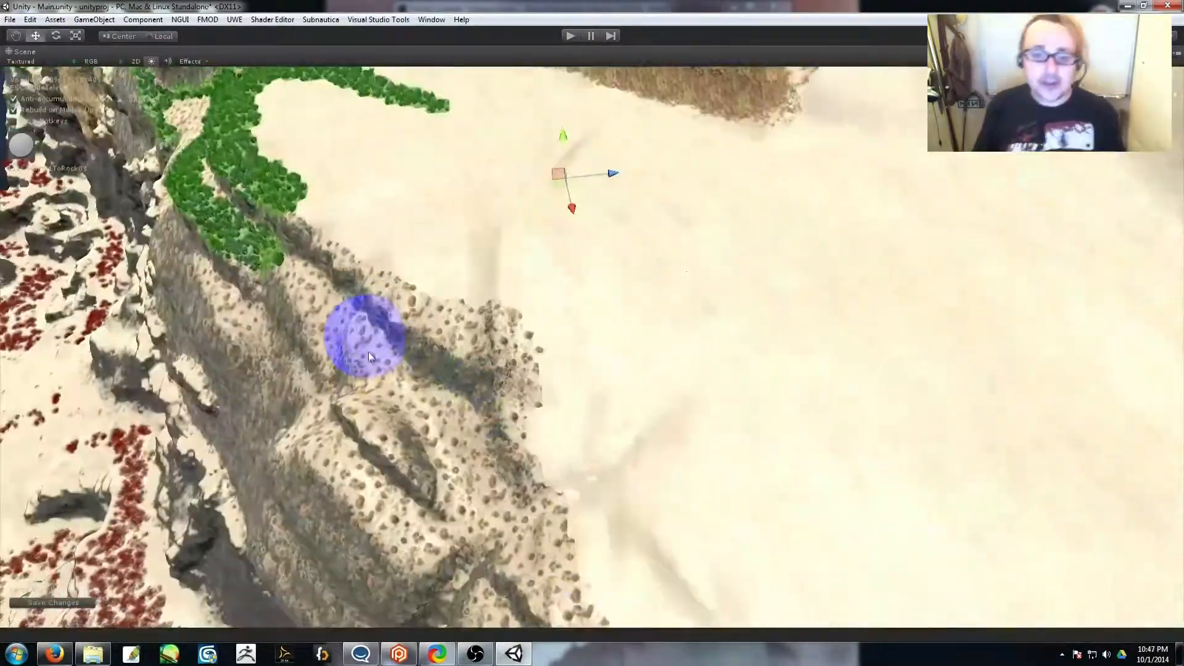
pyautogui.moveTo(368, 317); pyautogui.dragTo(531, 351, button='right')
pyautogui.moveTo(531, 352); pyautogui.dragTo(639, 372)
# Cover the long sandy terraces with the grey rock material and fill the bare gap between the painted bands
pyautogui.moveTo(640, 371)
pyautogui.mouseDown(button='right')
pyautogui.moveTo(528, 418)
pyautogui.moveTo(415, 383)
pyautogui.mouseUp(button='right')
pyautogui.moveTo(478, 264)
pyautogui.mouseDown()
pyautogui.moveTo(629, 457)
pyautogui.moveTo(368, 396)
pyautogui.mouseUp()
pyautogui.moveTo(837, 247); pyautogui.dragTo(528, 295)
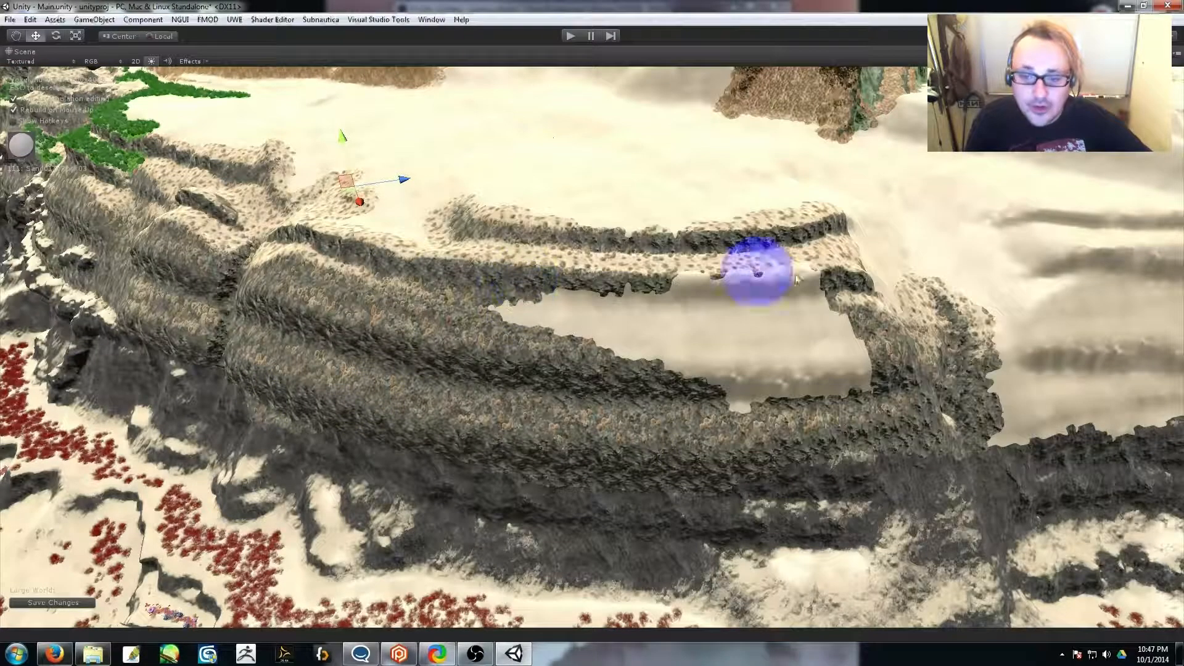
pyautogui.moveTo(766, 283); pyautogui.dragTo(592, 349)
pyautogui.moveTo(592, 348)
pyautogui.mouseDown(button='right')
pyautogui.moveTo(563, 323)
pyautogui.moveTo(617, 438)
pyautogui.mouseUp(button='right')
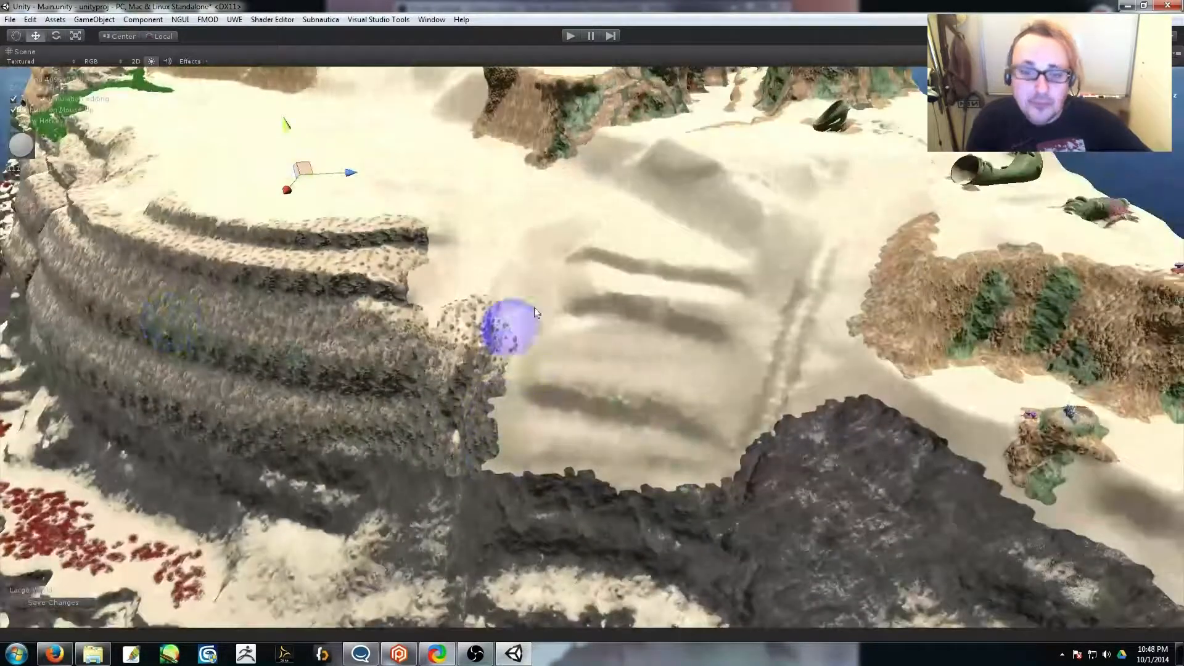
# Paint the gully and the next set of sandy terraces with the grey rock material
pyautogui.moveTo(435, 262)
pyautogui.mouseDown()
pyautogui.moveTo(810, 382)
pyautogui.moveTo(851, 363)
pyautogui.mouseUp()
pyautogui.moveTo(852, 364)
pyautogui.mouseDown(button='right')
pyautogui.moveTo(634, 356)
pyautogui.moveTo(866, 515)
pyautogui.moveTo(718, 375)
pyautogui.moveTo(306, 312)
pyautogui.moveTo(345, 316)
pyautogui.mouseUp(button='right')
pyautogui.moveTo(345, 316); pyautogui.dragTo(400, 323)
# Cover the sandy strip above the dark rock below the coral cliff with the brown coral material
pyautogui.moveTo(534, 265)
pyautogui.mouseDown()
pyautogui.moveTo(564, 264)
pyautogui.moveTo(520, 333)
pyautogui.mouseUp()
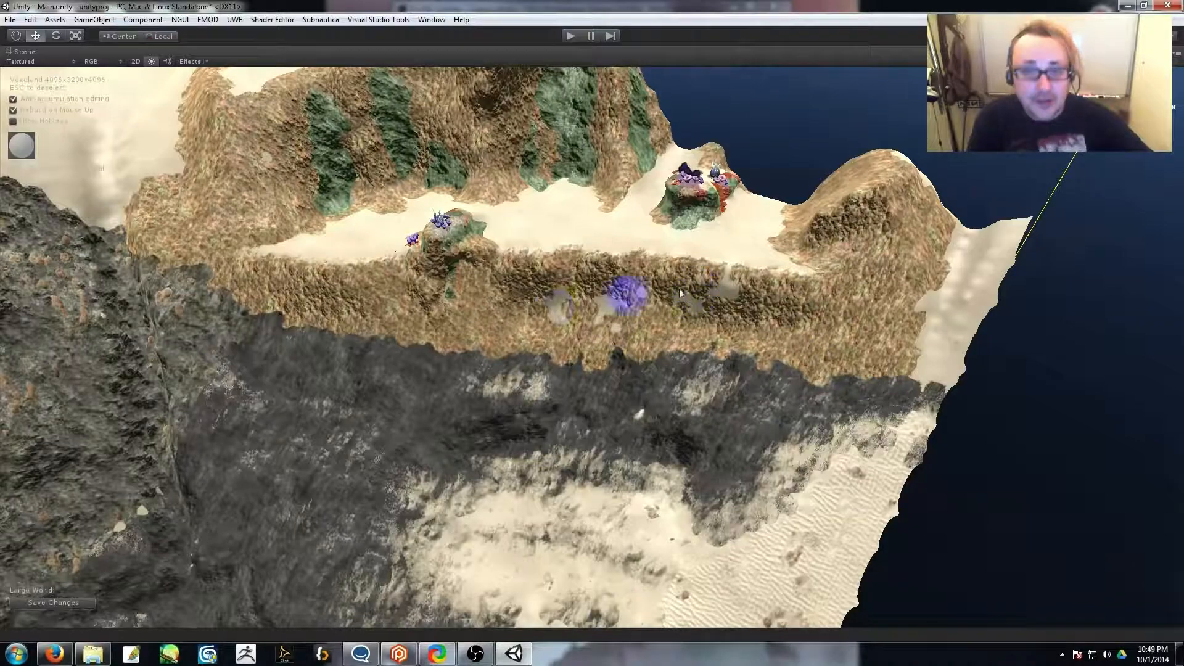
pyautogui.moveTo(938, 249); pyautogui.dragTo(953, 364)
pyautogui.moveTo(953, 363); pyautogui.dragTo(796, 267, button='right')
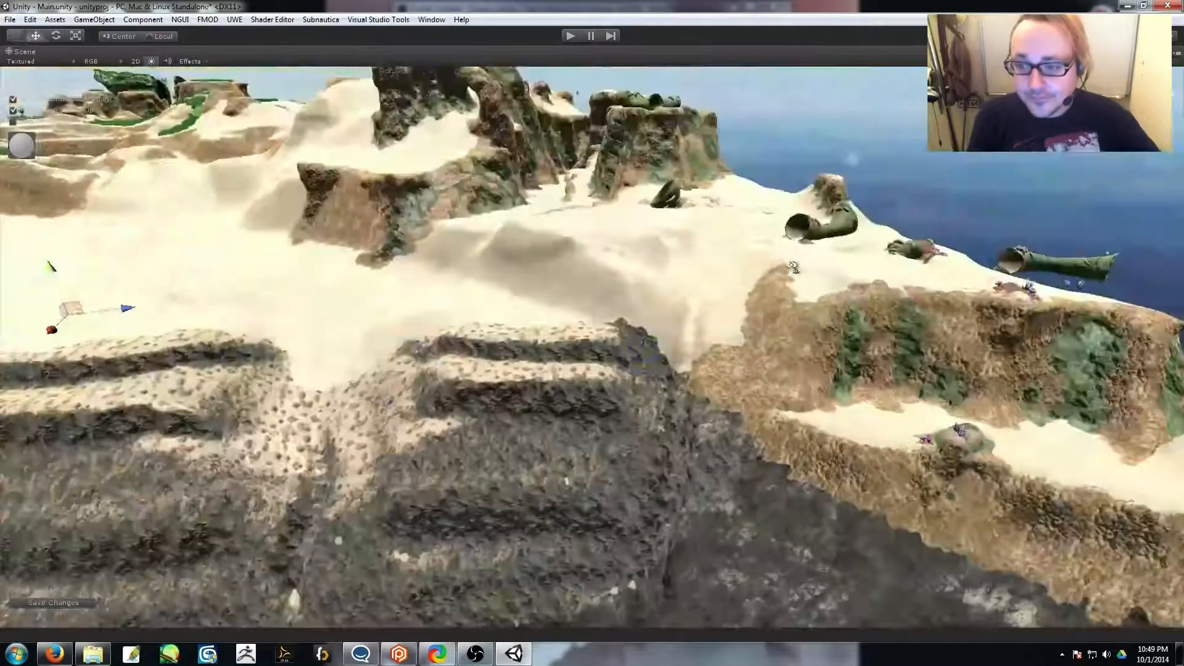
# Blend the corner between the grey terraces and the brown cliff by painting rock and coral material over the bare sand
pyautogui.moveTo(623, 320); pyautogui.dragTo(637, 336)
pyautogui.moveTo(666, 278); pyautogui.dragTo(685, 346)
pyautogui.moveTo(757, 370)
pyautogui.mouseDown(button='right')
pyautogui.moveTo(741, 361)
pyautogui.moveTo(747, 375)
pyautogui.mouseUp(button='right')
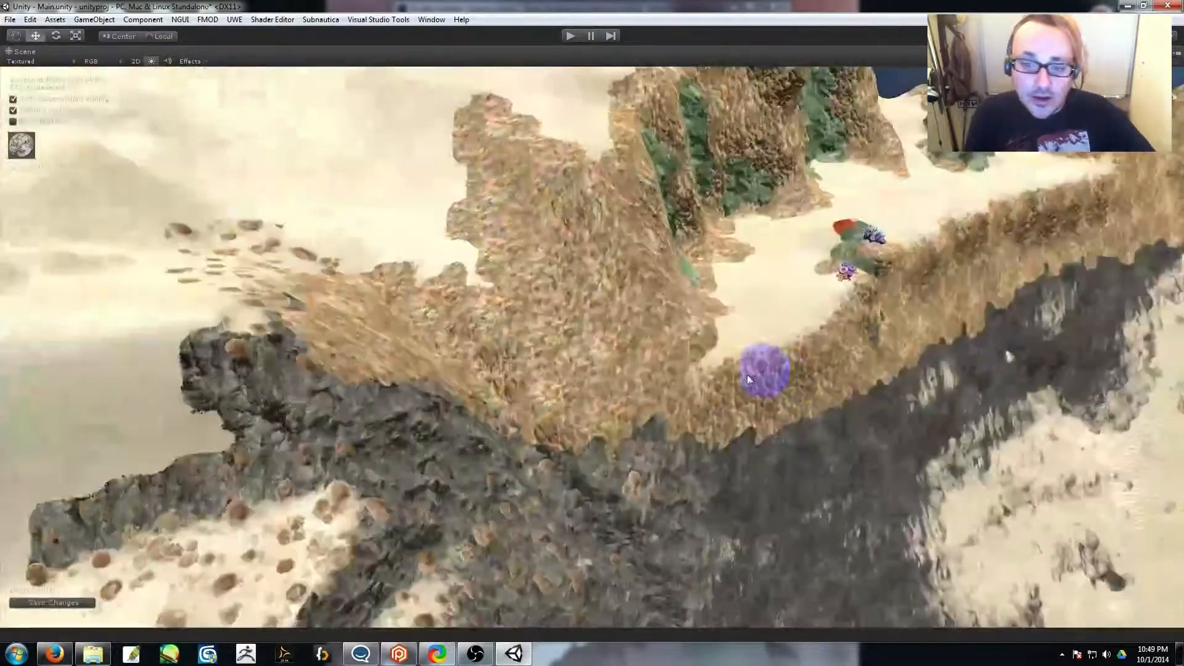
pyautogui.moveTo(561, 164); pyautogui.dragTo(481, 228)
pyautogui.moveTo(481, 228); pyautogui.dragTo(580, 303, button='right')
pyautogui.moveTo(523, 317); pyautogui.dragTo(563, 212)
pyautogui.moveTo(563, 212)
pyautogui.mouseDown(button='right')
pyautogui.moveTo(507, 280)
pyautogui.moveTo(806, 320)
pyautogui.mouseUp(button='right')
# Join the coral-covered ledge to the long brown band beside it with the sand-to-coral material
pyautogui.moveTo(627, 278); pyautogui.dragTo(802, 445, button='right')
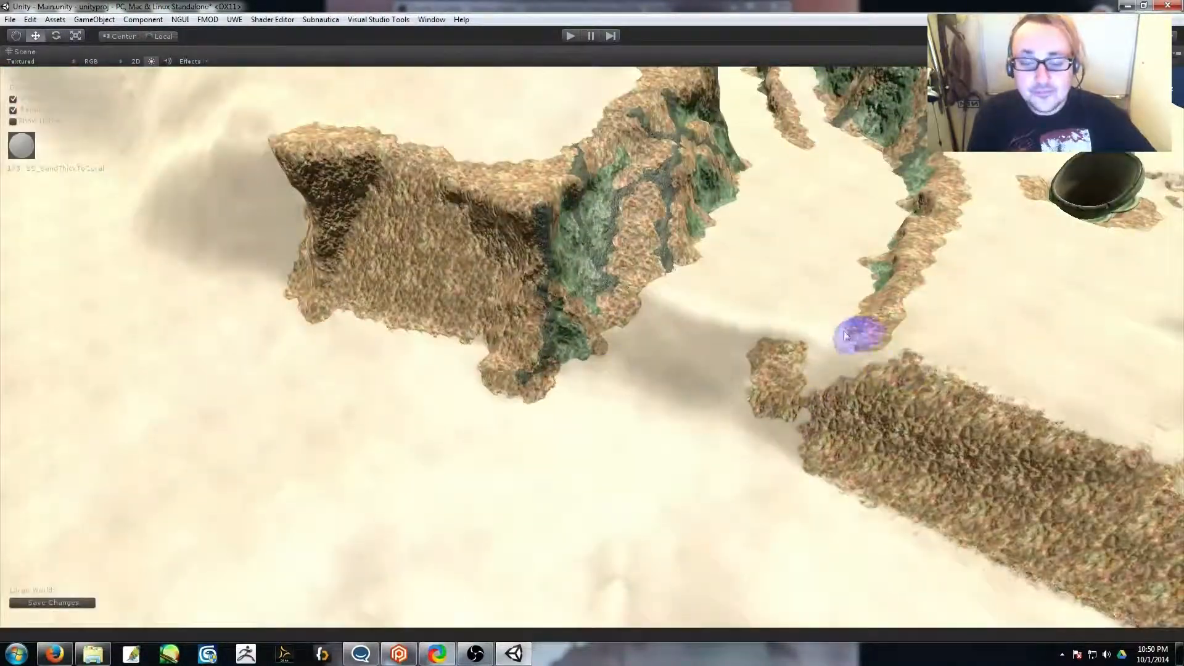
pyautogui.moveTo(845, 335); pyautogui.dragTo(706, 385)
pyautogui.moveTo(293, 287)
pyautogui.mouseDown(button='right')
pyautogui.moveTo(510, 293)
pyautogui.moveTo(694, 445)
pyautogui.moveTo(583, 357)
pyautogui.mouseUp(button='right')
pyautogui.moveTo(637, 407)
pyautogui.mouseDown(button='right')
pyautogui.moveTo(616, 423)
pyautogui.moveTo(555, 325)
pyautogui.moveTo(769, 344)
pyautogui.moveTo(712, 283)
pyautogui.moveTo(781, 405)
pyautogui.mouseUp(button='right')
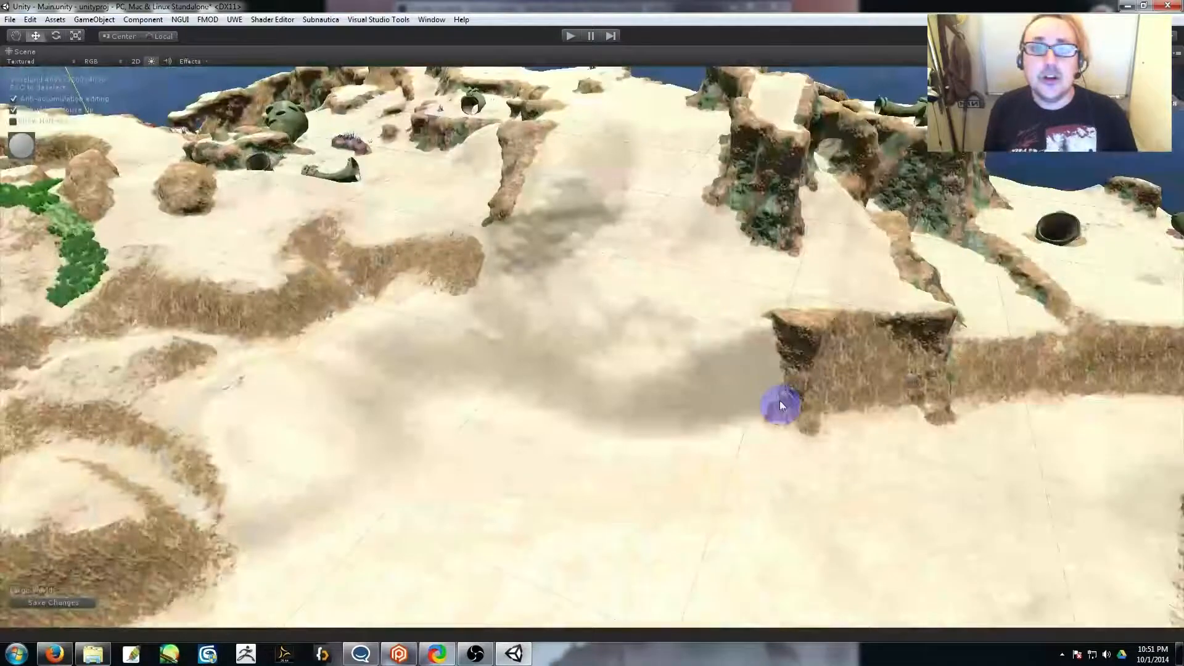
# Paint a continuous band of brown coral material across the sandy slope between the crater ridges and the coral ledge
pyautogui.moveTo(345, 503); pyautogui.dragTo(288, 464)
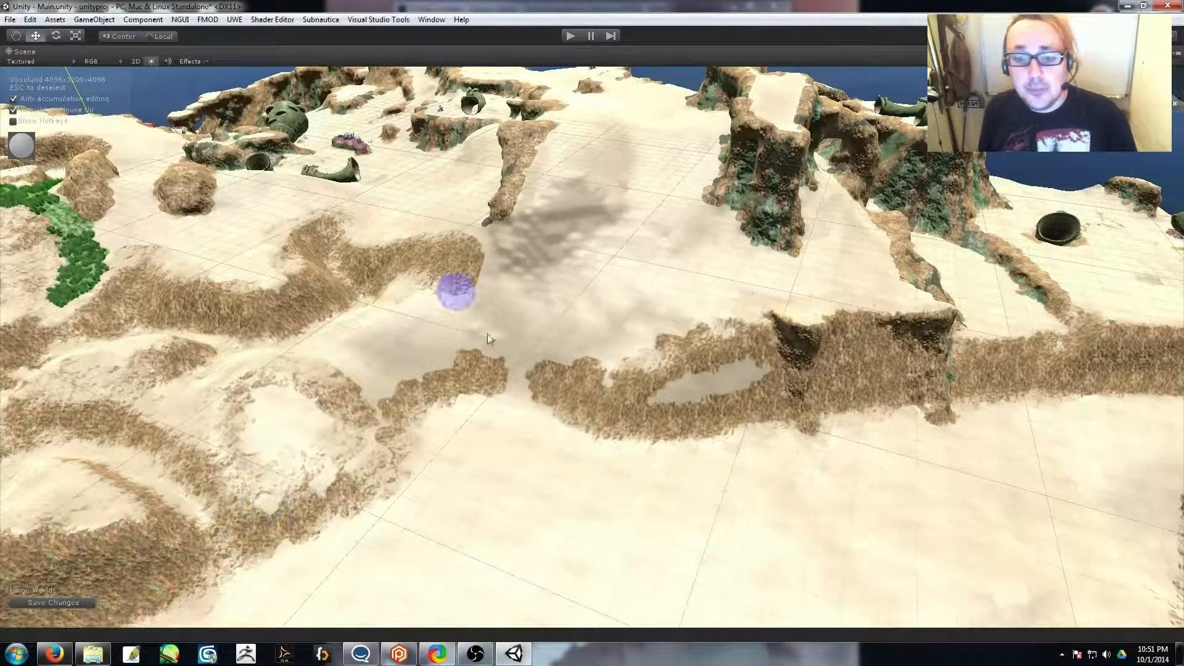
pyautogui.moveTo(380, 310); pyautogui.dragTo(555, 370)
pyautogui.moveTo(456, 348); pyautogui.dragTo(566, 367)
pyautogui.moveTo(653, 395); pyautogui.dragTo(748, 361, button='right')
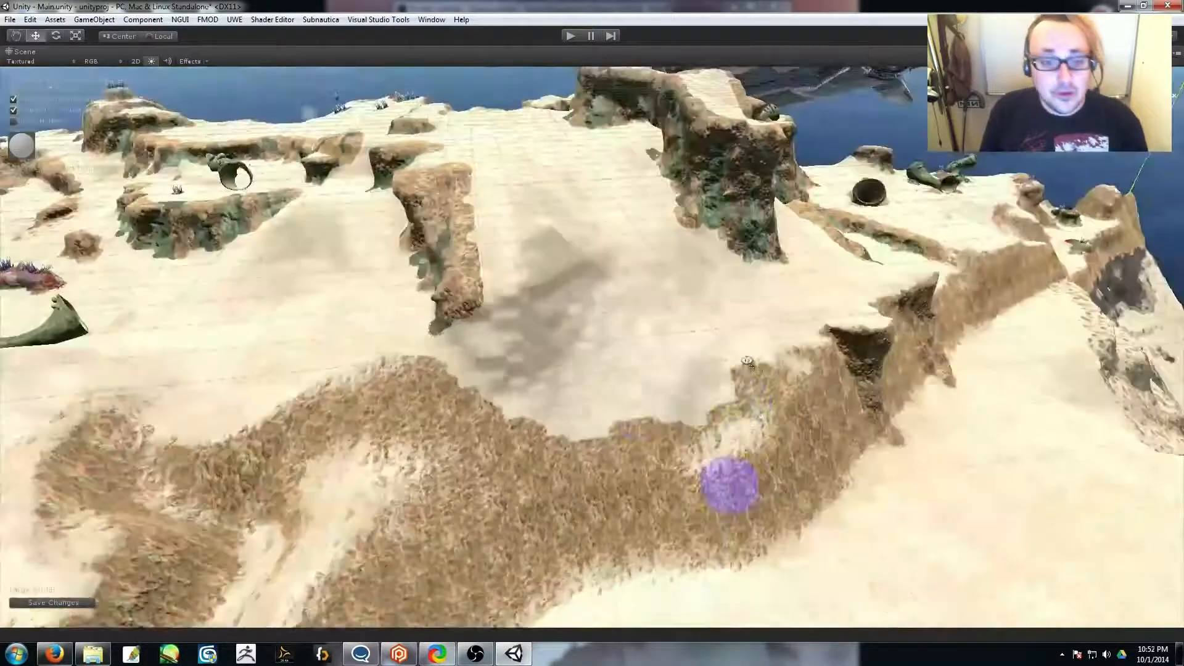
pyautogui.moveTo(501, 326); pyautogui.dragTo(494, 302)
pyautogui.moveTo(735, 367)
pyautogui.mouseDown(button='right')
pyautogui.moveTo(702, 431)
pyautogui.moveTo(719, 461)
pyautogui.moveTo(680, 436)
pyautogui.mouseUp(button='right')
pyautogui.moveTo(566, 395)
pyautogui.mouseDown(button='right')
pyautogui.moveTo(401, 334)
pyautogui.moveTo(471, 391)
pyautogui.mouseUp(button='right')
pyautogui.moveTo(610, 419)
pyautogui.mouseDown(button='right')
pyautogui.moveTo(562, 454)
pyautogui.moveTo(563, 413)
pyautogui.mouseUp(button='right')
# Paint mossy green ground down into the dip between the grey rock ledges
pyautogui.moveTo(561, 412); pyautogui.dragTo(478, 390)
pyautogui.moveTo(476, 390)
pyautogui.mouseDown(button='right')
pyautogui.moveTo(593, 372)
pyautogui.moveTo(648, 405)
pyautogui.moveTo(521, 394)
pyautogui.mouseUp(button='right')
pyautogui.moveTo(521, 394); pyautogui.dragTo(660, 305)
pyautogui.moveTo(660, 305); pyautogui.dragTo(526, 395, button='right')
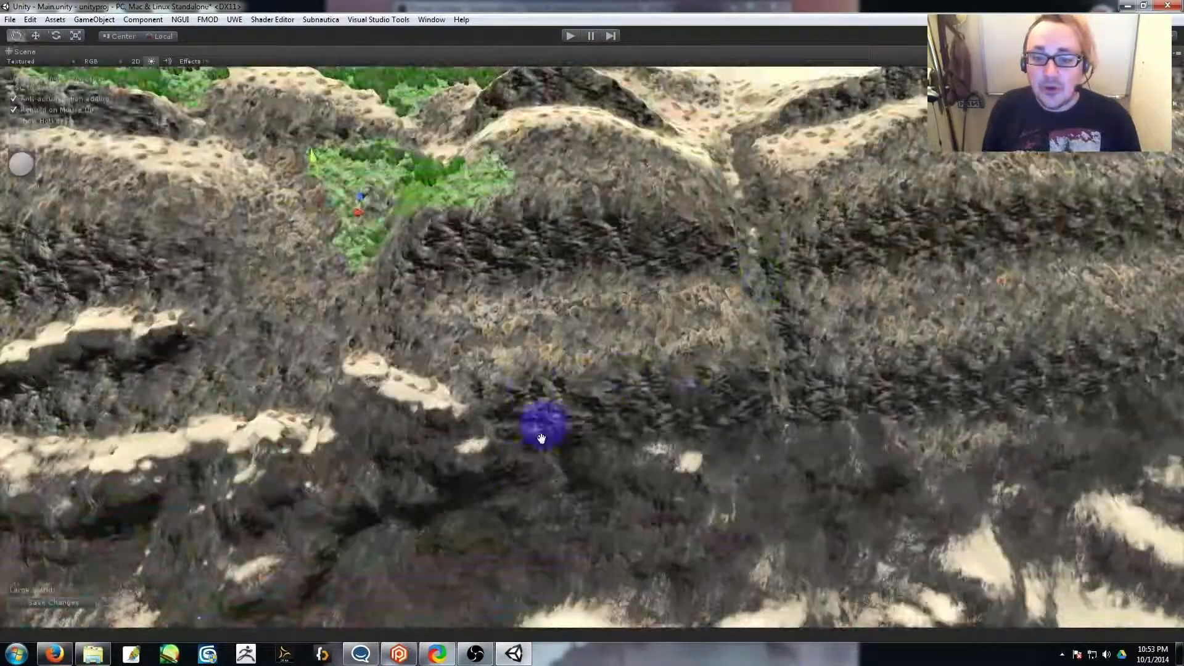
# Sculpt dark rock lumps and a ledge along the seam between the dark cliff and the grey rock terraces
pyautogui.moveTo(634, 290)
pyautogui.mouseDown(button='right')
pyautogui.moveTo(620, 344)
pyautogui.moveTo(542, 401)
pyautogui.mouseUp(button='right')
pyautogui.moveTo(417, 438); pyautogui.dragTo(449, 351)
pyautogui.moveTo(450, 352); pyautogui.dragTo(456, 335, button='right')
pyautogui.moveTo(456, 333); pyautogui.dragTo(577, 277)
pyautogui.moveTo(647, 296); pyautogui.dragTo(709, 339, button='right')
pyautogui.moveTo(438, 271)
pyautogui.mouseDown()
pyautogui.moveTo(486, 202)
pyautogui.moveTo(497, 210)
pyautogui.mouseUp()
pyautogui.moveTo(592, 333)
pyautogui.mouseDown(button='right')
pyautogui.moveTo(653, 320)
pyautogui.moveTo(494, 382)
pyautogui.mouseUp(button='right')
pyautogui.moveTo(415, 393); pyautogui.dragTo(432, 364)
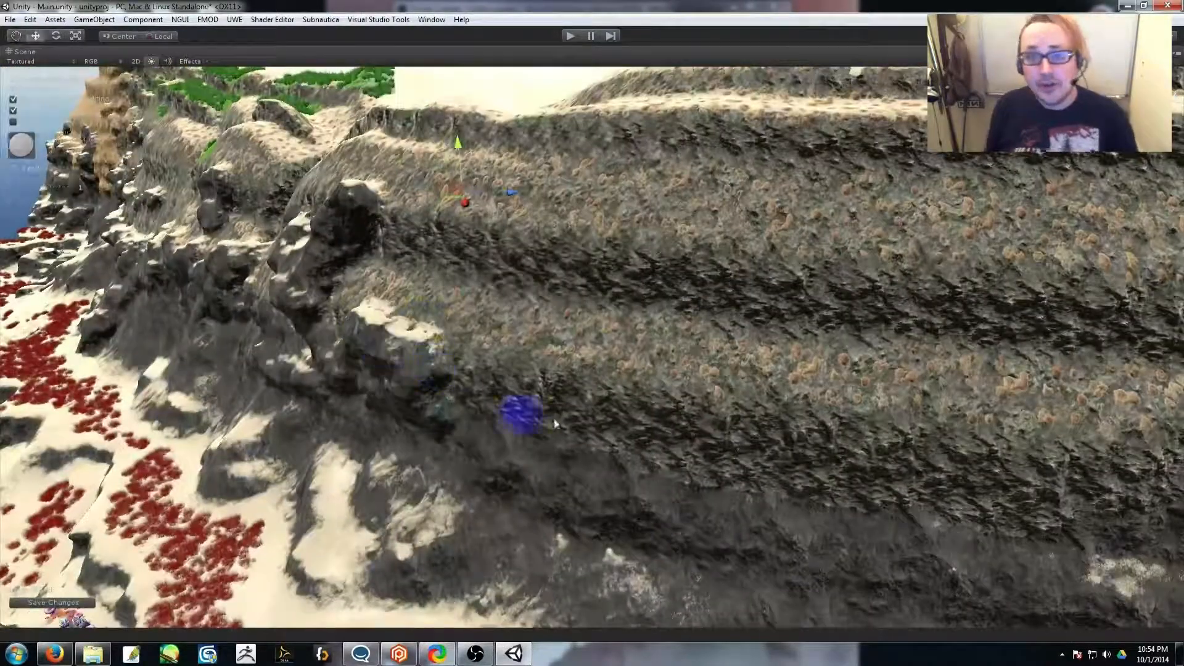
# Raise a tall dark rock outcrop from the cliff up over the grey terraces
pyautogui.moveTo(647, 457)
pyautogui.mouseDown(button='right')
pyautogui.moveTo(568, 441)
pyautogui.moveTo(638, 376)
pyautogui.moveTo(614, 434)
pyautogui.moveTo(630, 469)
pyautogui.moveTo(694, 422)
pyautogui.mouseUp(button='right')
pyautogui.moveTo(735, 476)
pyautogui.mouseDown()
pyautogui.moveTo(832, 383)
pyautogui.moveTo(768, 360)
pyautogui.mouseUp()
pyautogui.moveTo(362, 426)
pyautogui.mouseDown(button='right')
pyautogui.moveTo(673, 384)
pyautogui.moveTo(617, 401)
pyautogui.mouseUp(button='right')
pyautogui.moveTo(599, 395); pyautogui.dragTo(629, 353)
pyautogui.moveTo(629, 353); pyautogui.dragTo(543, 358, button='right')
pyautogui.moveTo(543, 354); pyautogui.dragTo(549, 259)
pyautogui.moveTo(555, 259)
pyautogui.mouseDown(button='right')
pyautogui.moveTo(613, 252)
pyautogui.moveTo(498, 474)
pyautogui.mouseUp(button='right')
pyautogui.moveTo(577, 429); pyautogui.dragTo(639, 427, button='right')
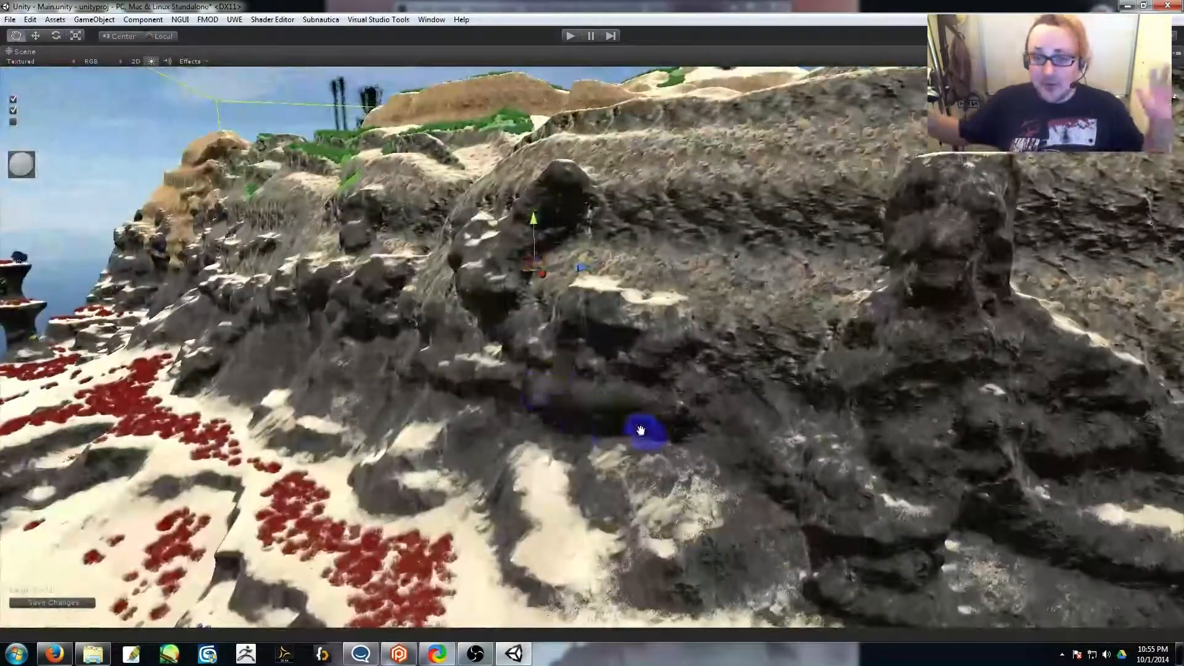
# Shape an overhanging sandy-topped rock ledge with a deep hollow beneath it on the dark cliff
pyautogui.moveTo(620, 345)
pyautogui.mouseDown(button='right')
pyautogui.moveTo(611, 271)
pyautogui.moveTo(592, 382)
pyautogui.mouseUp(button='right')
pyautogui.moveTo(592, 383); pyautogui.dragTo(568, 324)
pyautogui.moveTo(568, 324); pyautogui.dragTo(670, 318, button='right')
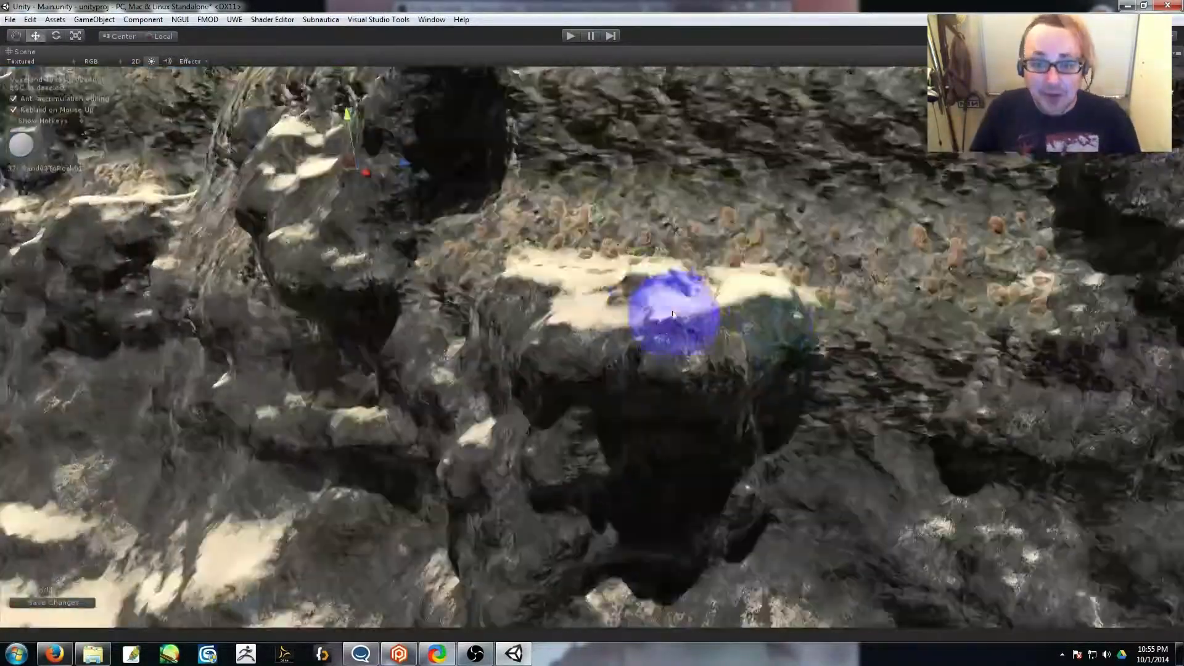
pyautogui.moveTo(674, 313); pyautogui.dragTo(684, 327)
pyautogui.moveTo(685, 327); pyautogui.dragTo(645, 355, button='right')
# Add rounded dark rock outcrops along the lower edge of the grey terraces toward the sandy gully
pyautogui.moveTo(610, 391)
pyautogui.mouseDown(button='right')
pyautogui.moveTo(513, 343)
pyautogui.moveTo(428, 320)
pyautogui.moveTo(921, 323)
pyautogui.moveTo(603, 413)
pyautogui.mouseUp(button='right')
pyautogui.moveTo(603, 412)
pyautogui.mouseDown()
pyautogui.moveTo(579, 492)
pyautogui.moveTo(592, 476)
pyautogui.mouseUp()
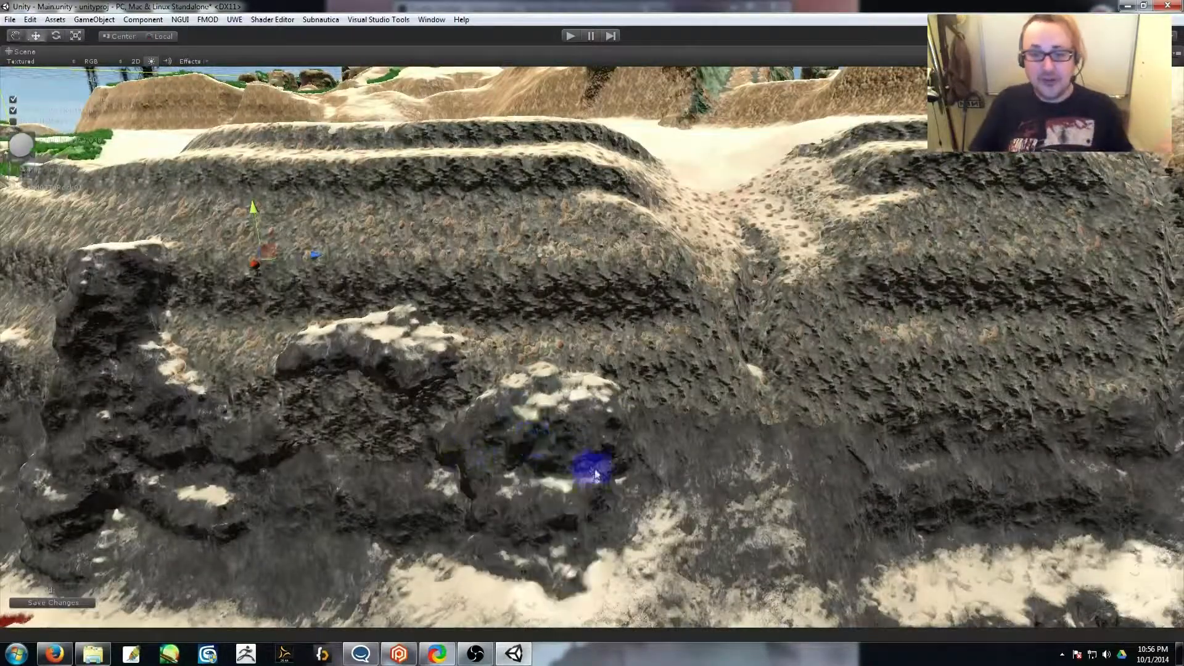
pyautogui.moveTo(592, 476); pyautogui.dragTo(672, 429, button='right')
pyautogui.moveTo(671, 429)
pyautogui.mouseDown()
pyautogui.moveTo(595, 415)
pyautogui.moveTo(508, 317)
pyautogui.mouseUp()
pyautogui.moveTo(508, 317); pyautogui.dragTo(523, 365, button='right')
pyautogui.moveTo(524, 364); pyautogui.dragTo(536, 401)
pyautogui.moveTo(537, 401)
pyautogui.mouseDown(button='right')
pyautogui.moveTo(315, 384)
pyautogui.moveTo(418, 396)
pyautogui.moveTo(351, 312)
pyautogui.moveTo(322, 410)
pyautogui.moveTo(489, 365)
pyautogui.moveTo(637, 373)
pyautogui.moveTo(280, 278)
pyautogui.mouseUp(button='right')
# Build stacked dark rock lumps at the foot of the grey terraces beside the gully
pyautogui.moveTo(543, 518); pyautogui.dragTo(484, 418)
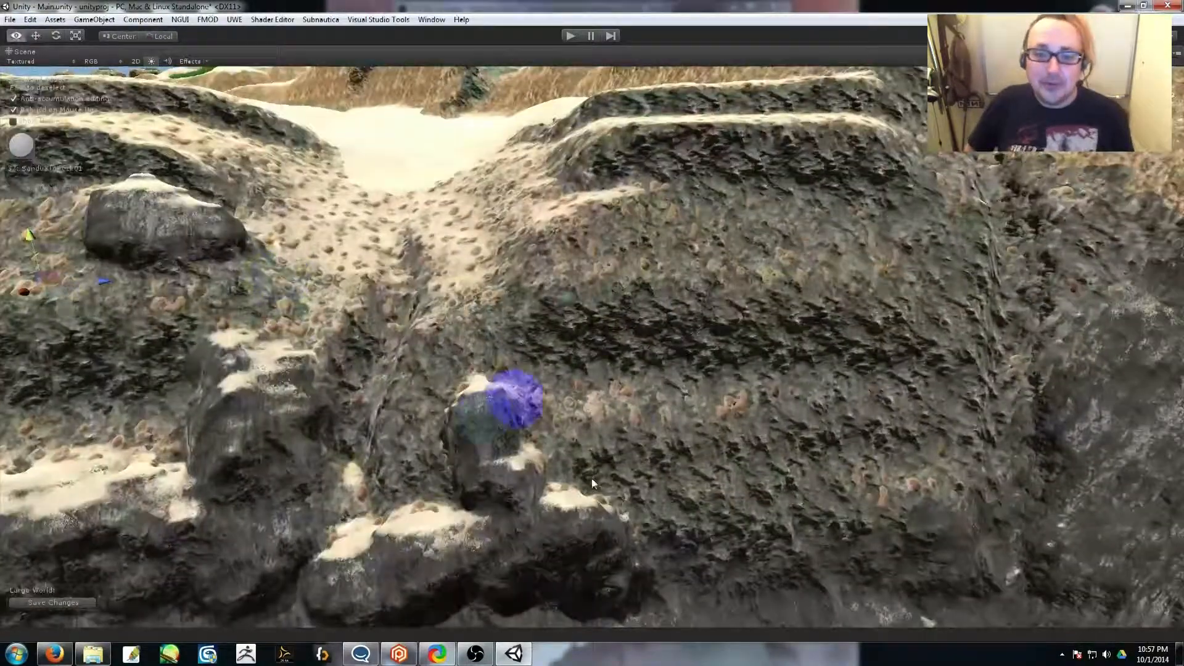
pyautogui.moveTo(484, 418); pyautogui.dragTo(646, 305, button='right')
pyautogui.moveTo(647, 305); pyautogui.dragTo(645, 383)
pyautogui.moveTo(605, 559); pyautogui.dragTo(627, 270)
pyautogui.moveTo(583, 558)
pyautogui.mouseDown(button='right')
pyautogui.moveTo(679, 617)
pyautogui.moveTo(771, 463)
pyautogui.mouseUp(button='right')
# Continue the dark rock outcrops along the lower edge of the terraces beyond the gully
pyautogui.moveTo(543, 463); pyautogui.dragTo(650, 470)
pyautogui.moveTo(650, 471); pyautogui.dragTo(671, 487, button='right')
pyautogui.moveTo(663, 413); pyautogui.dragTo(644, 401)
pyautogui.moveTo(573, 247); pyautogui.dragTo(530, 250)
pyautogui.moveTo(530, 250); pyautogui.dragTo(679, 154, button='right')
pyautogui.moveTo(771, 192)
pyautogui.mouseDown()
pyautogui.moveTo(815, 248)
pyautogui.moveTo(862, 209)
pyautogui.mouseUp()
pyautogui.moveTo(879, 271)
pyautogui.mouseDown(button='right')
pyautogui.moveTo(761, 499)
pyautogui.moveTo(685, 314)
pyautogui.mouseUp(button='right')
# Sculpt more rock lumps to break up the seam between the grey terraces and the dark cliff
pyautogui.moveTo(833, 238)
pyautogui.mouseDown()
pyautogui.moveTo(876, 170)
pyautogui.moveTo(1098, 307)
pyautogui.mouseUp()
pyautogui.moveTo(701, 225); pyautogui.dragTo(660, 265)
pyautogui.moveTo(660, 265); pyautogui.dragTo(597, 253, button='right')
pyautogui.moveTo(523, 242)
pyautogui.mouseDown()
pyautogui.moveTo(574, 238)
pyautogui.moveTo(589, 378)
pyautogui.mouseUp()
pyautogui.moveTo(586, 338)
pyautogui.mouseDown(button='right')
pyautogui.moveTo(660, 319)
pyautogui.moveTo(907, 354)
pyautogui.moveTo(750, 370)
pyautogui.mouseUp(button='right')
pyautogui.moveTo(613, 208)
pyautogui.mouseDown()
pyautogui.moveTo(612, 276)
pyautogui.moveTo(634, 269)
pyautogui.mouseUp()
# Refine the rock ledges on the grey slope between the green terraces and the brown ledges
pyautogui.keyDown('alt'); pyautogui.moveTo(710, 327); pyautogui.dragTo(660, 327); pyautogui.keyUp('alt')
pyautogui.keyDown('alt'); pyautogui.moveTo(661, 228); pyautogui.dragTo(567, 308); pyautogui.keyUp('alt')
pyautogui.keyDown('alt'); pyautogui.moveTo(567, 308); pyautogui.dragTo(552, 289, button='middle'); pyautogui.keyUp('alt')
pyautogui.moveTo(679, 372)
pyautogui.mouseDown(button='right')
pyautogui.moveTo(587, 298)
pyautogui.moveTo(537, 185)
pyautogui.mouseUp(button='right')
pyautogui.moveTo(536, 185); pyautogui.dragTo(659, 254)
pyautogui.moveTo(757, 307)
pyautogui.mouseDown(button='right')
pyautogui.moveTo(700, 321)
pyautogui.moveTo(660, 265)
pyautogui.mouseUp(button='right')
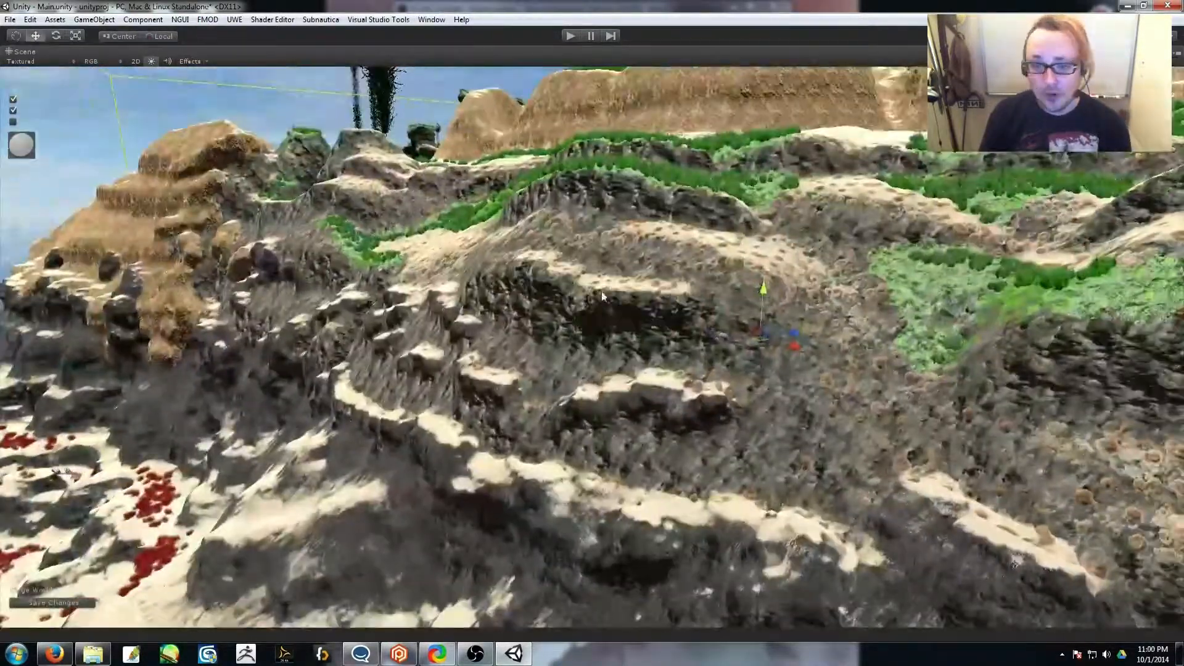
# Cover the free-standing sandy mound beside the mossy strip with the brown coral material
pyautogui.moveTo(567, 243)
pyautogui.mouseDown(button='right')
pyautogui.moveTo(793, 322)
pyautogui.moveTo(617, 277)
pyautogui.moveTo(756, 444)
pyautogui.moveTo(921, 439)
pyautogui.moveTo(863, 425)
pyautogui.mouseUp(button='right')
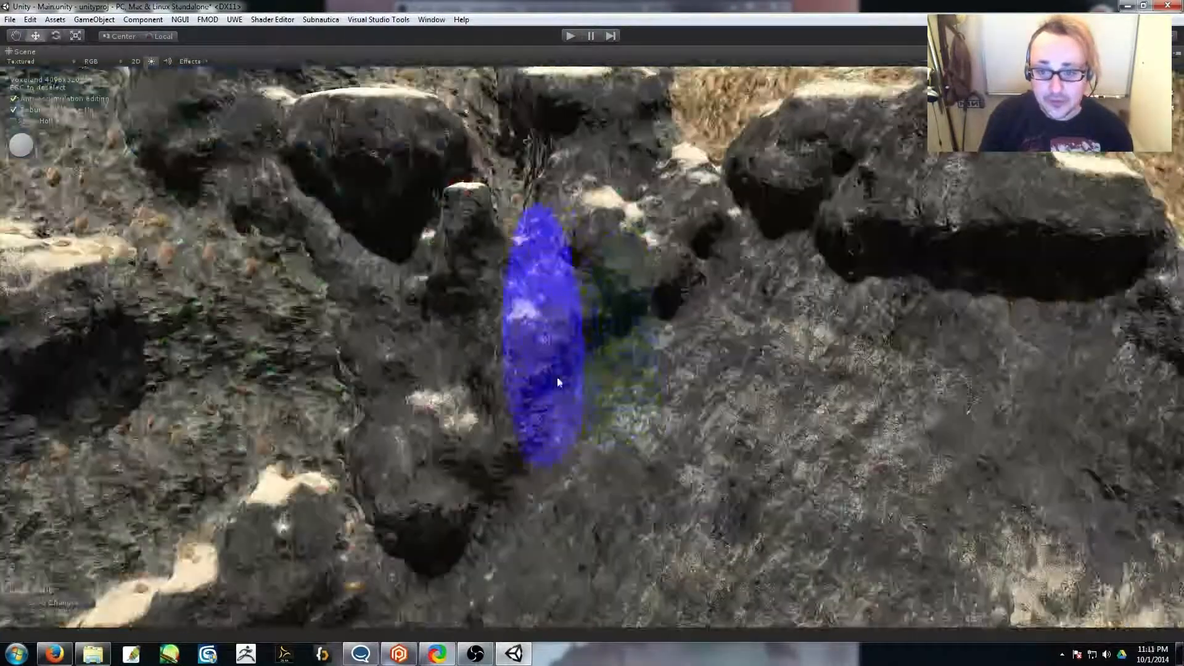
pyautogui.moveTo(616, 370)
pyautogui.mouseDown(button='right')
pyautogui.moveTo(650, 371)
pyautogui.moveTo(231, 259)
pyautogui.moveTo(872, 513)
pyautogui.moveTo(481, 211)
pyautogui.moveTo(424, 200)
pyautogui.moveTo(542, 312)
pyautogui.moveTo(491, 386)
pyautogui.moveTo(448, 230)
pyautogui.moveTo(203, 362)
pyautogui.moveTo(544, 324)
pyautogui.mouseUp(button='right')
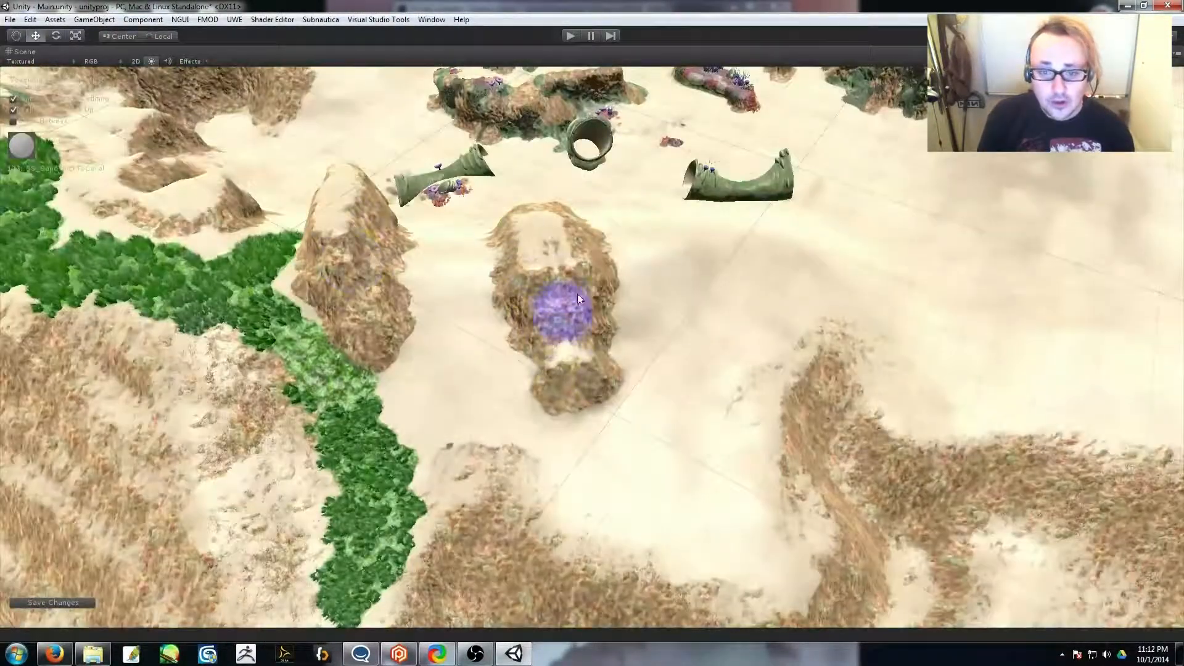
pyautogui.moveTo(552, 257)
pyautogui.mouseDown(button='right')
pyautogui.moveTo(541, 290)
pyautogui.moveTo(650, 314)
pyautogui.mouseUp(button='right')
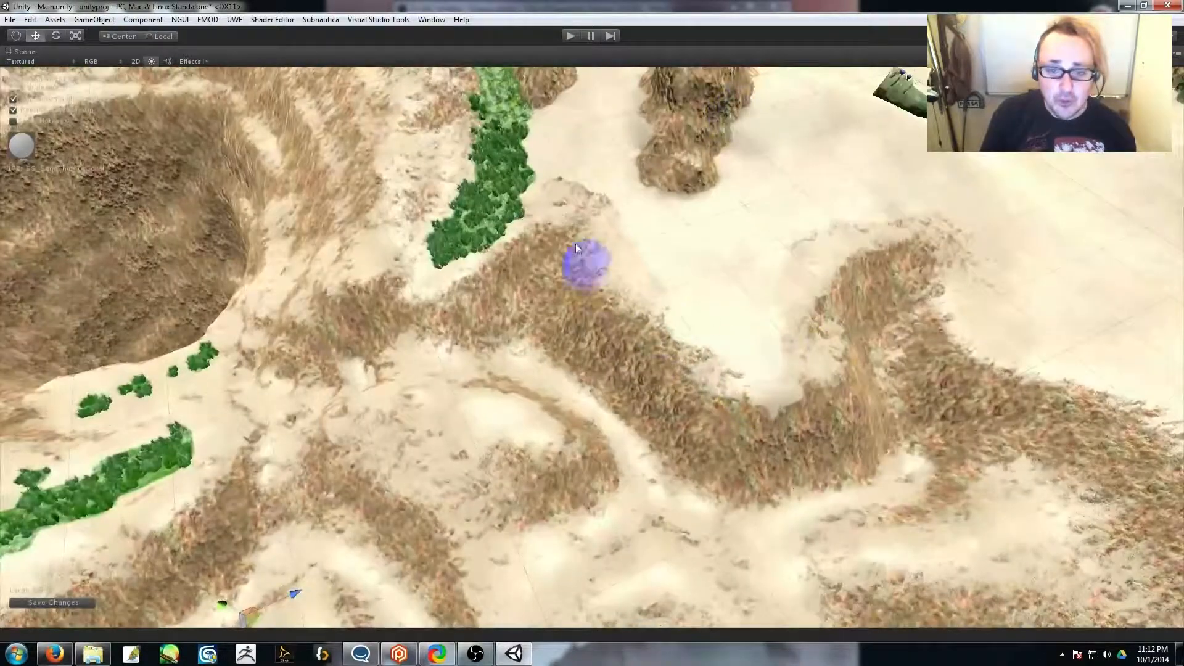
# Extend the brown coral material along the winding ridge slopes between the crater and the sandy basin
pyautogui.moveTo(711, 232); pyautogui.dragTo(494, 313, button='right')
pyautogui.moveTo(734, 339)
pyautogui.mouseDown()
pyautogui.moveTo(617, 370)
pyautogui.moveTo(573, 363)
pyautogui.mouseUp()
pyautogui.moveTo(552, 259); pyautogui.dragTo(524, 309)
pyautogui.moveTo(432, 383); pyautogui.dragTo(426, 484, button='right')
pyautogui.moveTo(426, 484); pyautogui.dragTo(412, 407)
pyautogui.moveTo(412, 407); pyautogui.dragTo(470, 423, button='right')
pyautogui.moveTo(513, 385); pyautogui.dragTo(823, 284, button='right')
# Sculpt brown rock lumps over the border between the brown cliff and the green mossy rock face
pyautogui.click(472, 420)
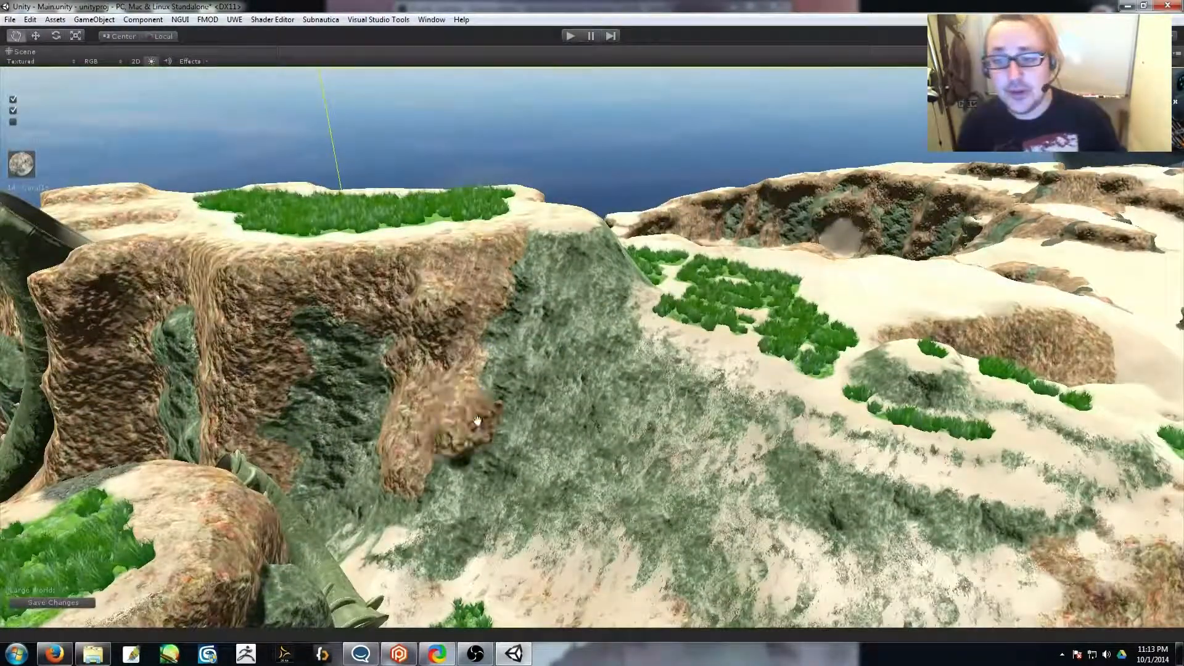
pyautogui.click(478, 421)
pyautogui.keyDown('alt'); pyautogui.click(200, 507); pyautogui.keyUp('alt')
pyautogui.click(477, 314)
pyautogui.moveTo(478, 314)
pyautogui.mouseDown(button='right')
pyautogui.moveTo(532, 303)
pyautogui.moveTo(455, 320)
pyautogui.moveTo(520, 360)
pyautogui.moveTo(523, 301)
pyautogui.moveTo(457, 309)
pyautogui.moveTo(497, 329)
pyautogui.moveTo(425, 360)
pyautogui.moveTo(432, 370)
pyautogui.moveTo(431, 262)
pyautogui.mouseUp(button='right')
pyautogui.click(454, 317)
pyautogui.click(523, 301)
pyautogui.click(498, 329)
pyautogui.click(478, 266)
pyautogui.click(403, 216)
pyautogui.moveTo(402, 213)
pyautogui.mouseDown(button='right')
pyautogui.moveTo(212, 264)
pyautogui.moveTo(463, 230)
pyautogui.moveTo(700, 328)
pyautogui.moveTo(490, 317)
pyautogui.mouseUp(button='right')
pyautogui.moveTo(238, 265); pyautogui.dragTo(289, 337, button='right')
pyautogui.click(378, 237)
# Shape dark rock ledges where the terraces meet the open sandy plain
pyautogui.moveTo(378, 237); pyautogui.dragTo(608, 216, button='right')
pyautogui.keyDown('alt'); pyautogui.moveTo(580, 385); pyautogui.dragTo(438, 352); pyautogui.keyUp('alt')
pyautogui.click(439, 352)
pyautogui.keyDown('alt'); pyautogui.moveTo(439, 352); pyautogui.dragTo(648, 378, button='middle'); pyautogui.keyUp('alt')
pyautogui.keyDown('alt'); pyautogui.moveTo(648, 377); pyautogui.dragTo(696, 359); pyautogui.keyUp('alt')
pyautogui.click(595, 333)
pyautogui.moveTo(696, 360); pyautogui.dragTo(650, 446, button='right')
pyautogui.moveTo(651, 446); pyautogui.dragTo(549, 398)
pyautogui.click(595, 346)
pyautogui.moveTo(793, 341); pyautogui.dragTo(758, 328, button='right')
pyautogui.moveTo(757, 328); pyautogui.dragTo(827, 341)
# Extend the brown-speckled sand and rock material along the terrace ledge bordering the sandy plain
pyautogui.moveTo(827, 341)
pyautogui.mouseDown(button='right')
pyautogui.moveTo(682, 332)
pyautogui.moveTo(555, 398)
pyautogui.mouseUp(button='right')
pyautogui.moveTo(555, 398)
pyautogui.mouseDown()
pyautogui.moveTo(938, 379)
pyautogui.moveTo(827, 394)
pyautogui.mouseUp()
pyautogui.moveTo(827, 394)
pyautogui.mouseDown(button='right')
pyautogui.moveTo(626, 395)
pyautogui.moveTo(814, 414)
pyautogui.mouseUp(button='right')
pyautogui.moveTo(552, 459); pyautogui.dragTo(472, 455)
pyautogui.moveTo(472, 456); pyautogui.dragTo(613, 339, button='right')
pyautogui.moveTo(530, 378)
pyautogui.mouseDown()
pyautogui.moveTo(608, 435)
pyautogui.moveTo(700, 458)
pyautogui.mouseUp()
pyautogui.click(607, 398)
pyautogui.moveTo(623, 394); pyautogui.dragTo(761, 384, button='right')
pyautogui.click(645, 346)
# Examine the whole landscape, from the crater and sandy plain down to the terraces and lower cliffs
pyautogui.moveTo(654, 345); pyautogui.dragTo(757, 316, button='right')
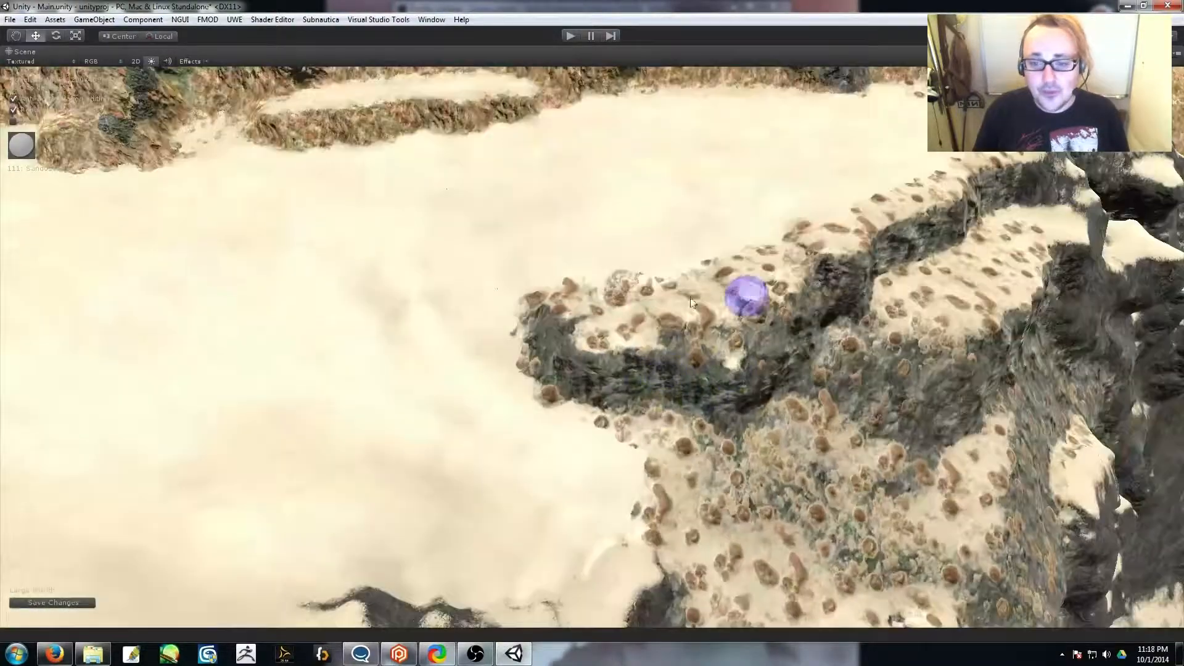
pyautogui.moveTo(531, 323); pyautogui.dragTo(416, 269, button='right')
pyautogui.moveTo(728, 298); pyautogui.dragTo(672, 538, button='right')
pyautogui.press('e')
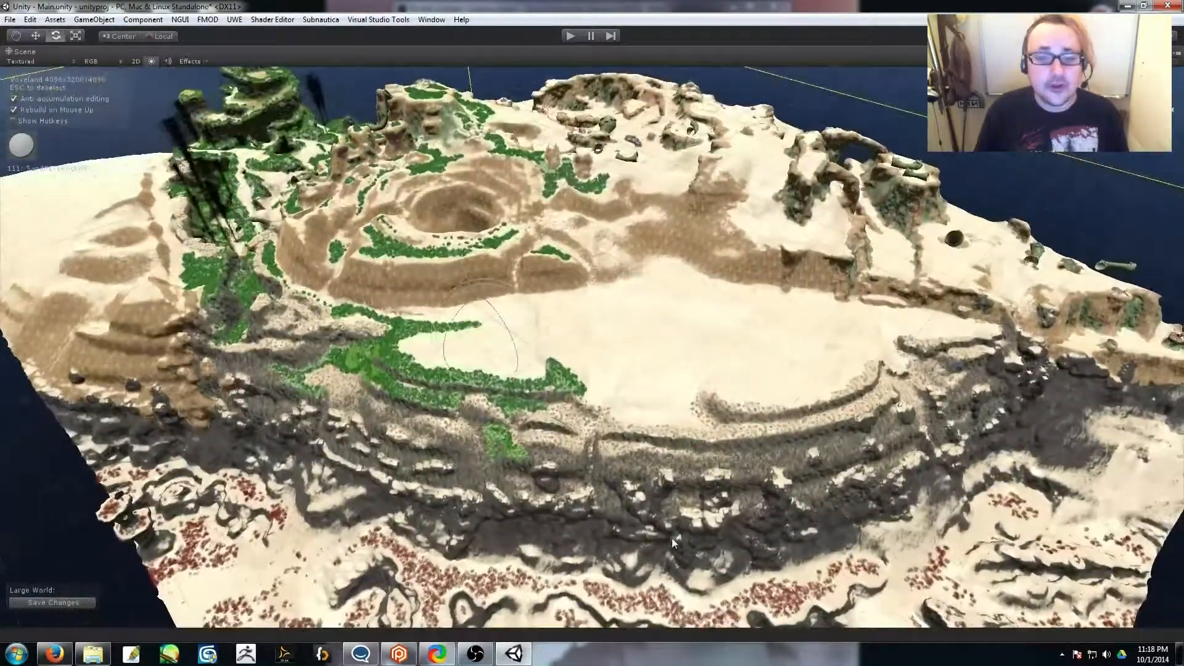